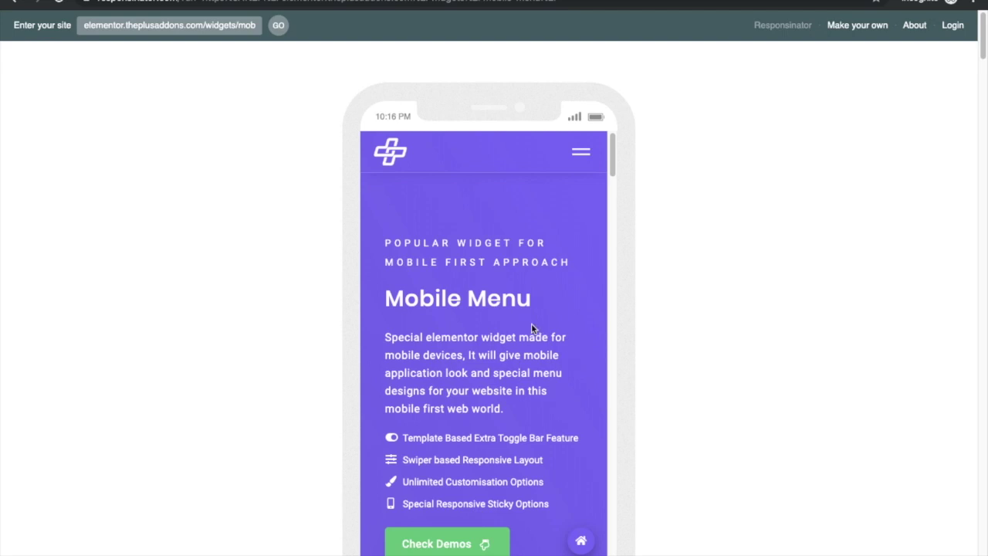
- Open and close Layout 1's heart full-screen menu in the phone preview
scroll(504, 312, "down", 5)
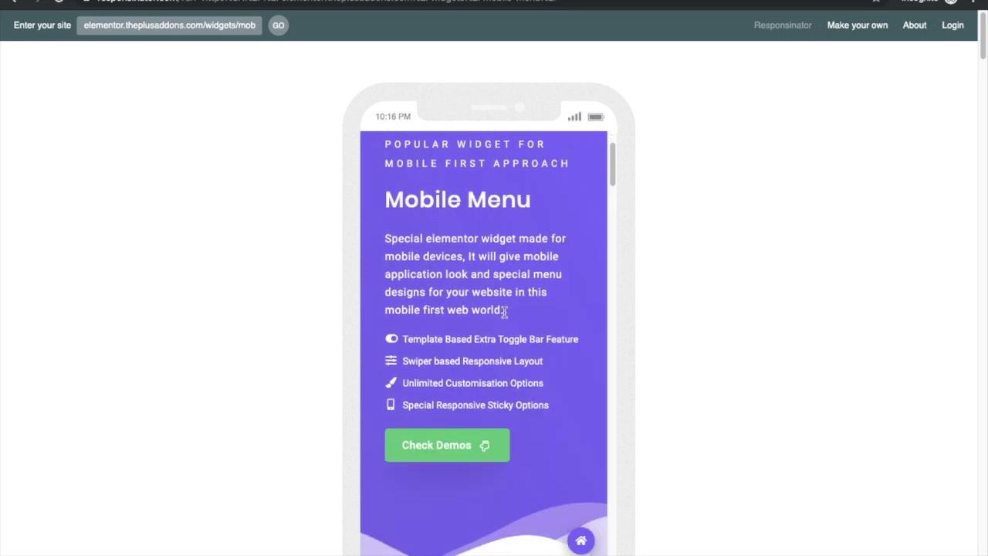
scroll(504, 312, "down", 5)
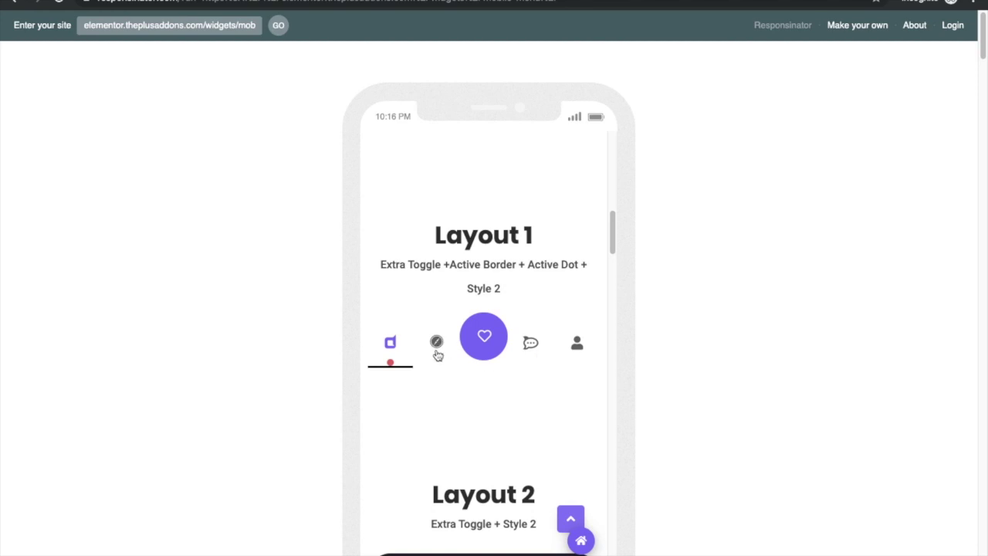
left_click(487, 339)
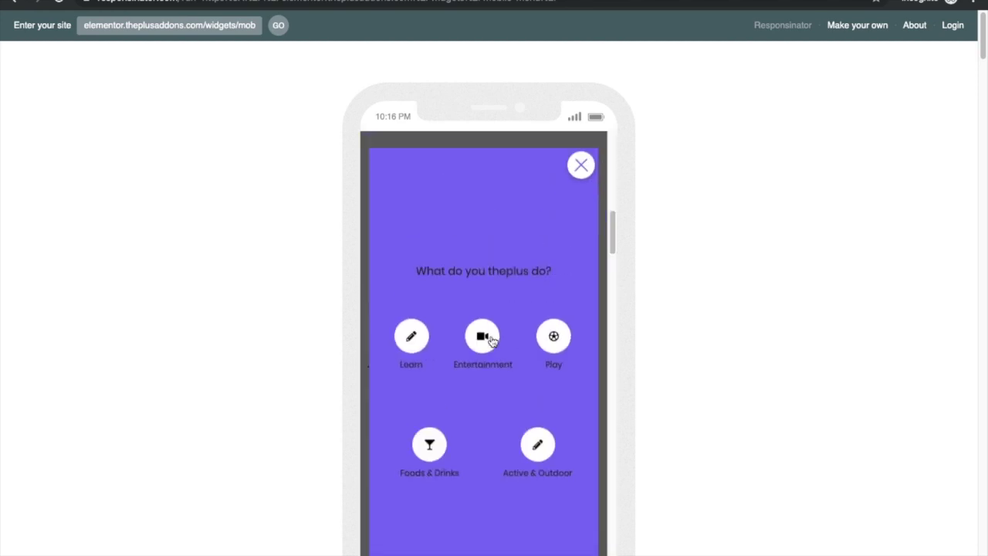
left_click(583, 165)
- Open and close Layout 2's dark icon menu, then scroll down to Layout 3
scroll(463, 332, "down", 2)
scroll(494, 332, "down", 2)
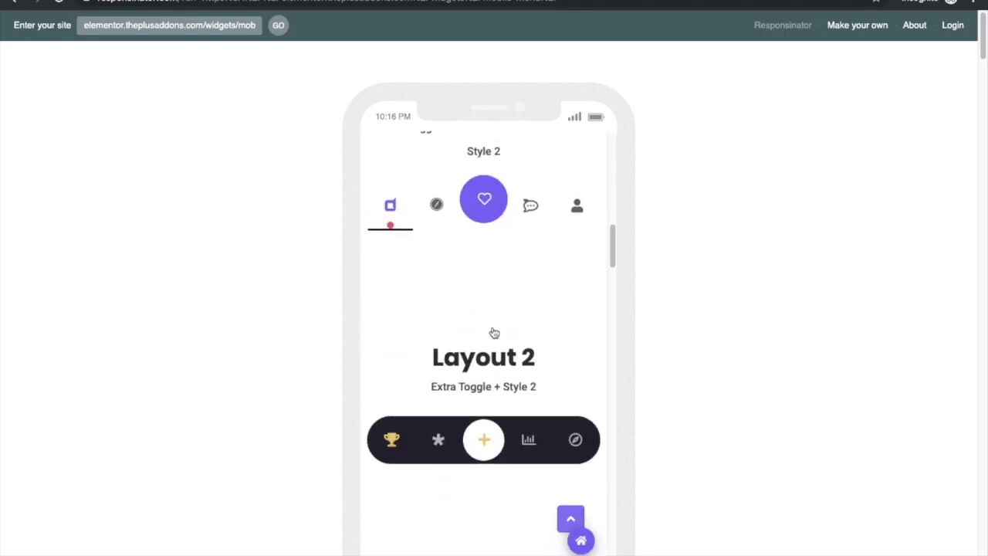
left_click(484, 397)
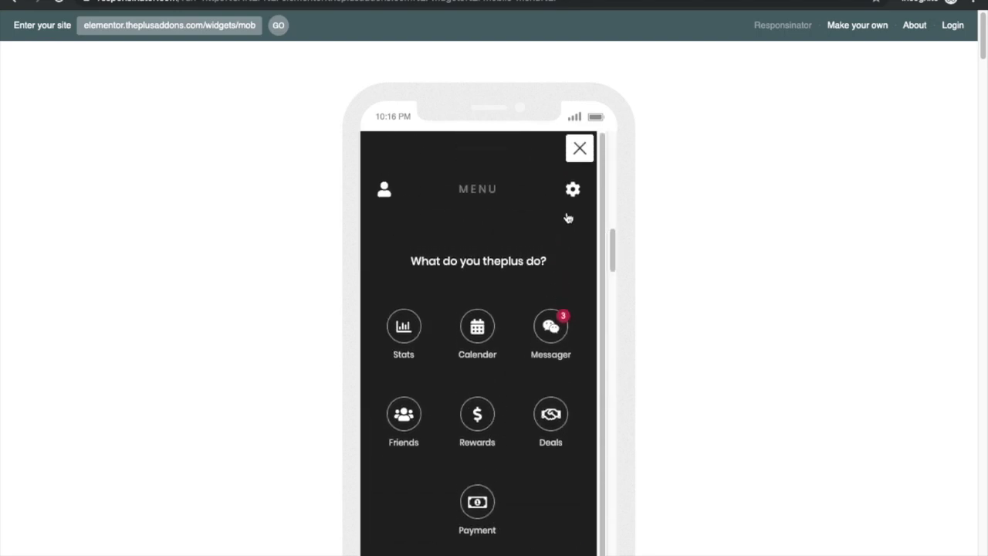
left_click(575, 158)
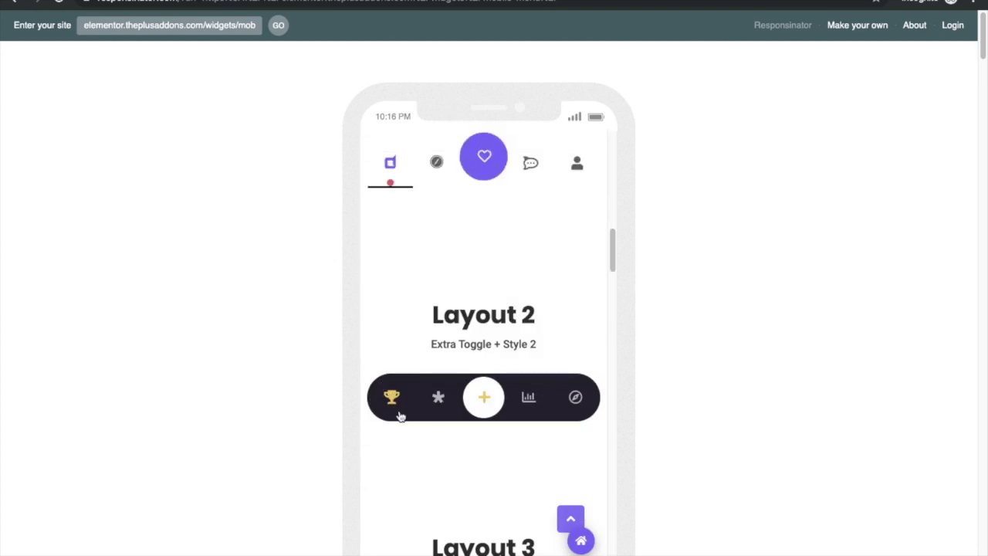
scroll(487, 394, "down", 3)
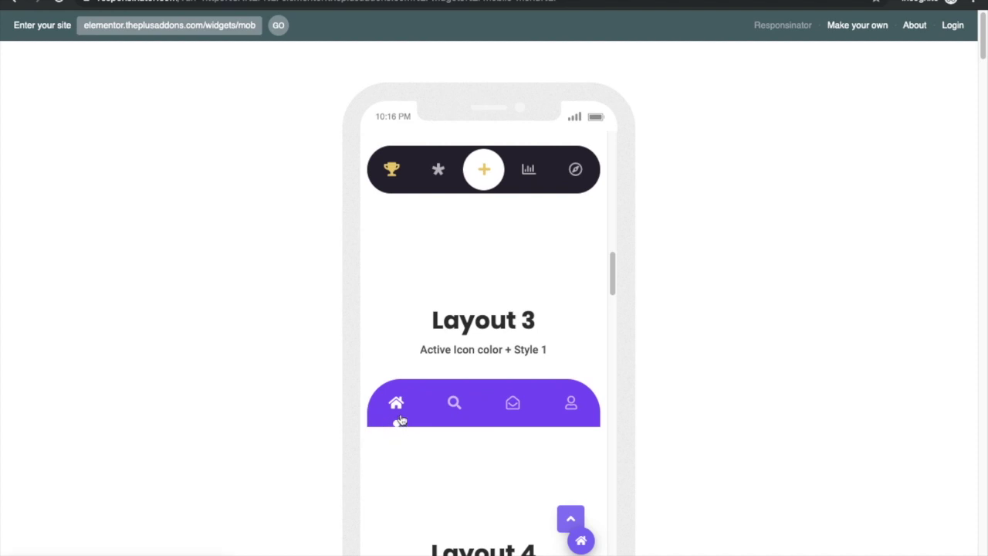
- Open and close Layout 4's full-screen menu, then swipe through Layout 5's menu
scroll(525, 430, "down", 3)
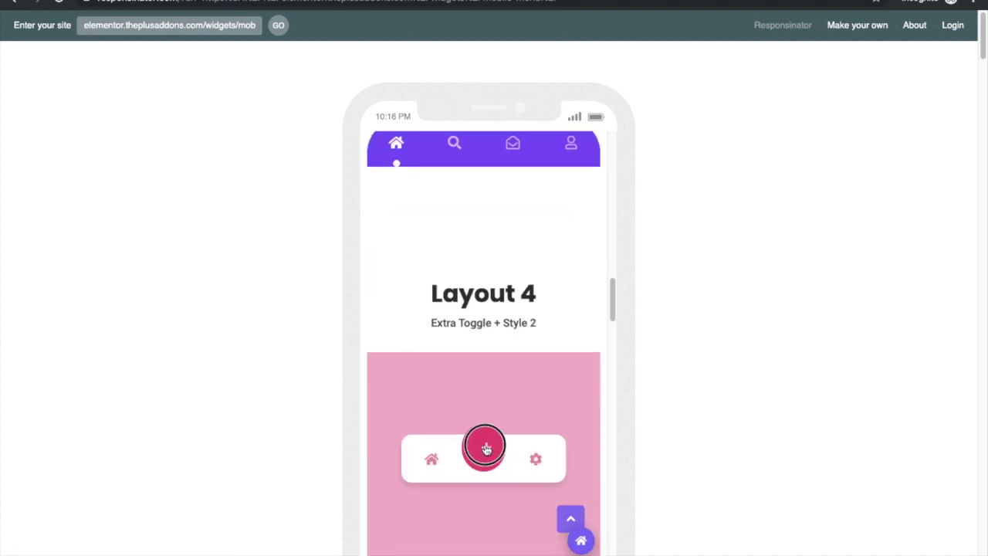
left_click(486, 449)
left_click(549, 183)
scroll(437, 408, "down", 4)
scroll(440, 402, "down", 2)
left_click_drag(545, 364, 424, 360)
left_click_drag(544, 373, 422, 363)
- Activate Search in Layout 6's menu and swipe the Layout 7 menu
scroll(456, 423, "down", 4)
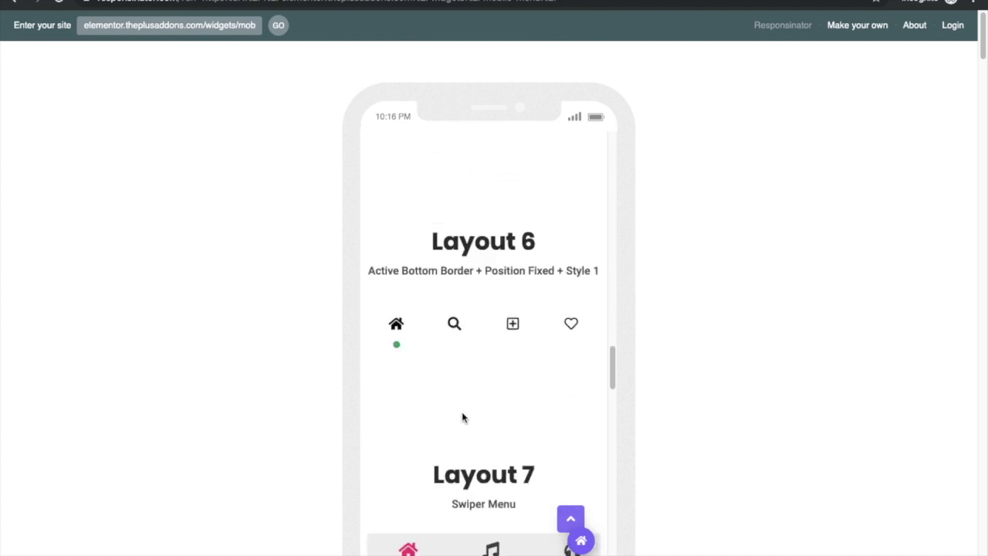
left_click(470, 336)
left_click(447, 392)
scroll(470, 410, "down", 2)
left_click_drag(496, 413, 441, 406)
left_click_drag(498, 417, 417, 435)
- Fan out and close the Facebook social links menu and the Circle Menu icons
scroll(487, 487, "down", 2)
scroll(487, 487, "down", 2)
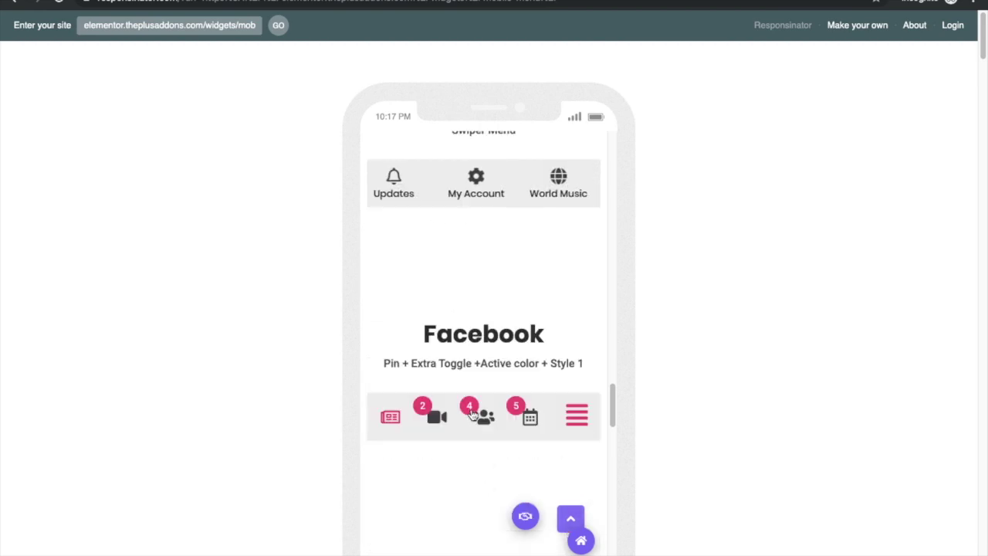
scroll(492, 463, "down", 2)
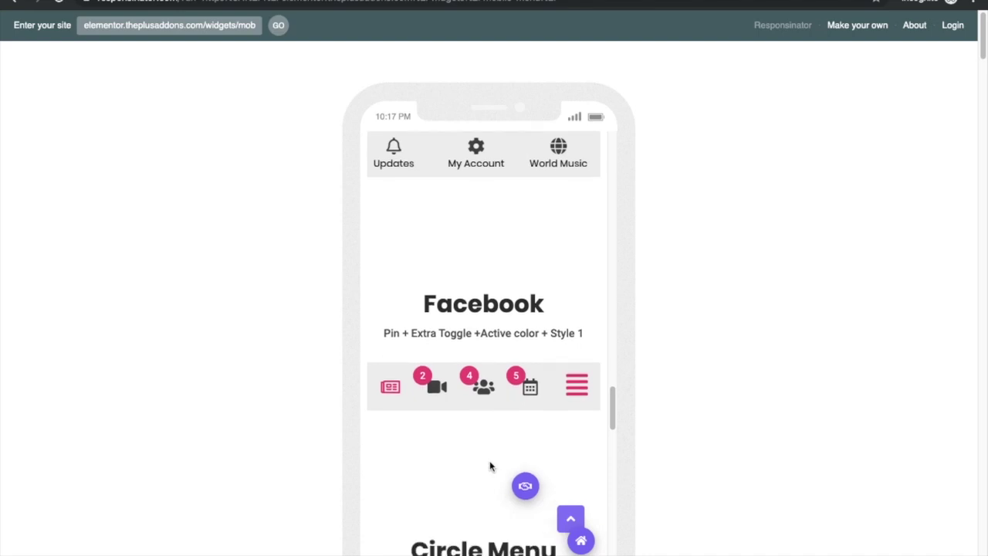
left_click(537, 377)
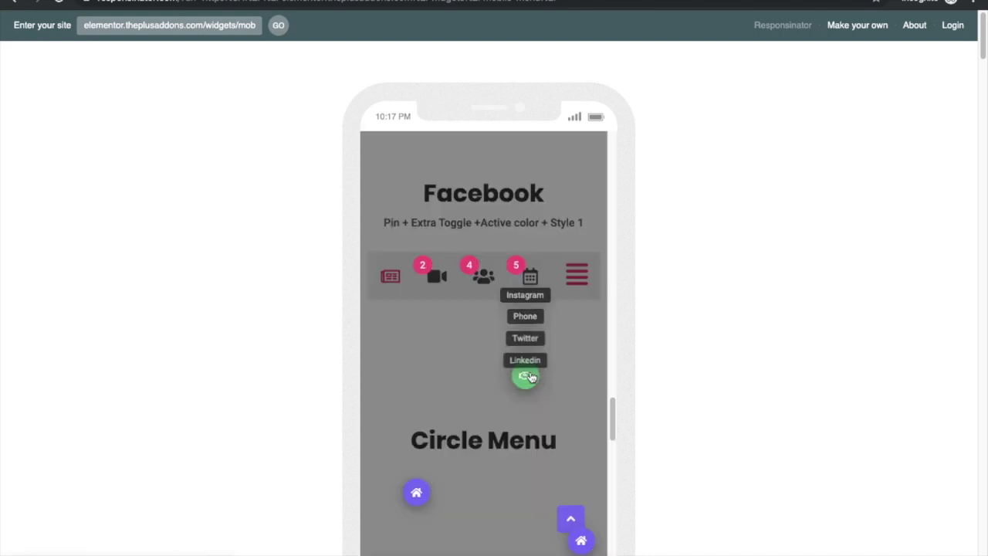
left_click(451, 399)
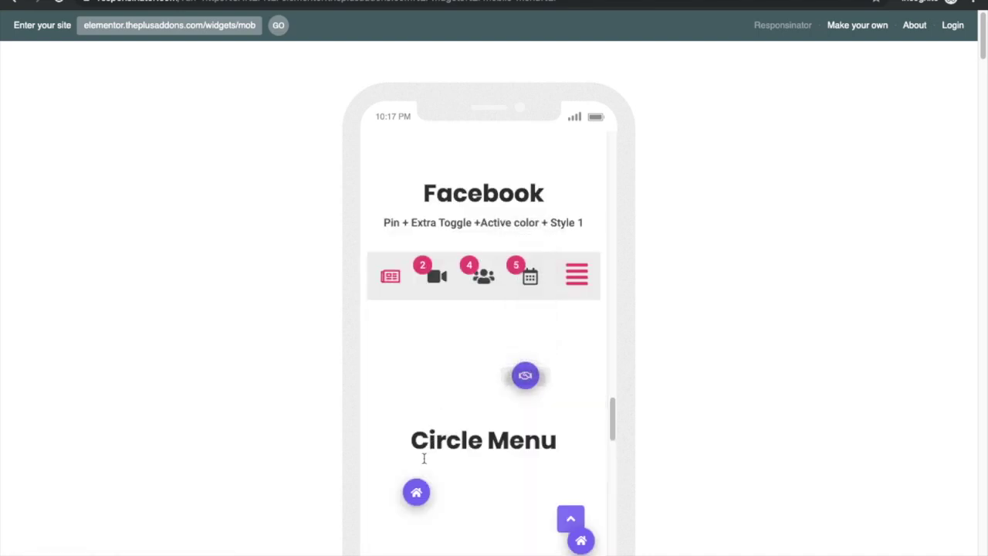
left_click(417, 491)
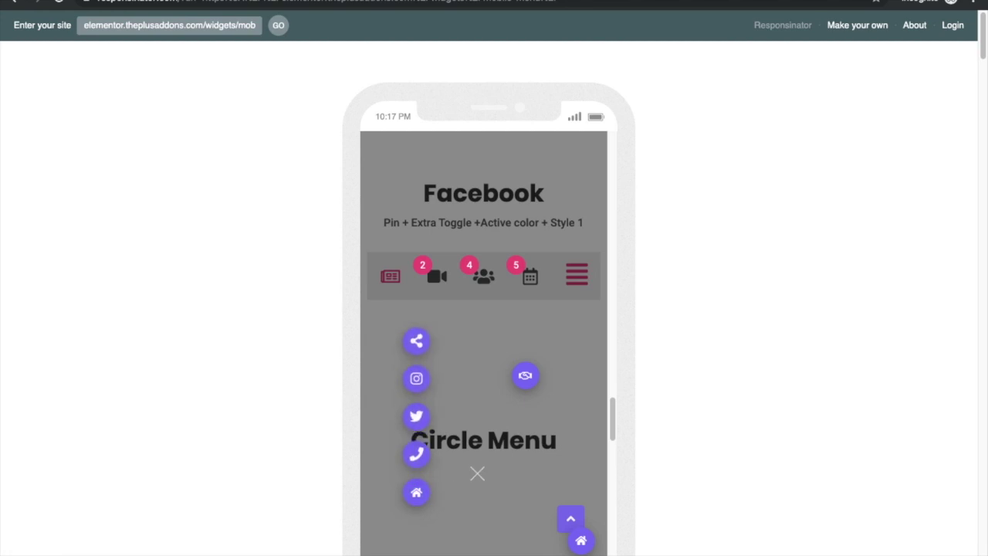
left_click(474, 472)
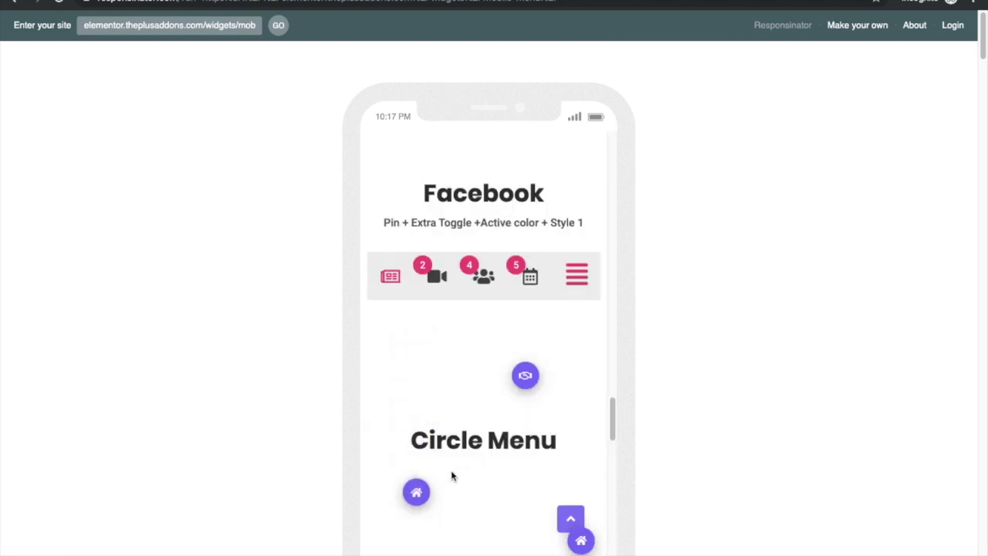
- Open the Quick Menu overlay and shift its links, then return to the page top
scroll(459, 467, "down", 2)
scroll(479, 484, "down", 1)
left_click(479, 453)
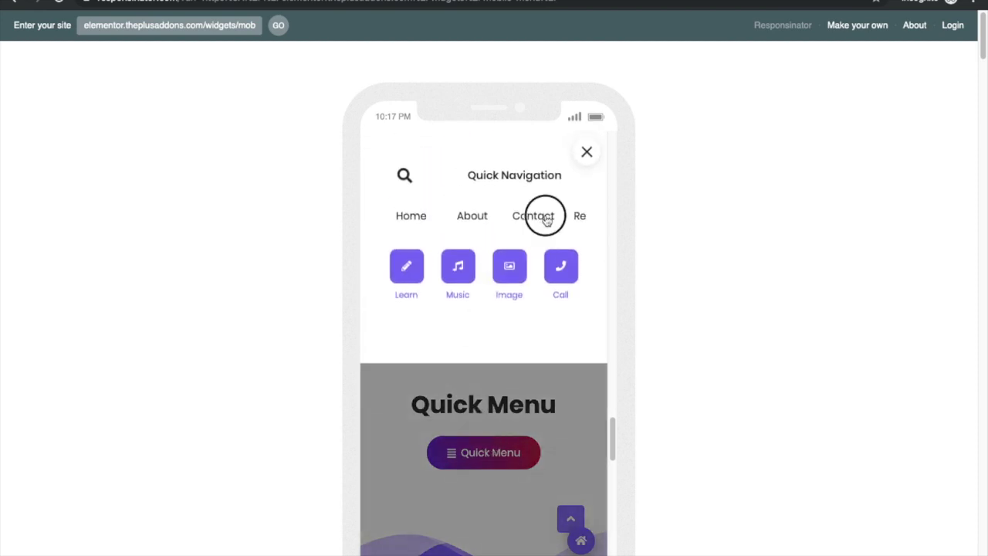
left_click_drag(545, 216, 416, 216)
left_click_drag(529, 213, 516, 262)
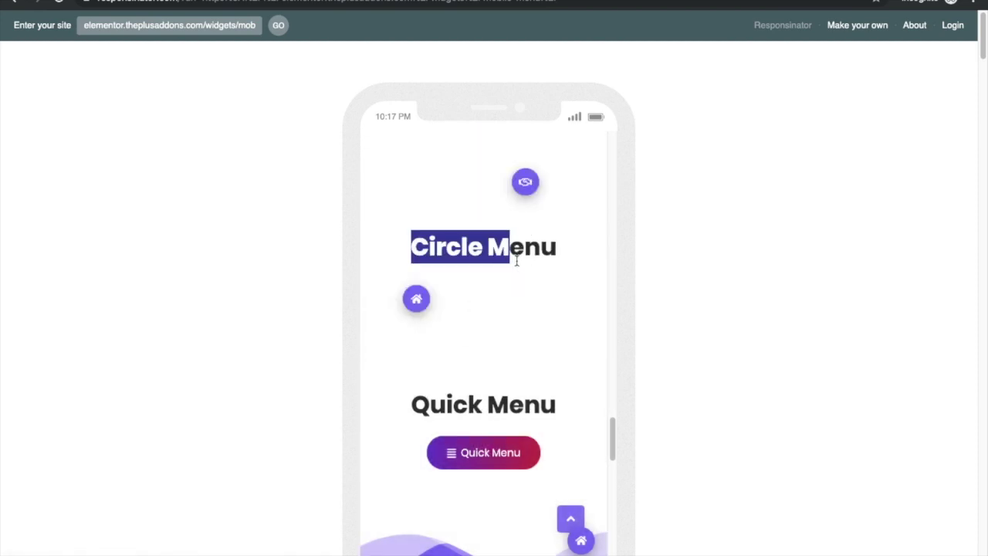
left_click(509, 379)
scroll(509, 361, "down", 1)
scroll(507, 358, "up", 10)
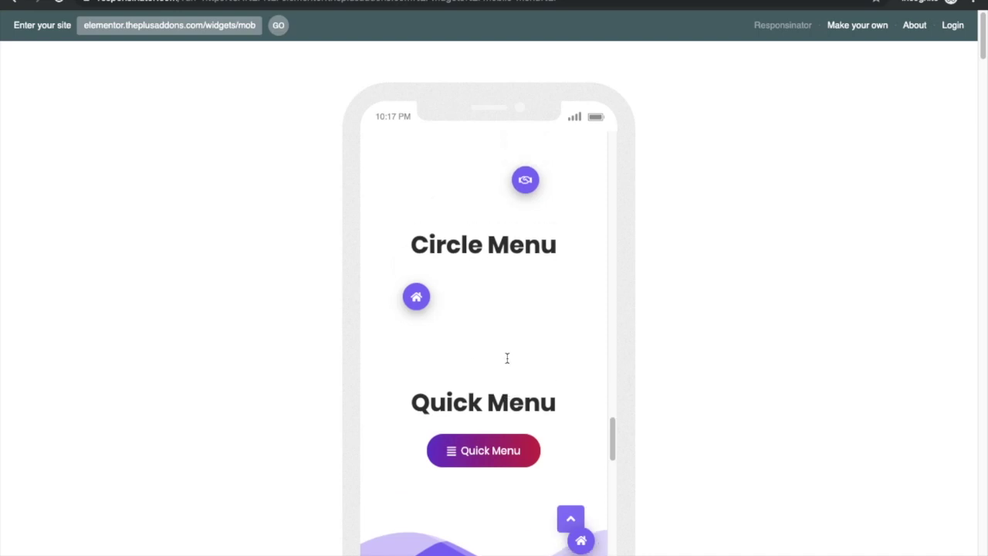
scroll(507, 358, "up", 5)
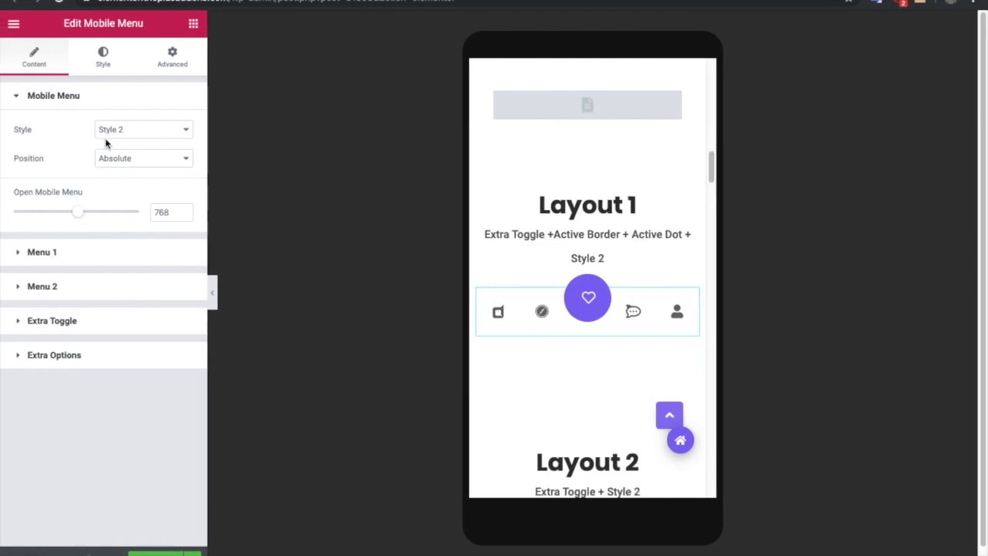
left_click_drag(80, 24, 215, 28)
left_click(193, 23)
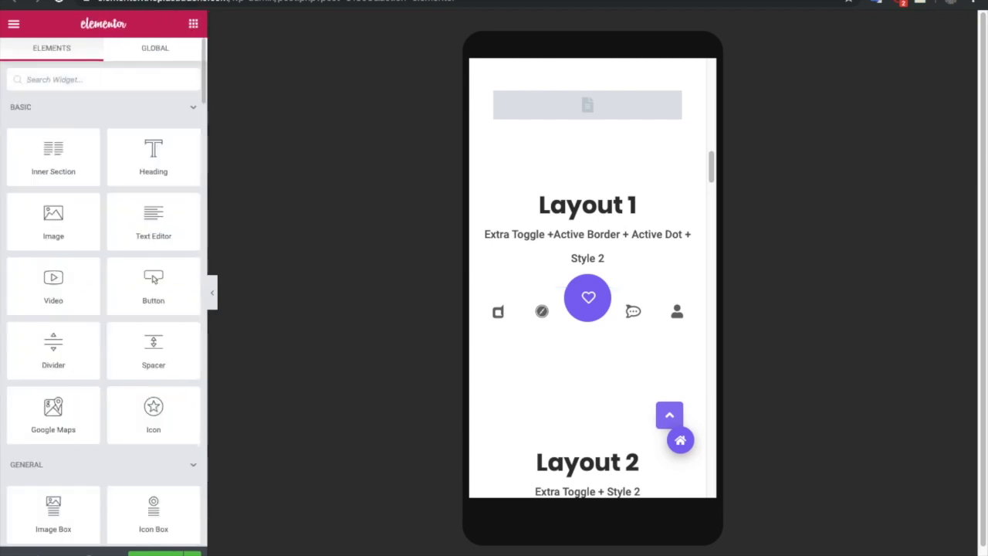
type("mobile")
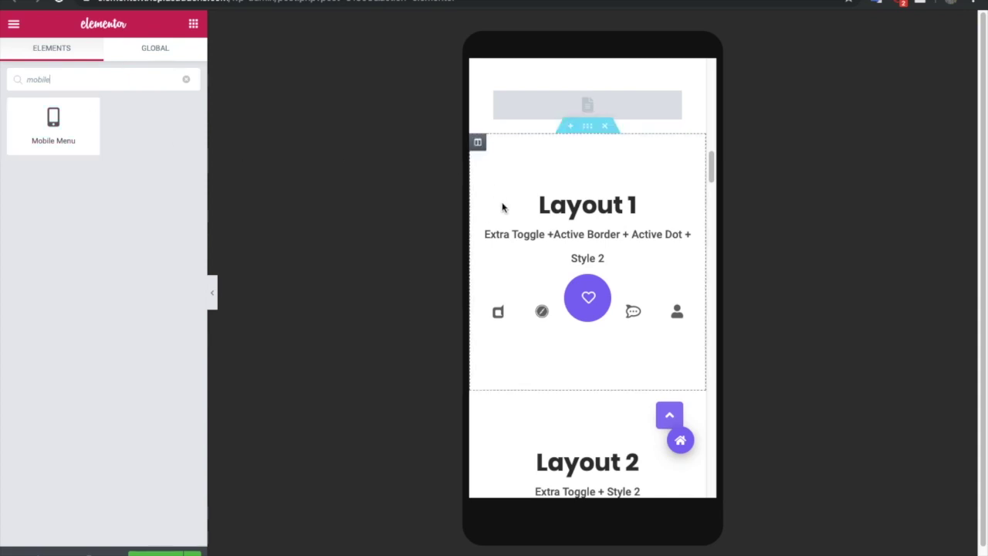
left_click(502, 291)
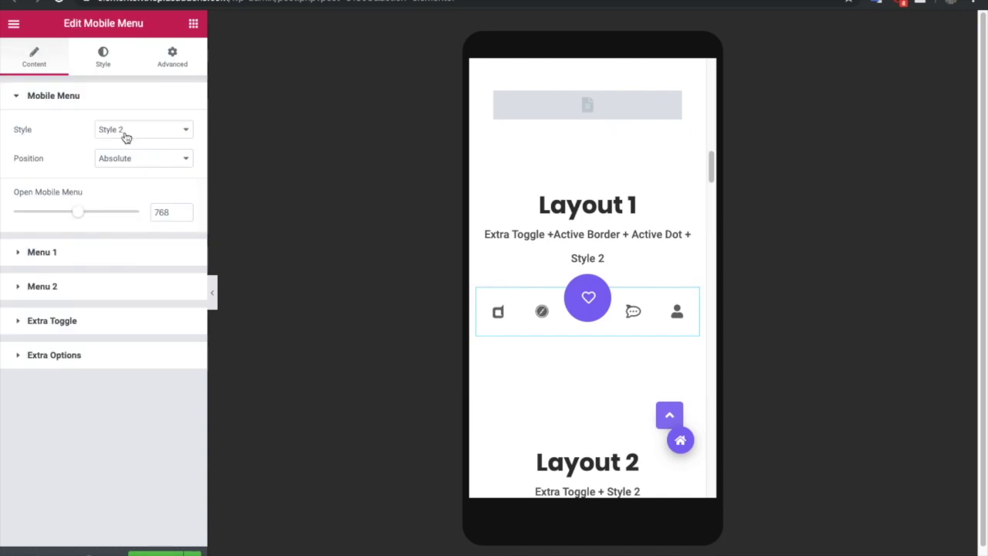
left_click(127, 131)
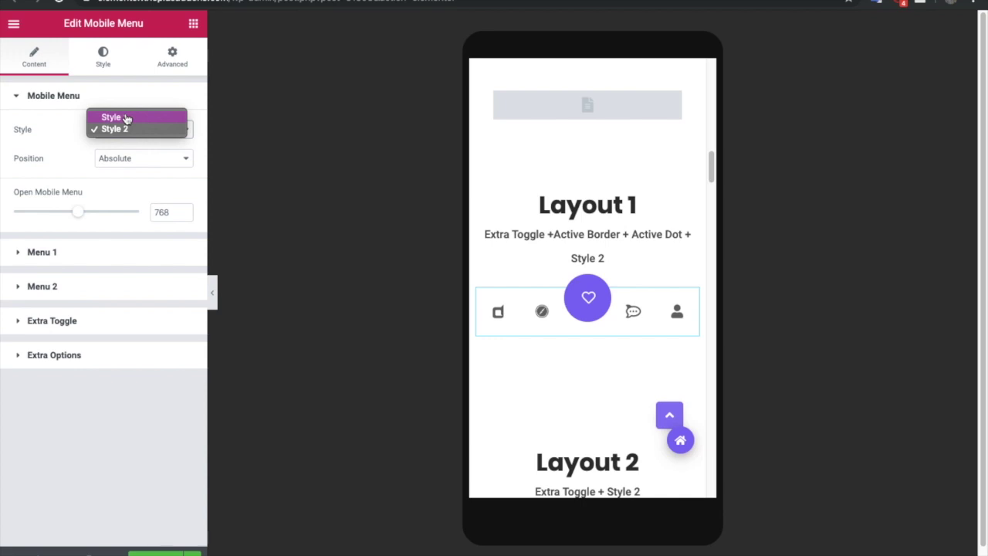
left_click(127, 118)
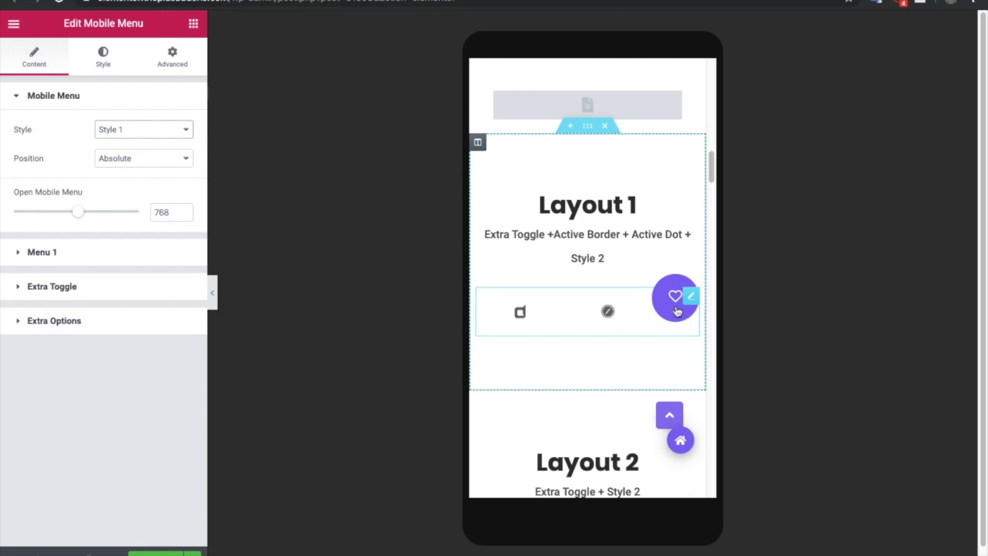
left_click(124, 132)
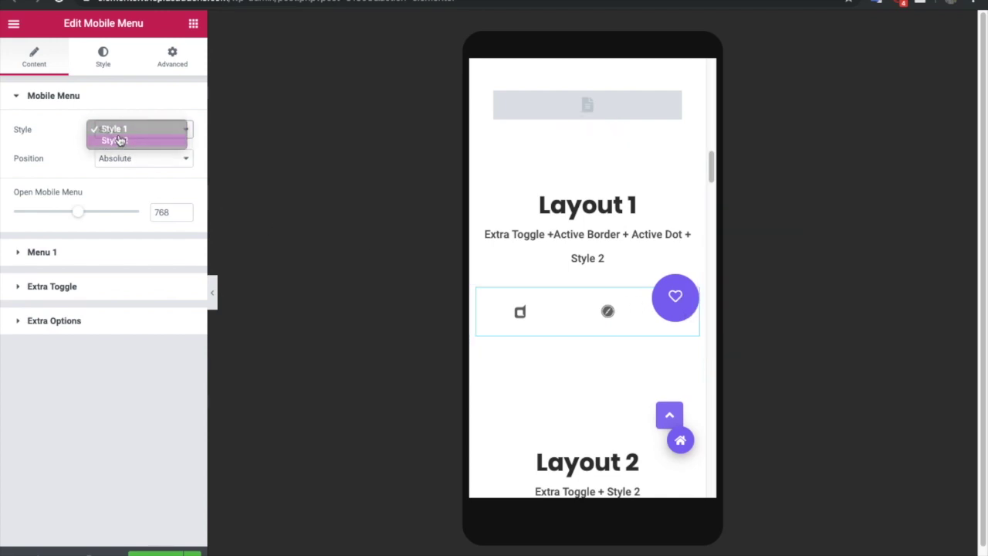
left_click(119, 139)
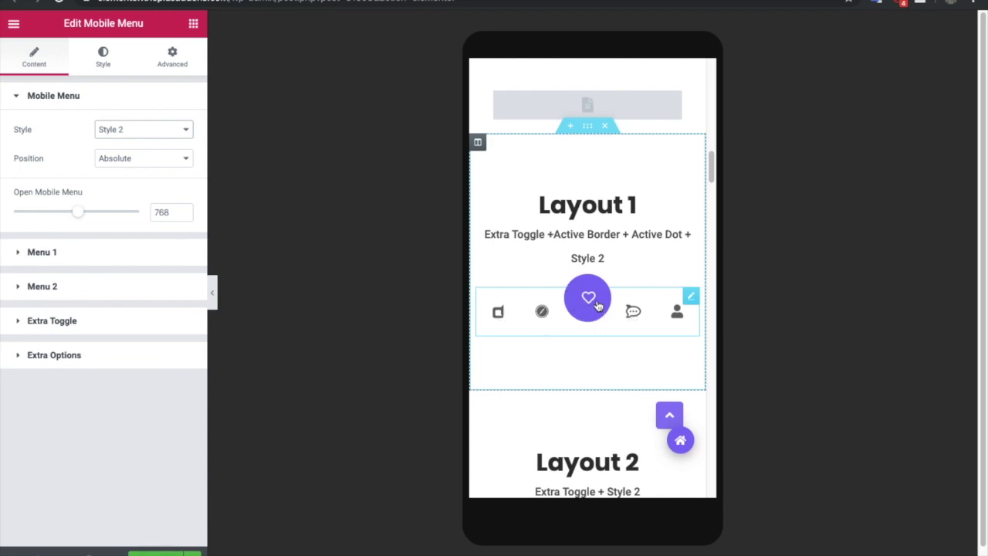
left_click(128, 159)
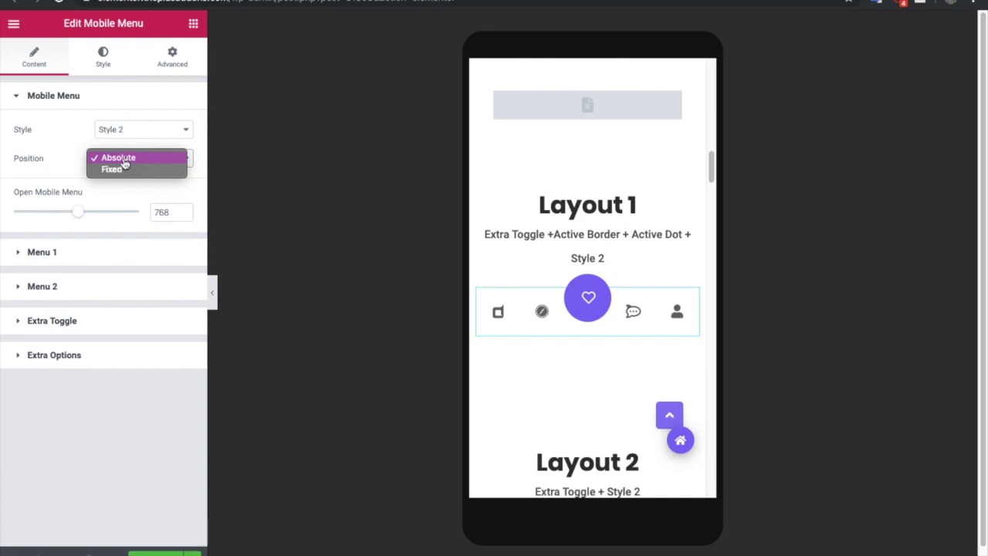
- Set the Layout 1 menu to Fixed position, trying Top and then Bottom
left_click(122, 169)
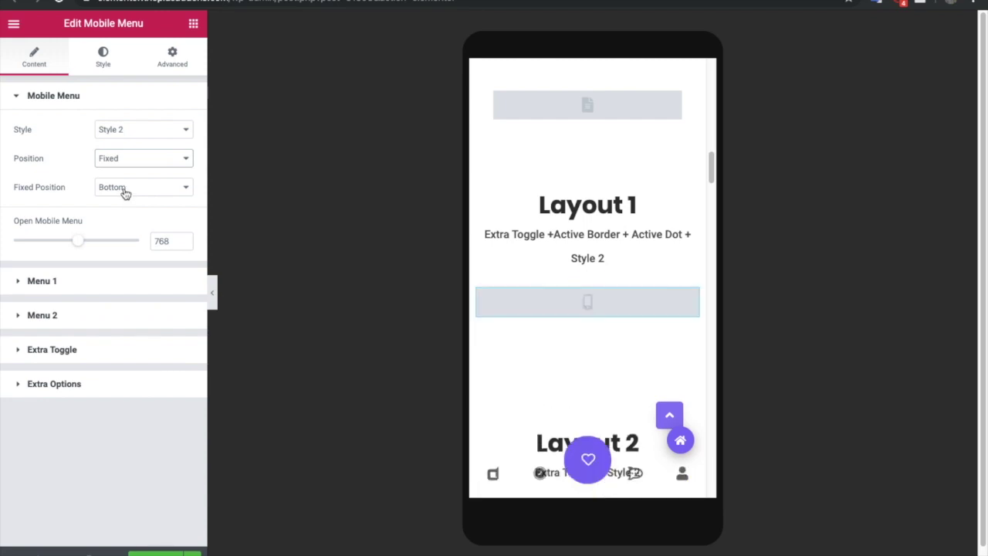
scroll(549, 236, "down", 5)
scroll(587, 291, "up", 4)
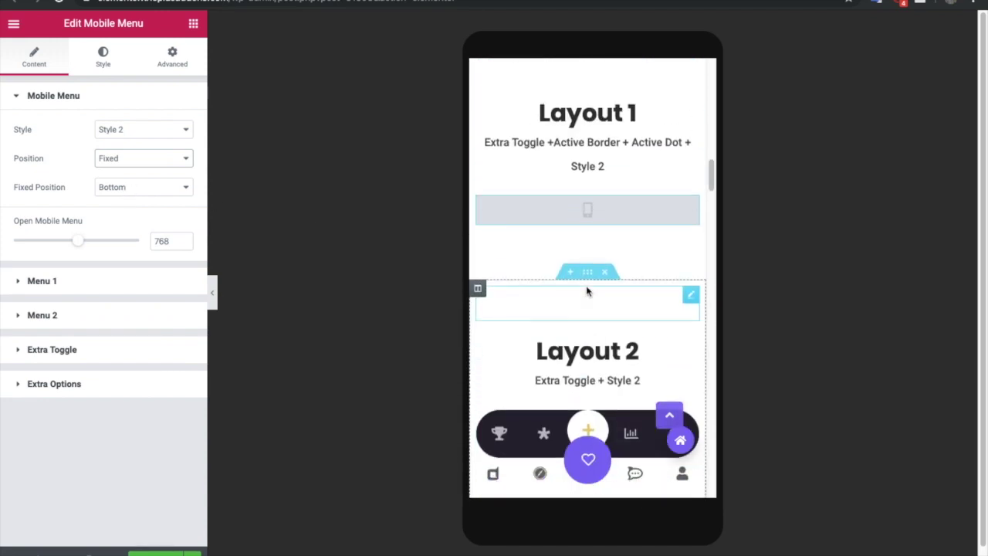
scroll(587, 291, "up", 3)
left_click(124, 193)
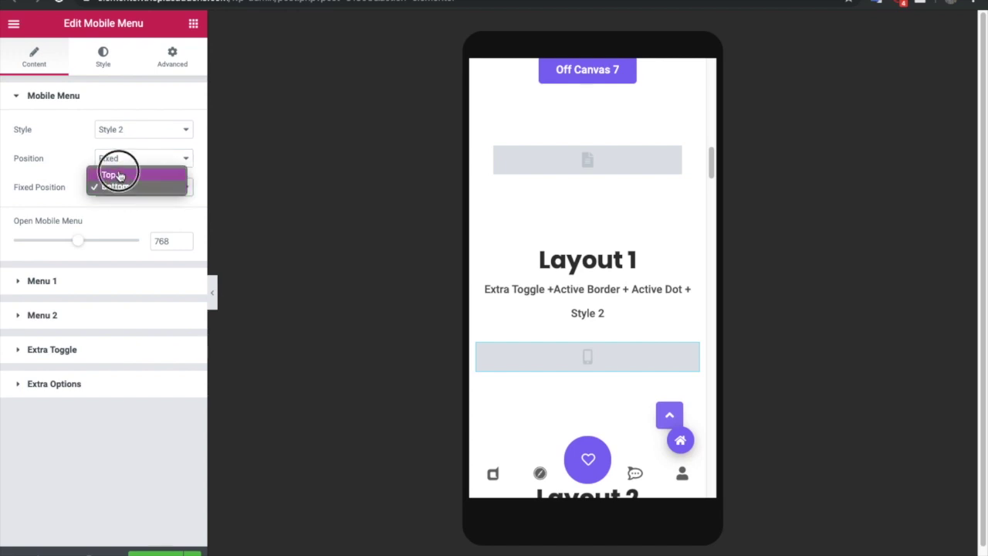
left_click(120, 176)
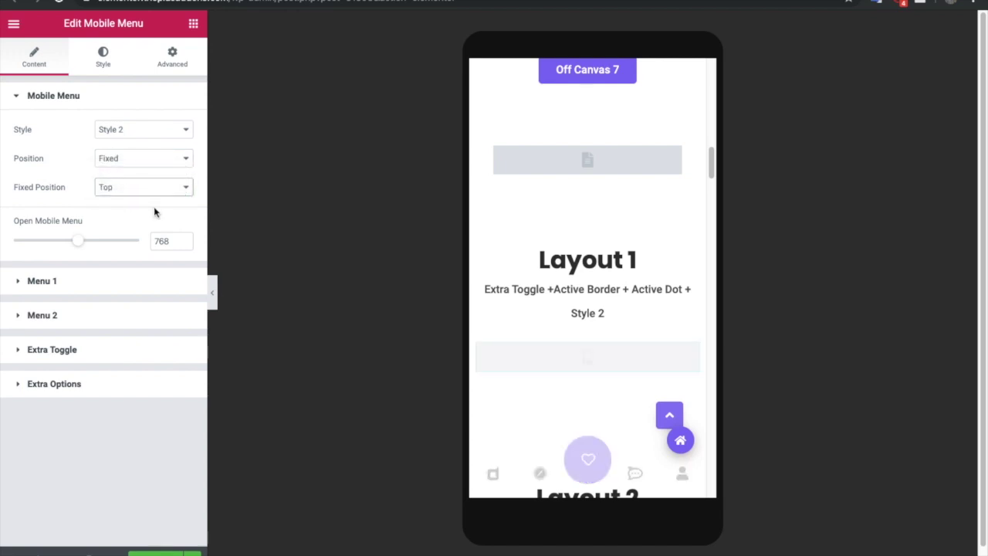
left_click(131, 189)
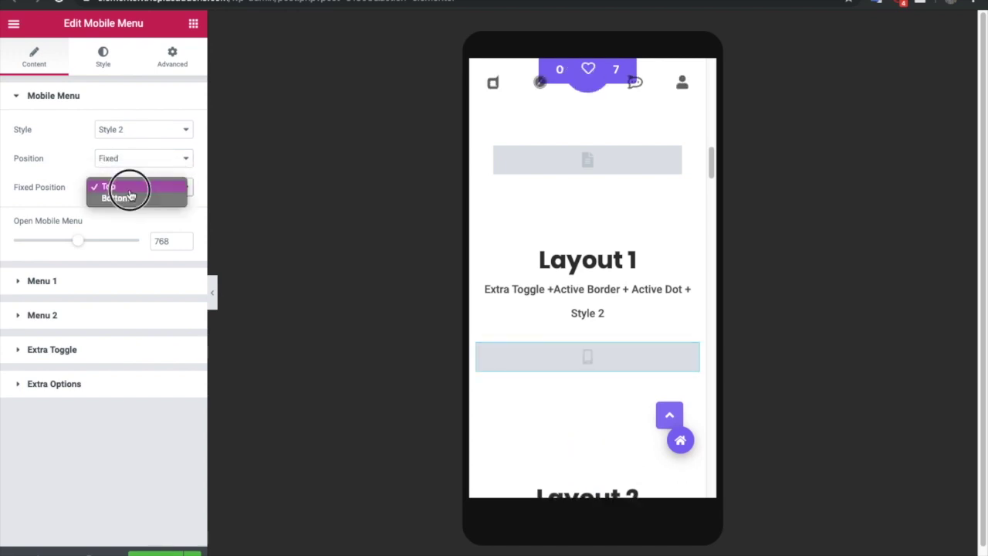
left_click(121, 199)
- Change the menu's Position from Fixed to Absolute
left_click(126, 159)
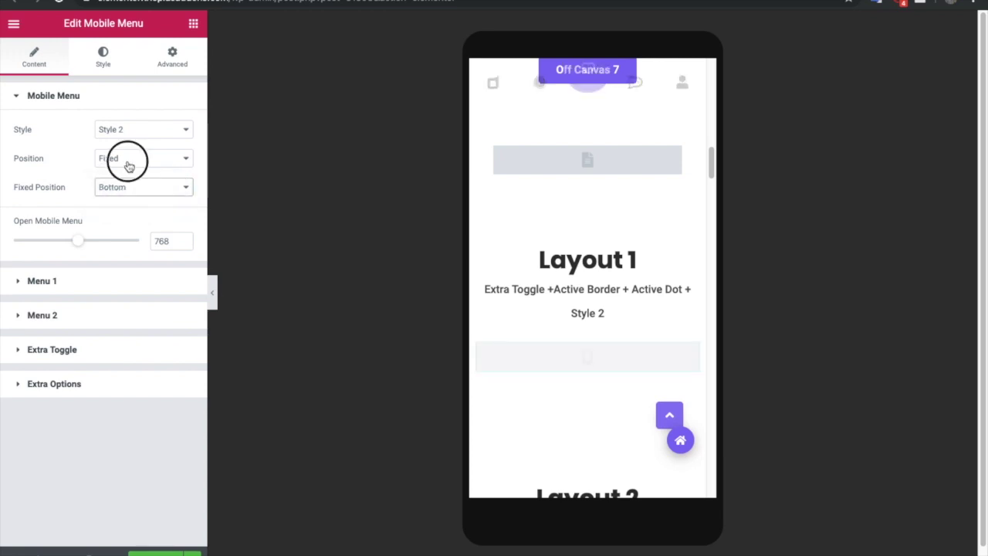
left_click(124, 147)
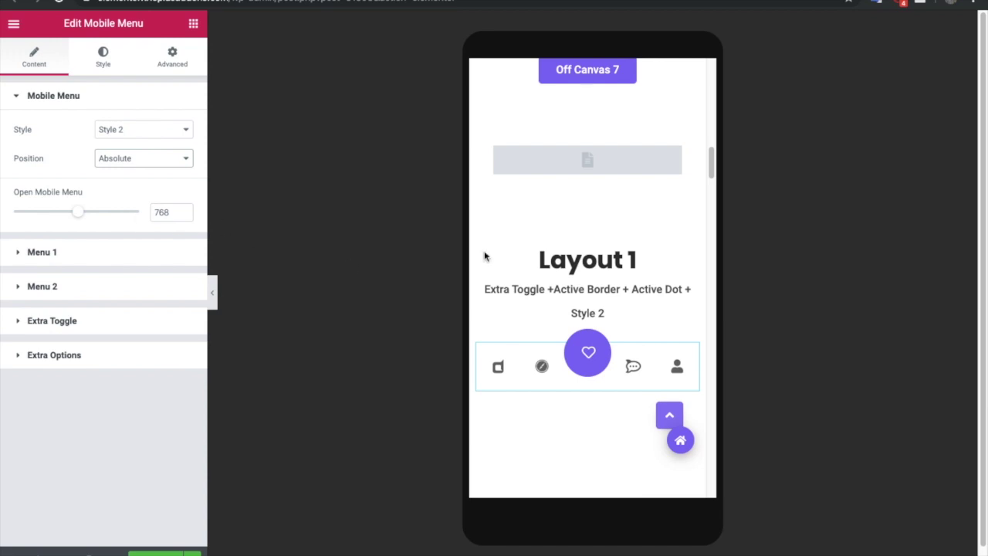
scroll(503, 264, "down", 1)
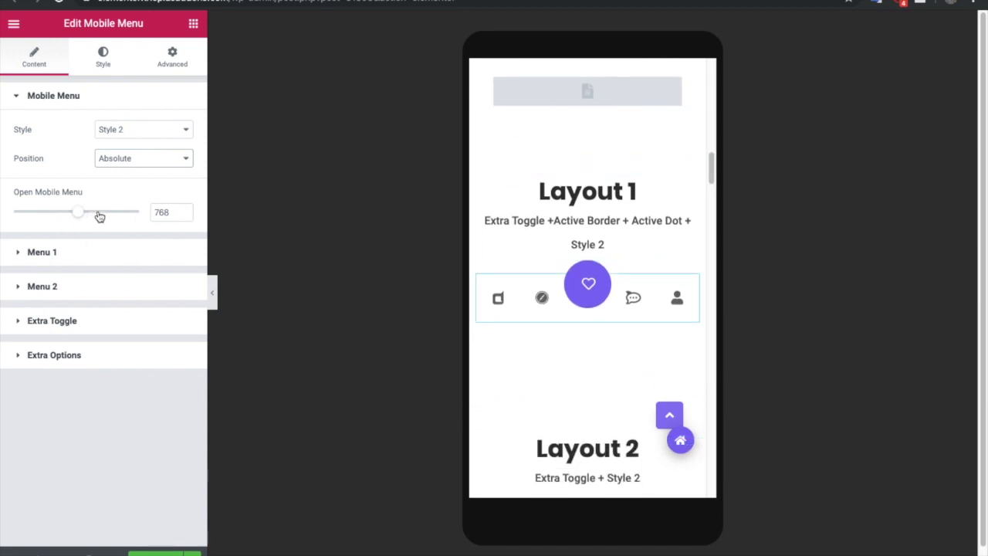
double_click(160, 212)
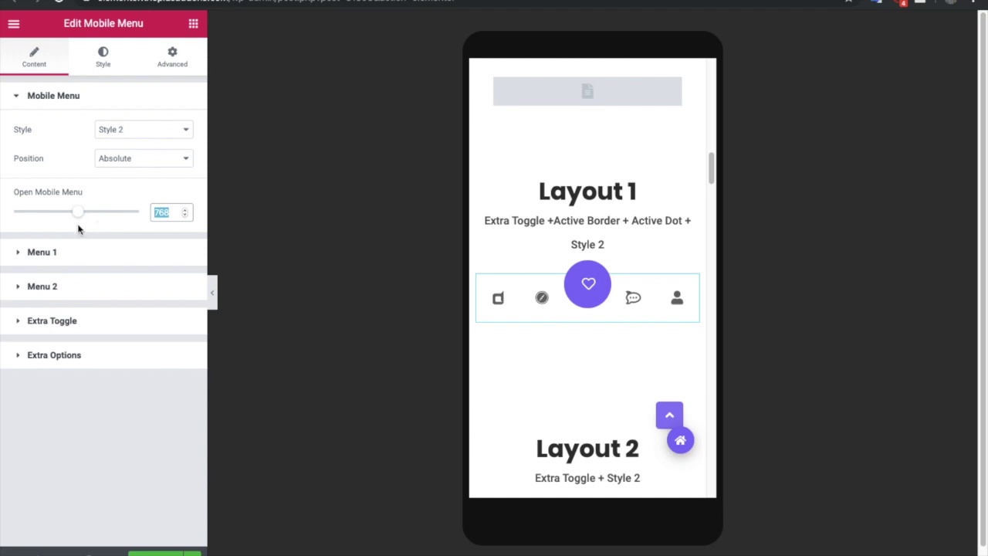
left_click(173, 54)
scroll(54, 417, "down", 1)
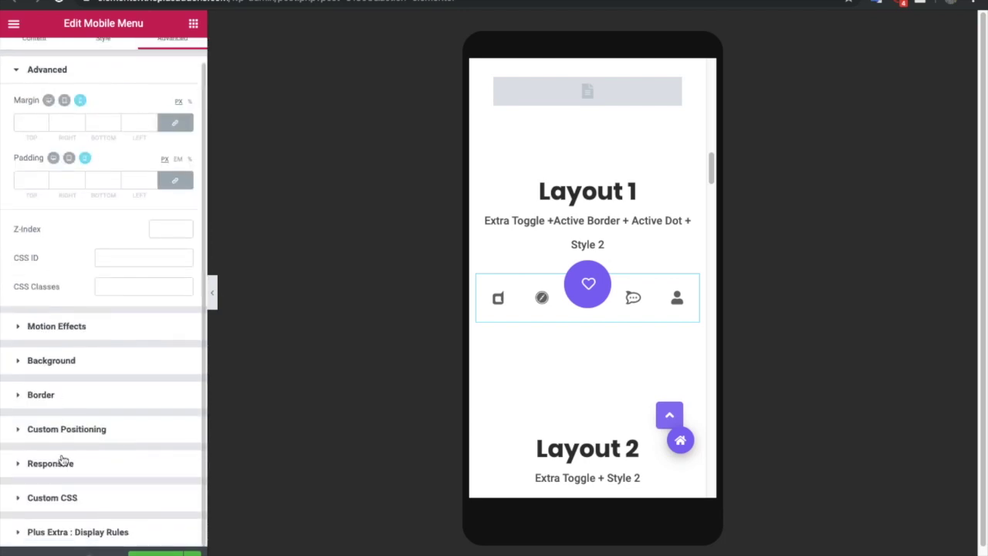
left_click(58, 464)
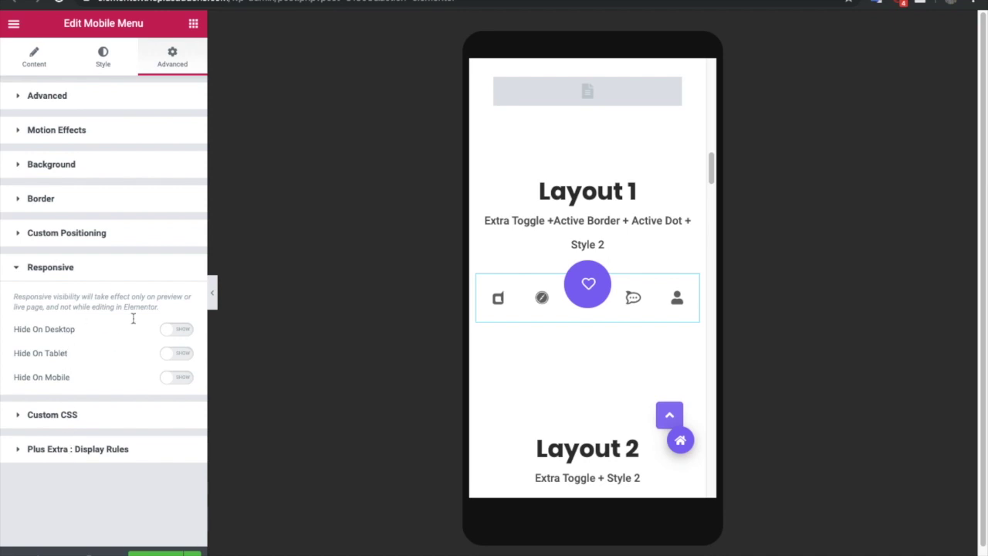
left_click(81, 98)
scroll(97, 309, "down", 1)
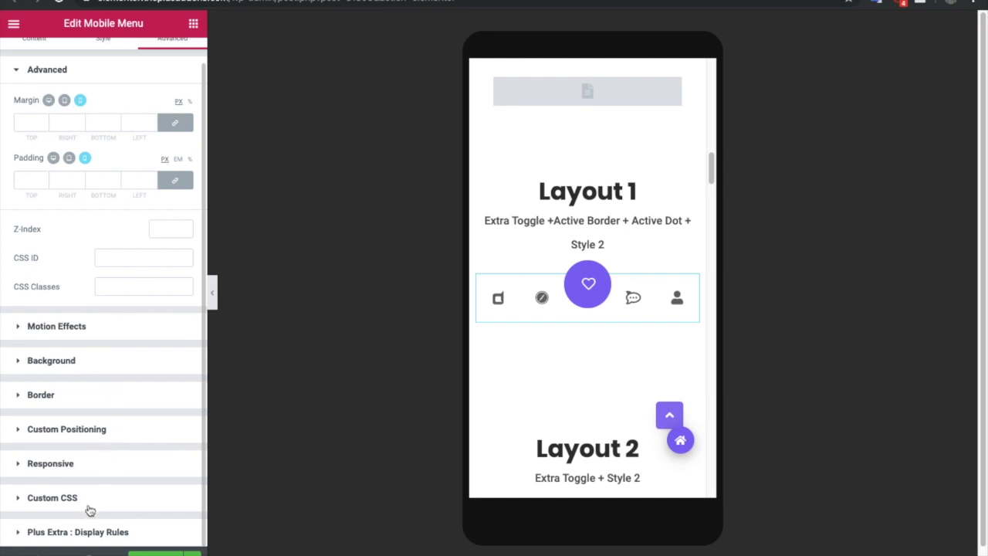
scroll(51, 99, "up", 1)
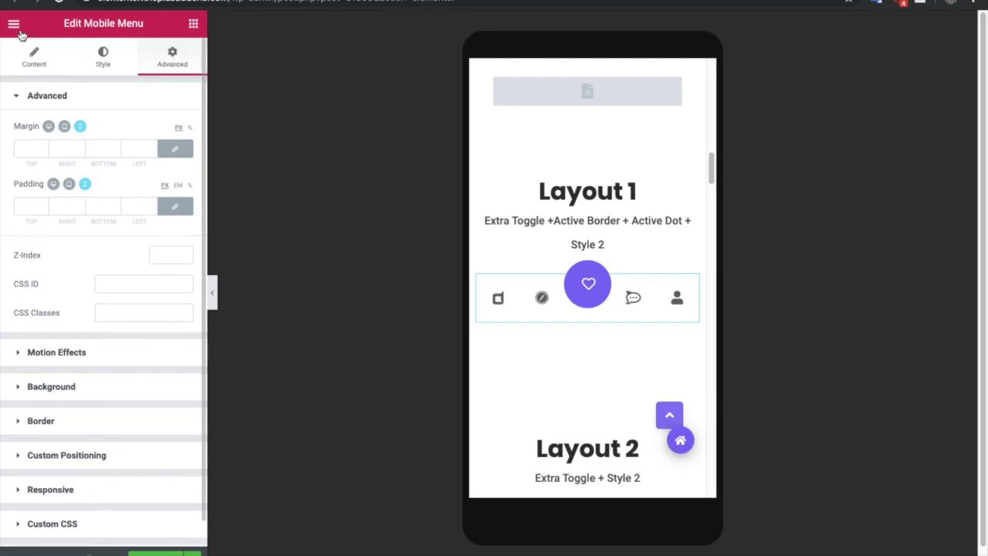
left_click(14, 24)
left_click(13, 24)
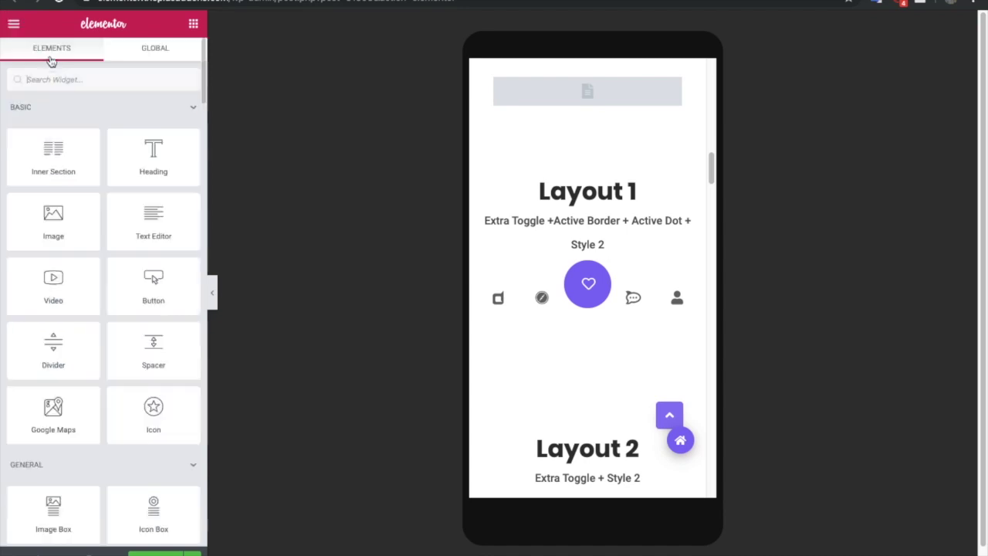
left_click(489, 282)
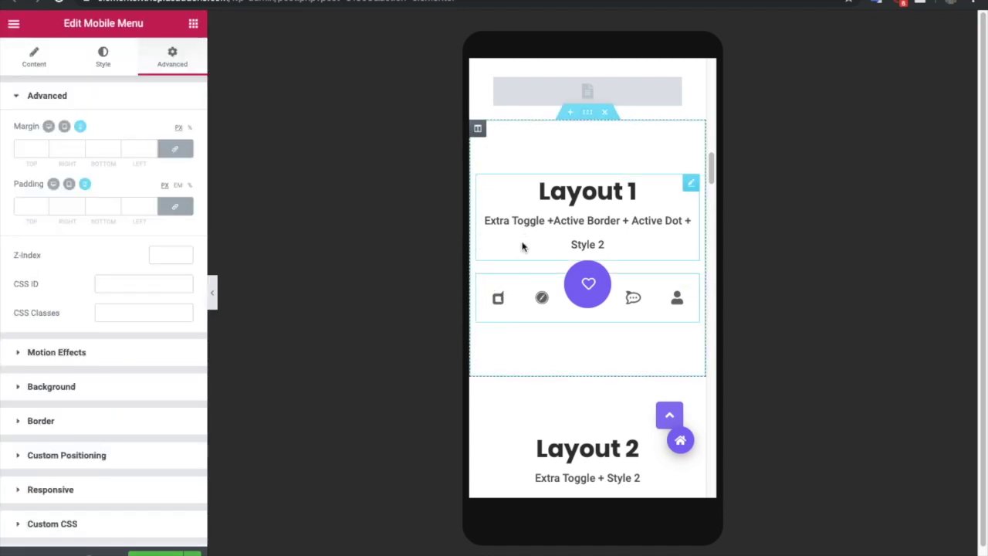
left_click(42, 66)
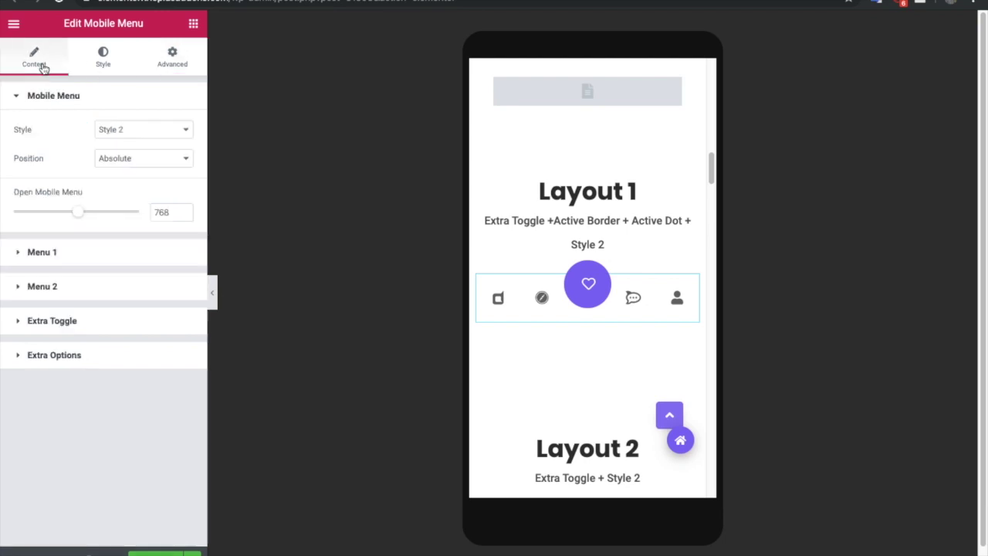
- Switch the mobile menu's Style to Style 1
left_click(84, 255)
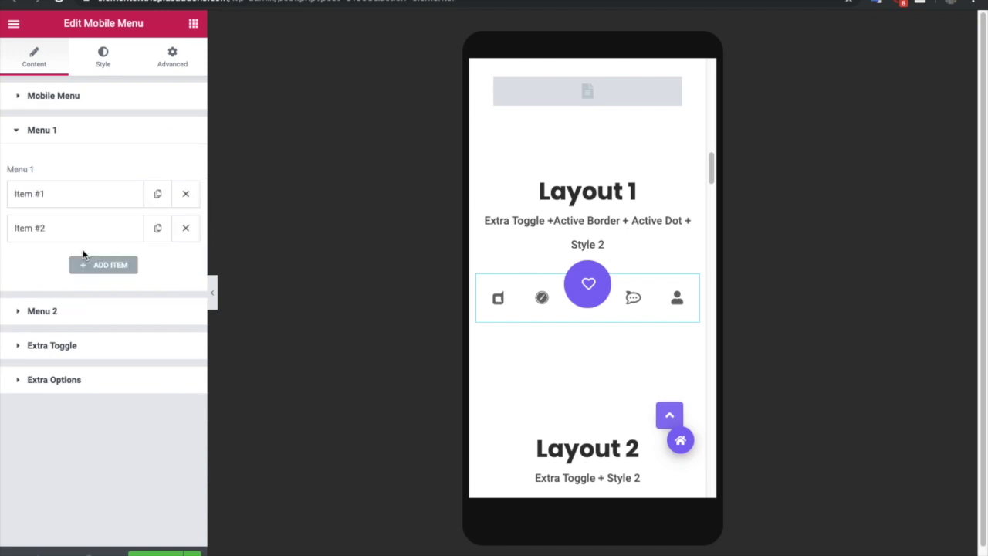
left_click(72, 95)
left_click(121, 131)
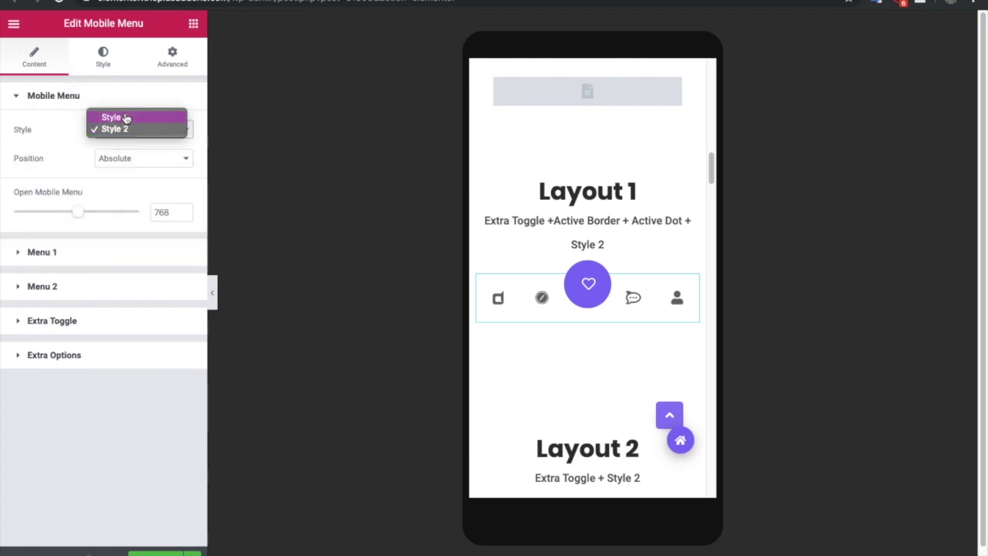
left_click(126, 117)
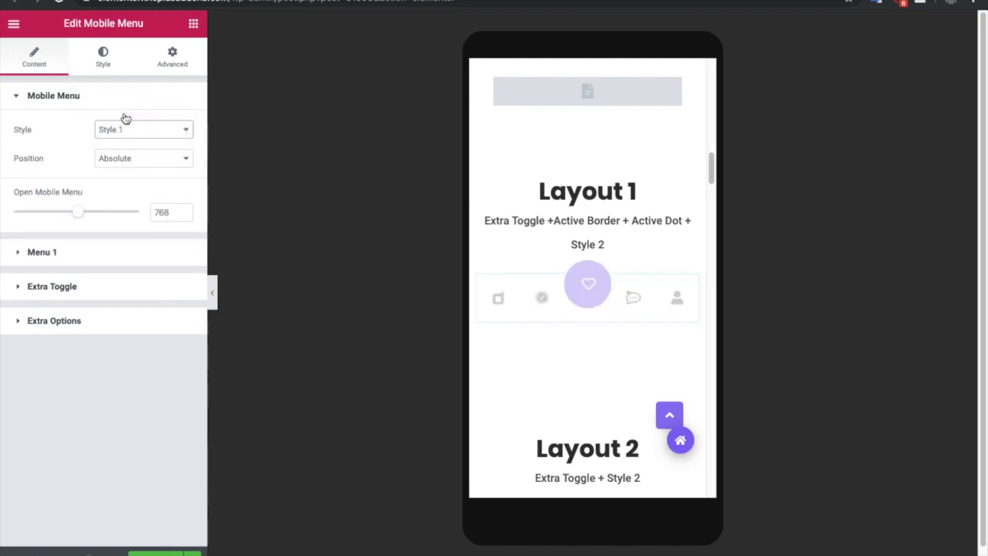
- Return the Style to Style 2 and expand the Menu 1 item list
left_click(68, 255)
left_click(81, 129)
left_click(85, 96)
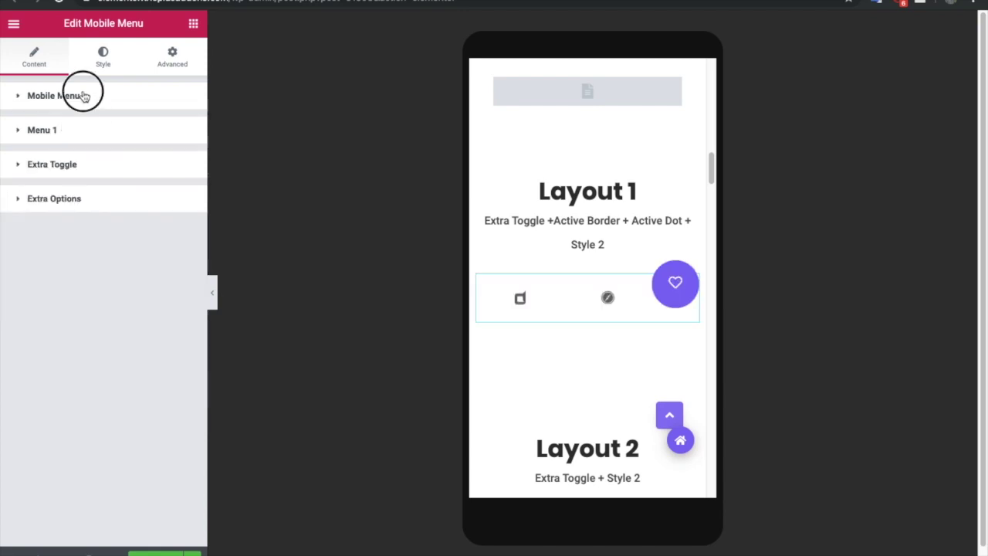
left_click(126, 131)
left_click(119, 139)
left_click(78, 255)
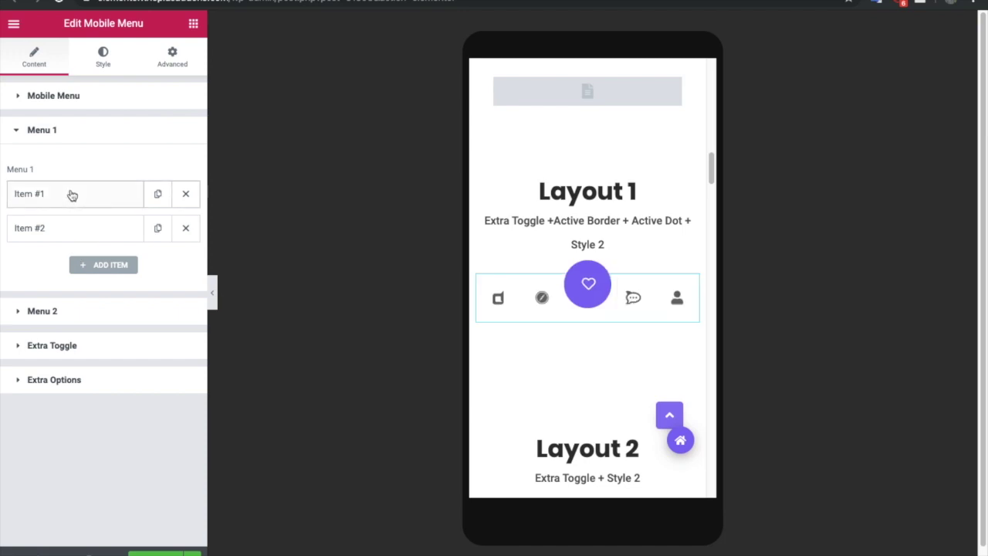
- Expand Item #1 and keep Icon as its icon-or-image choice
left_click(71, 195)
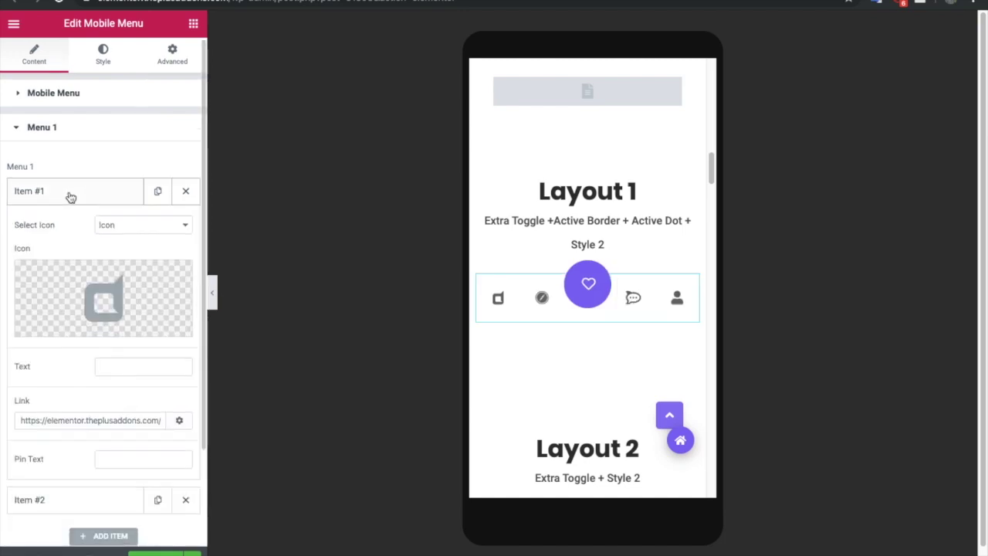
scroll(89, 195, "down", 1)
left_click(116, 189)
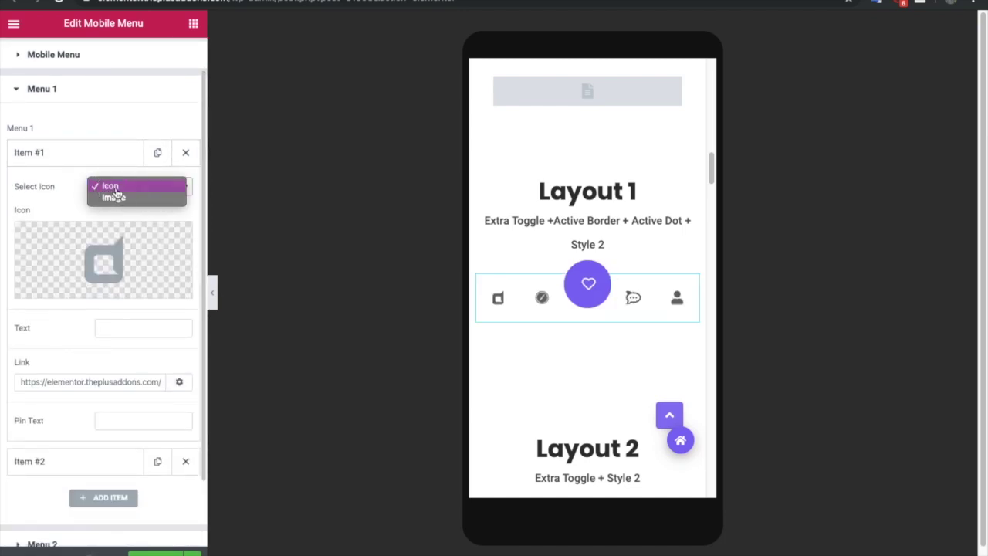
left_click(115, 190)
scroll(80, 243, "down", 2)
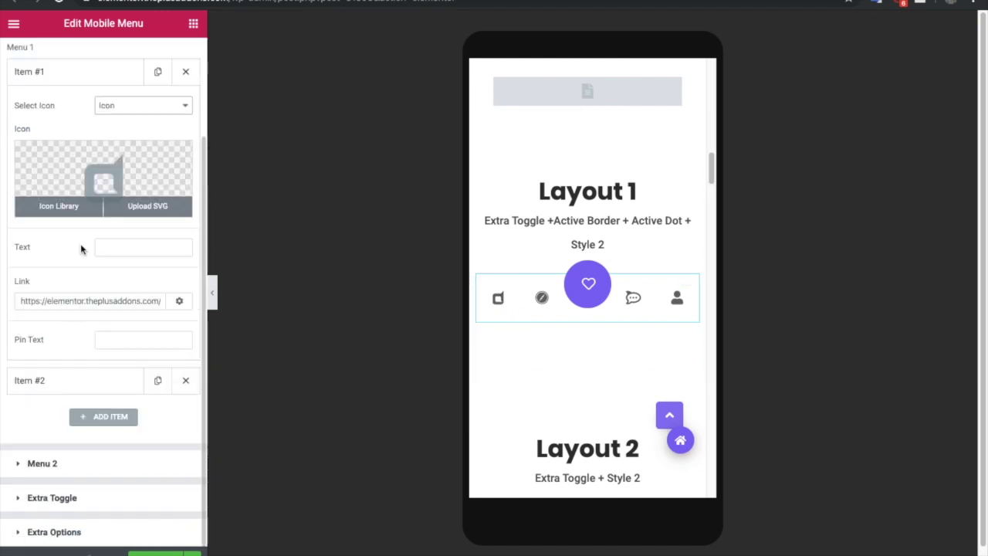
- Type 'men' as Item #1's Text label, delete it, and select the Pin Text field
left_click(110, 249)
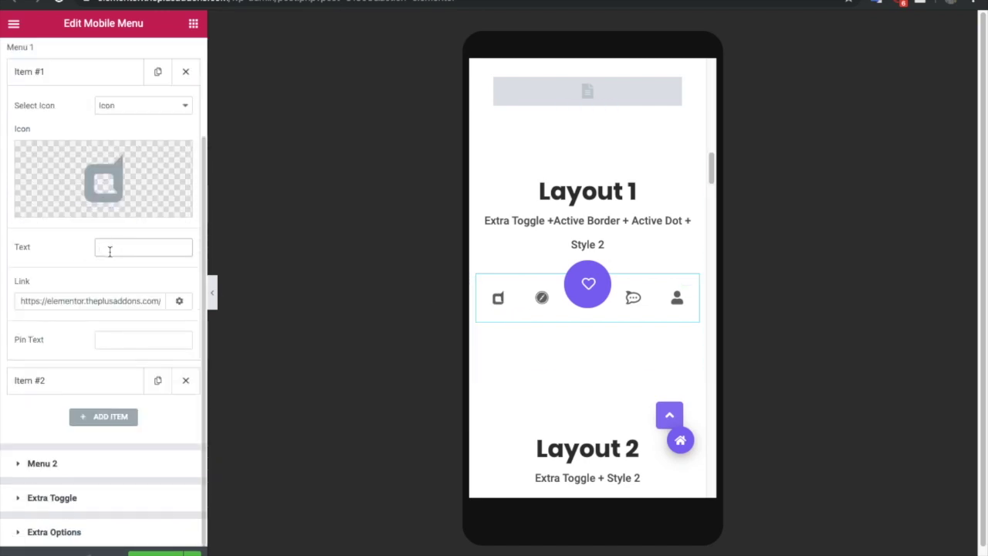
type("menu 1")
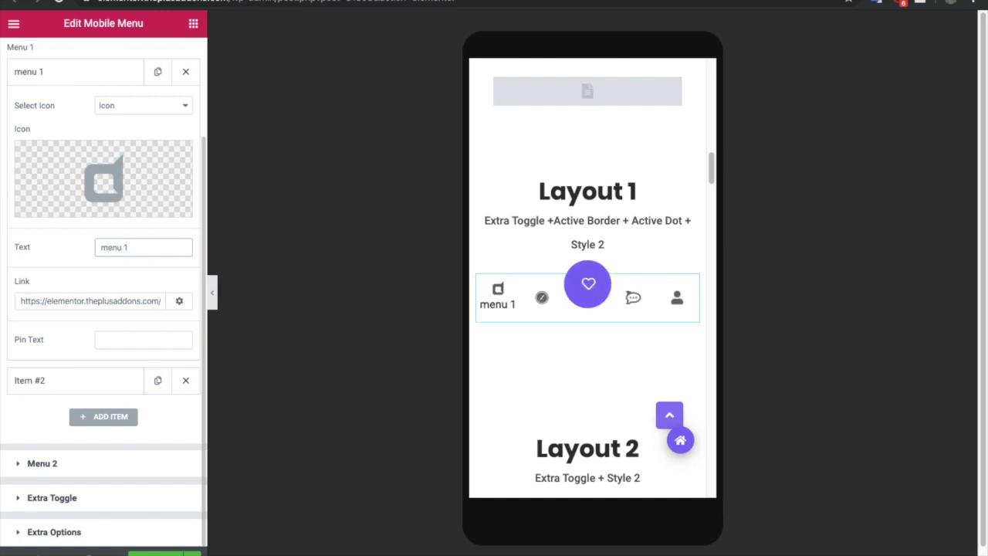
double_click(109, 248)
key("BackSpace")
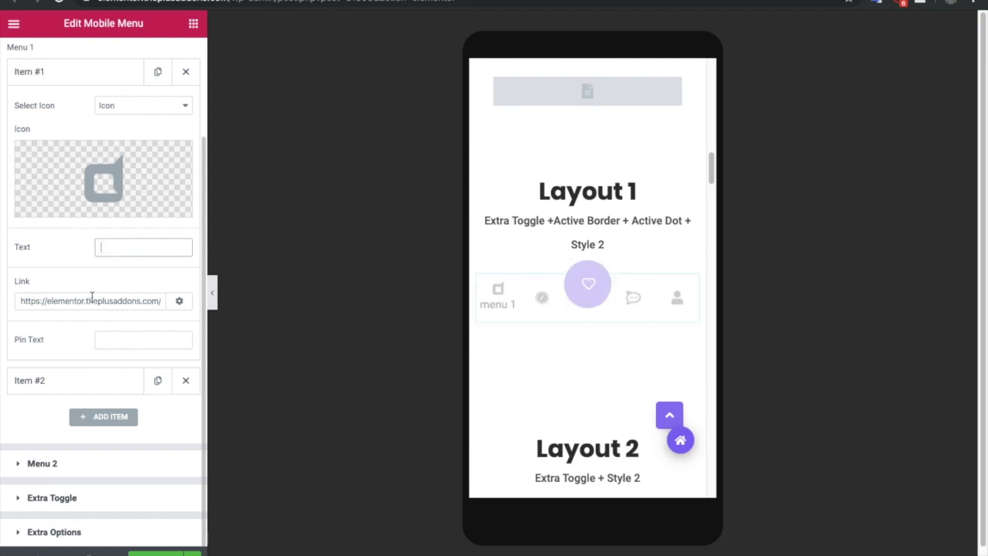
left_click(104, 341)
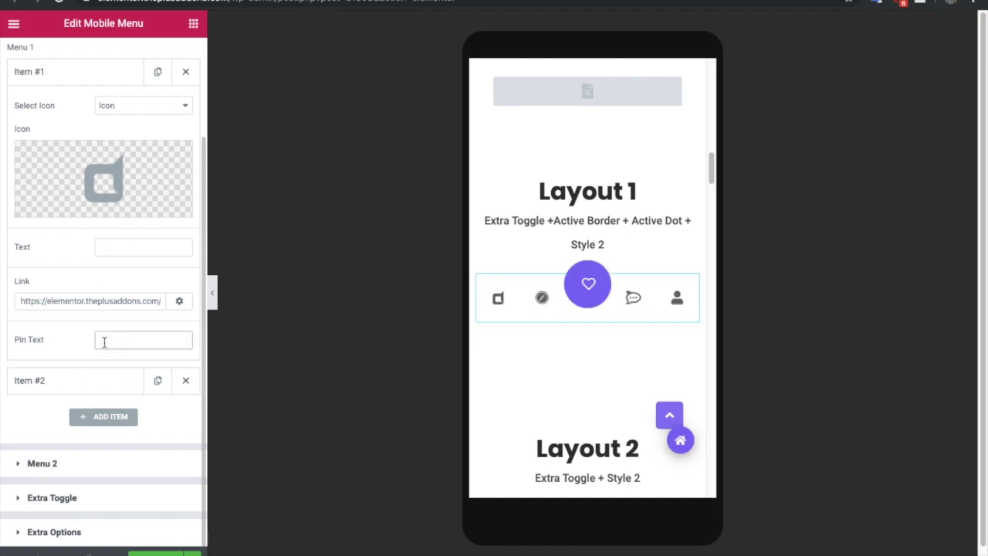
scroll(584, 337, "down", 10)
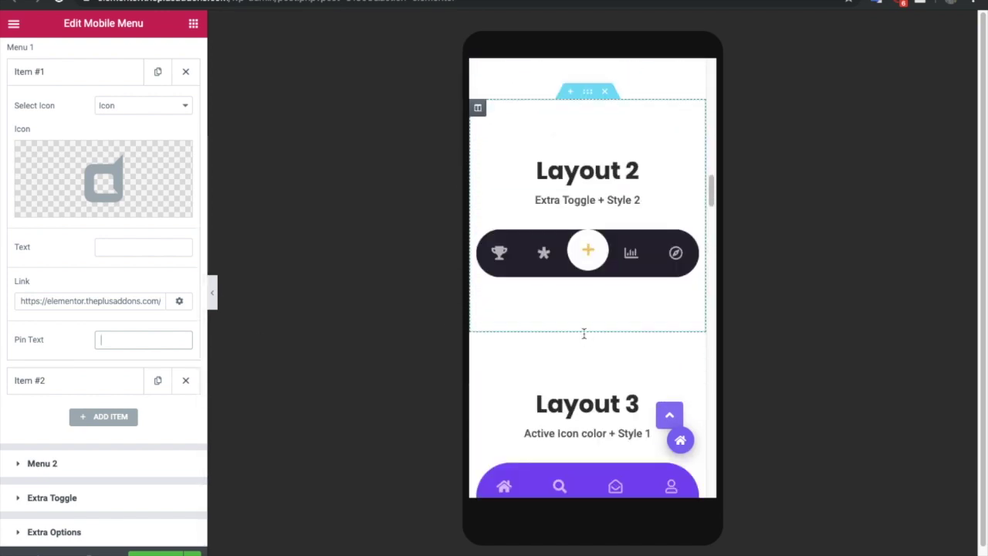
- Edit the Facebook menu widget and expand Menu 1's Item #2
scroll(584, 337, "down", 12)
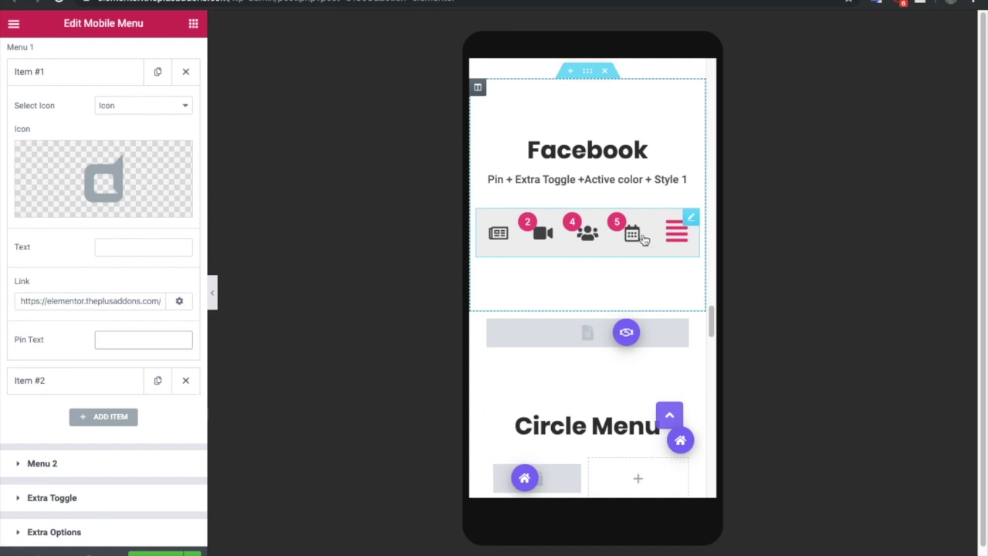
left_click(692, 220)
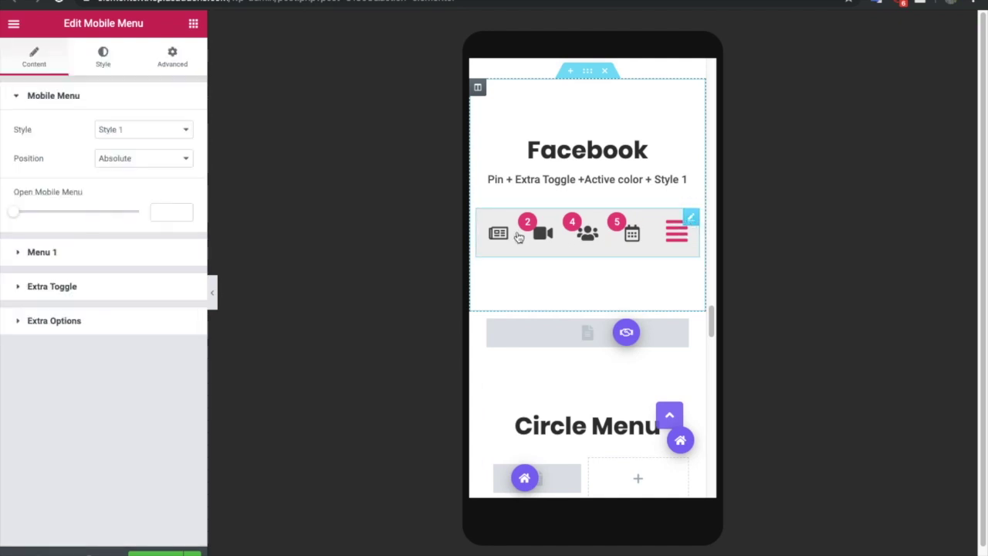
left_click(33, 258)
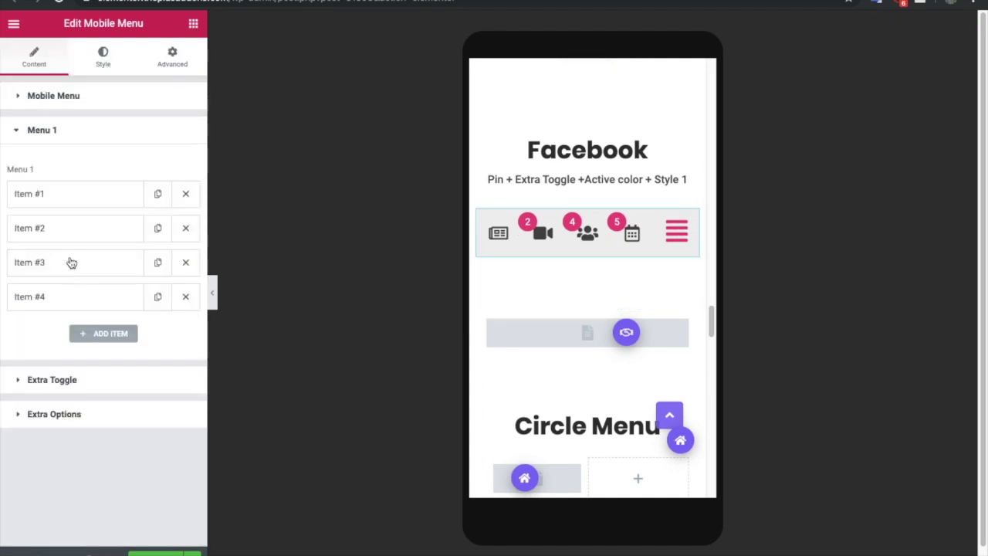
left_click(52, 229)
scroll(54, 332, "down", 2)
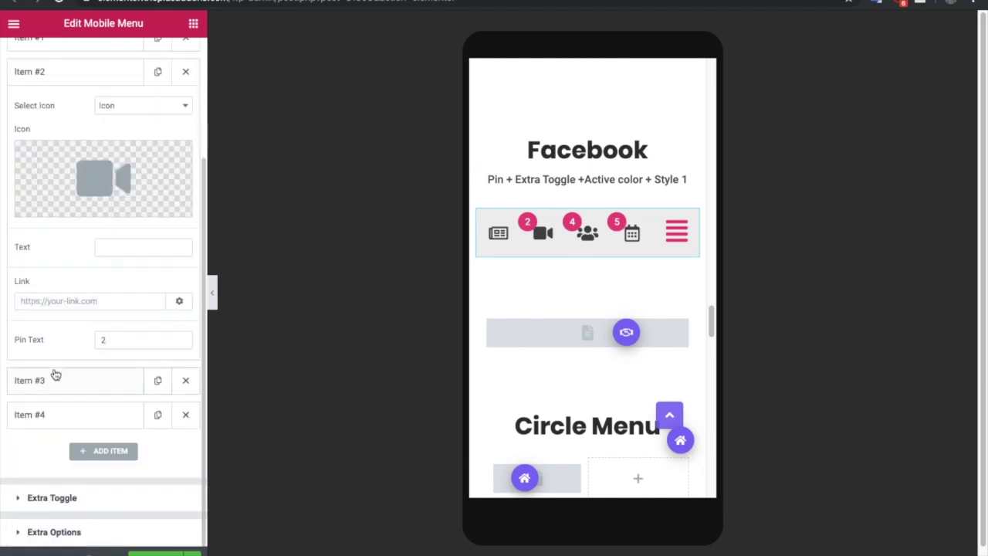
- Change Item #2's Pin Text to 'pin', then restore it to '2'
double_click(100, 332)
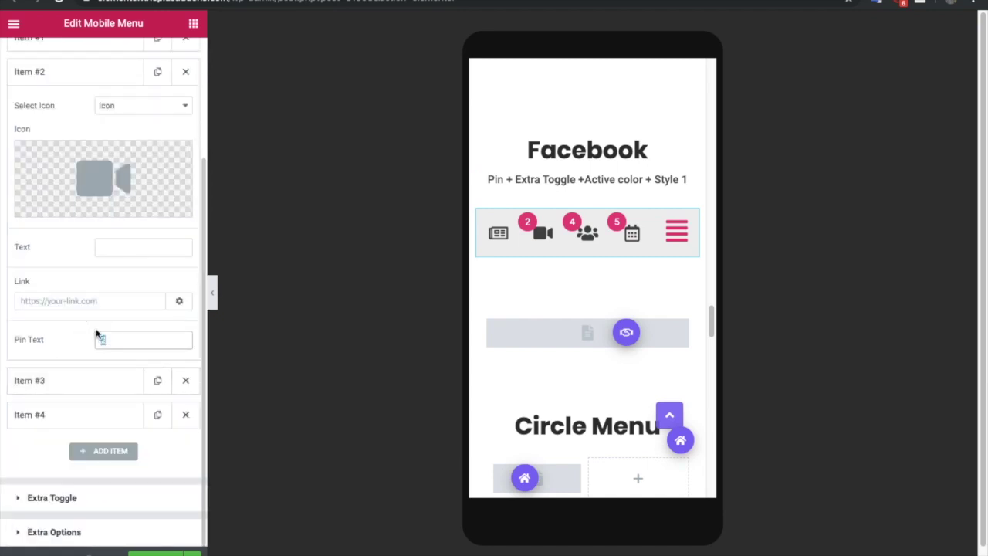
type("pin")
double_click(106, 341)
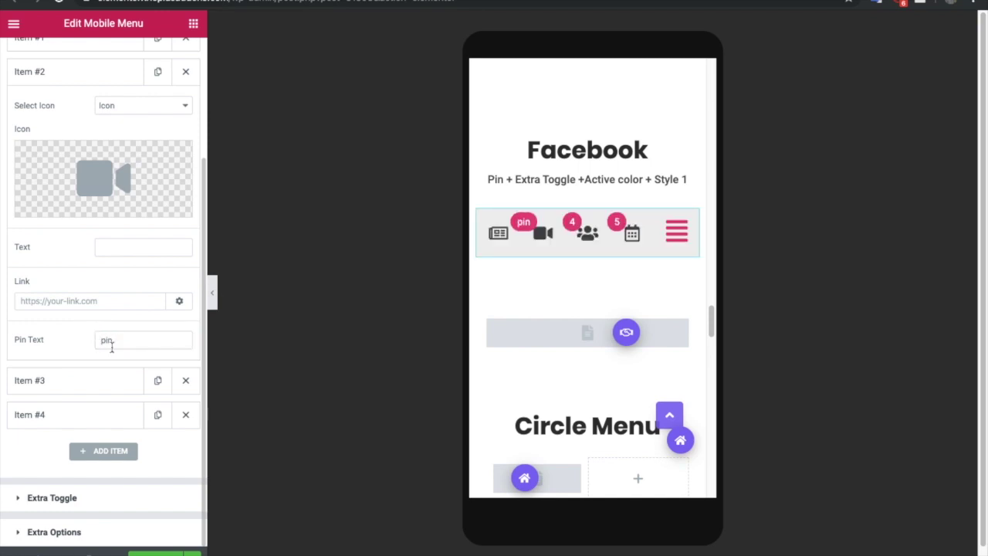
type("2")
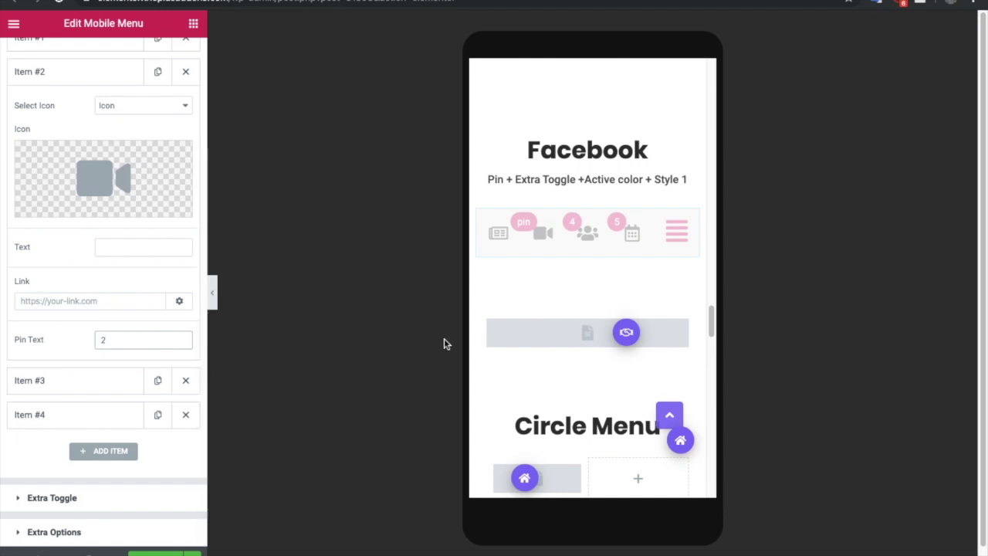
- Scroll up and select the Style 2 mobile menu widget for editing
scroll(606, 251, "up", 4)
scroll(606, 247, "up", 15)
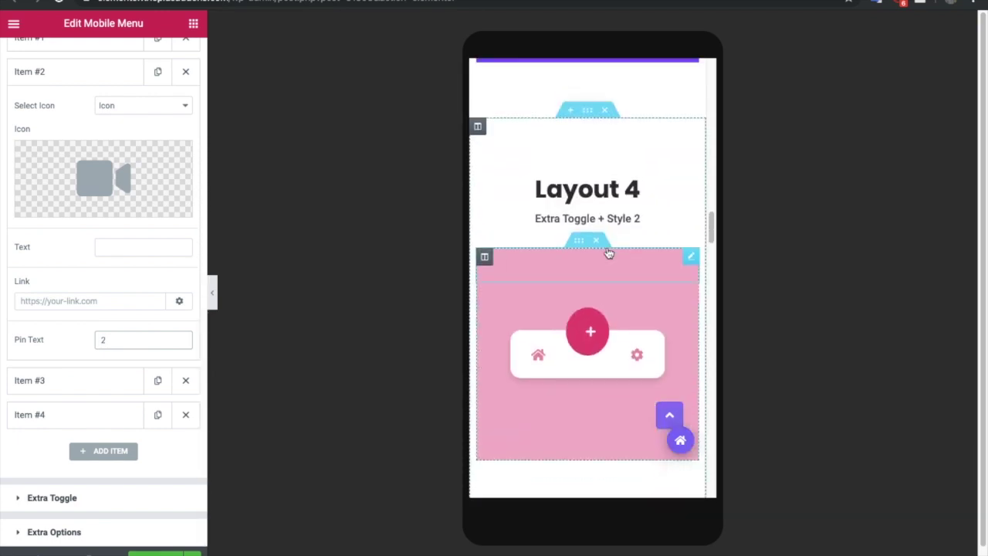
scroll(605, 231, "up", 1)
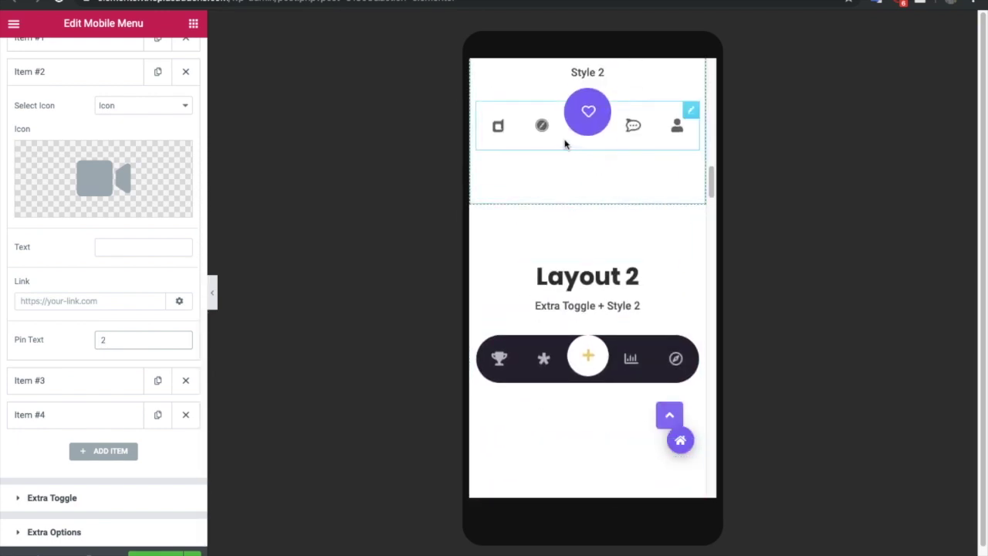
left_click(505, 114)
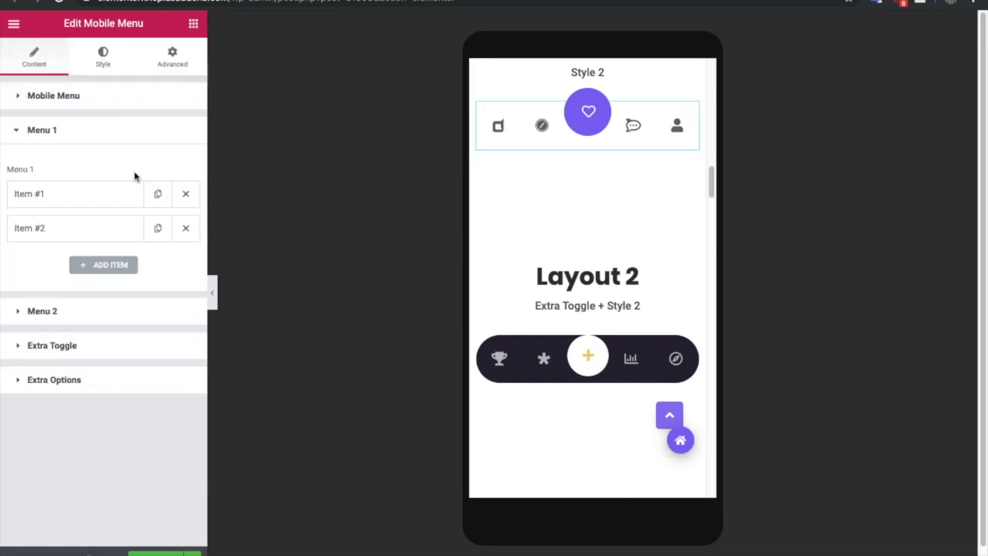
- In Menu 2's Extra Toggle, switch the toggle off and on, then view the toggle icon choices
left_click(62, 207)
left_click(62, 206)
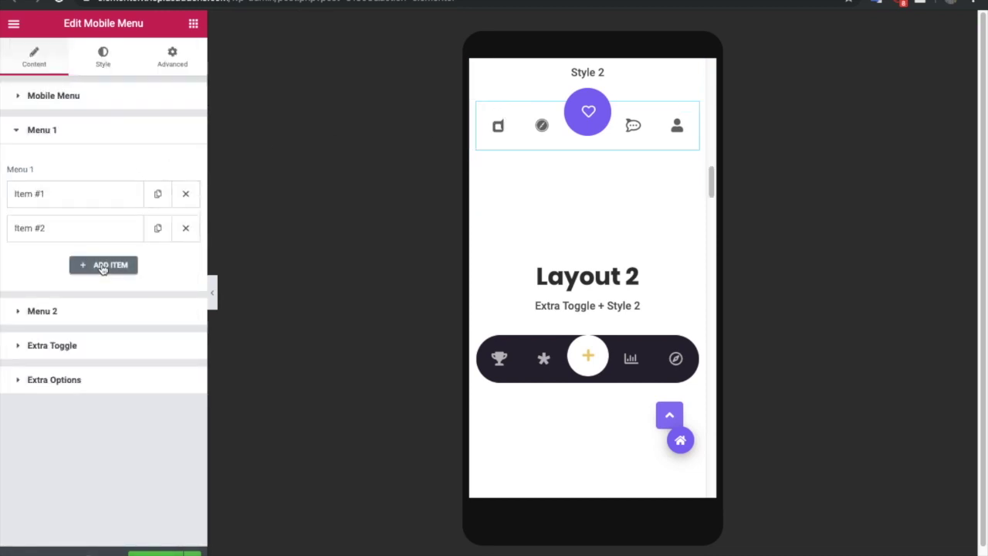
left_click(71, 310)
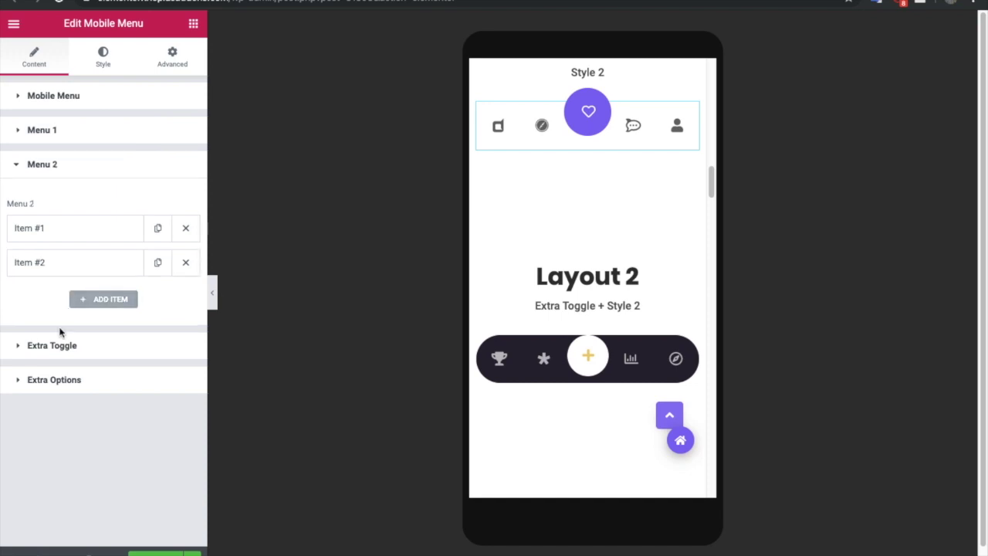
left_click(61, 346)
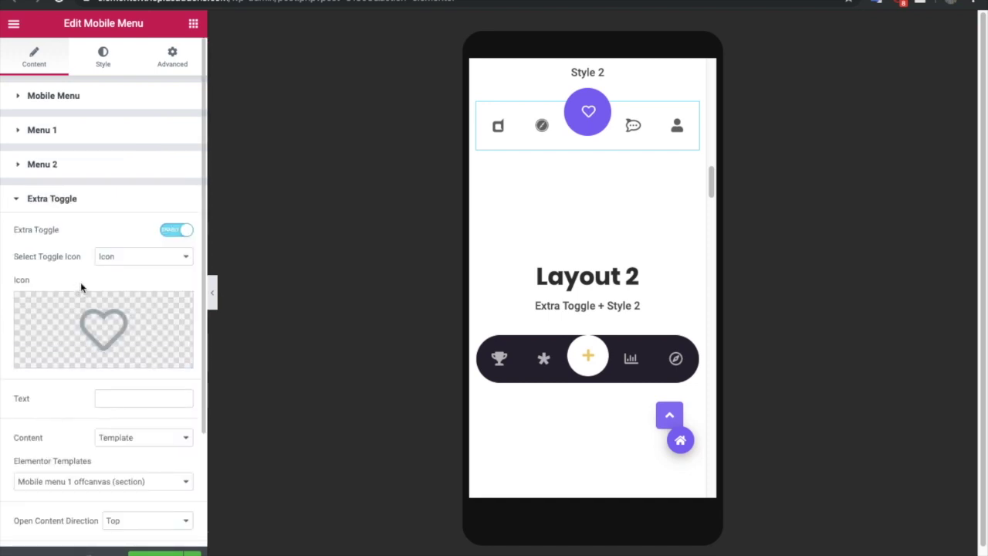
left_click(177, 231)
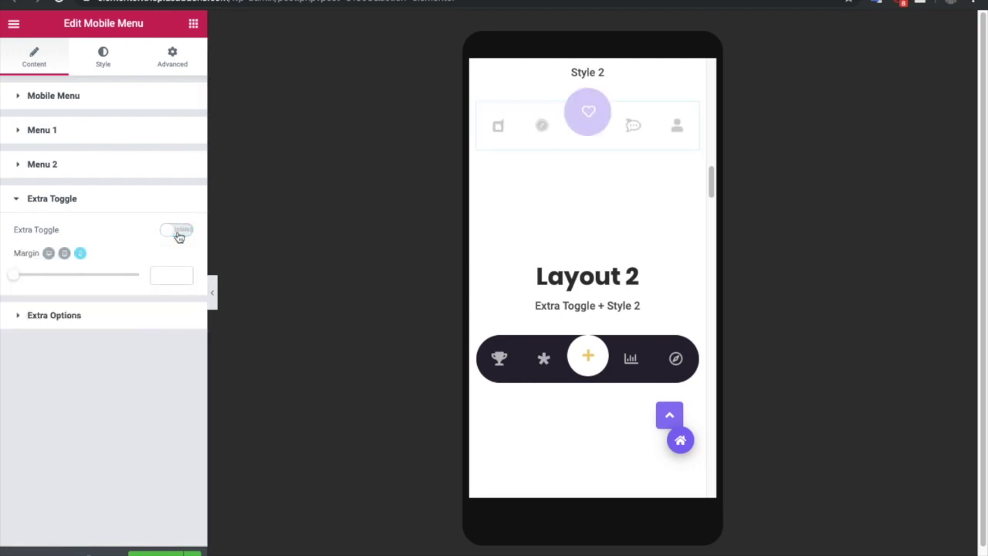
left_click(177, 231)
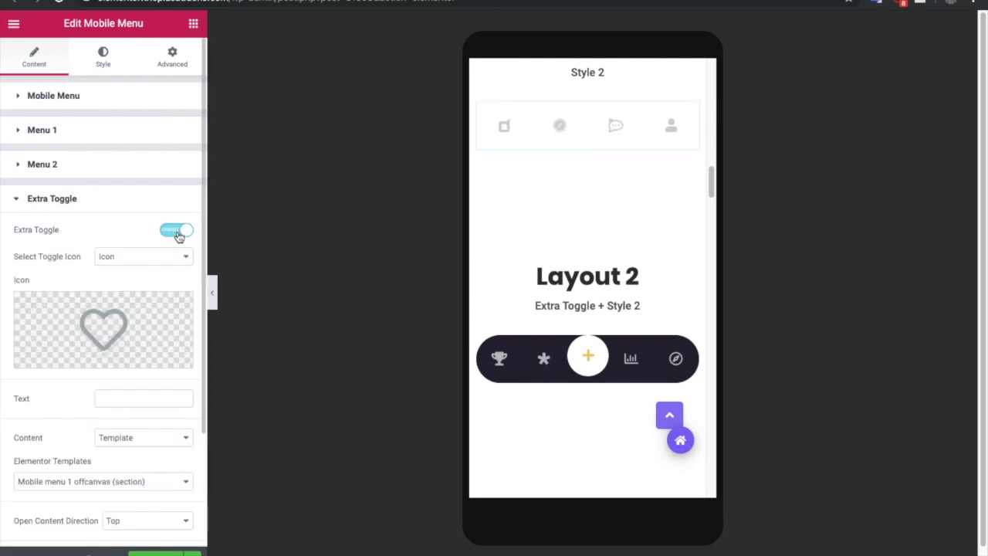
left_click(110, 261)
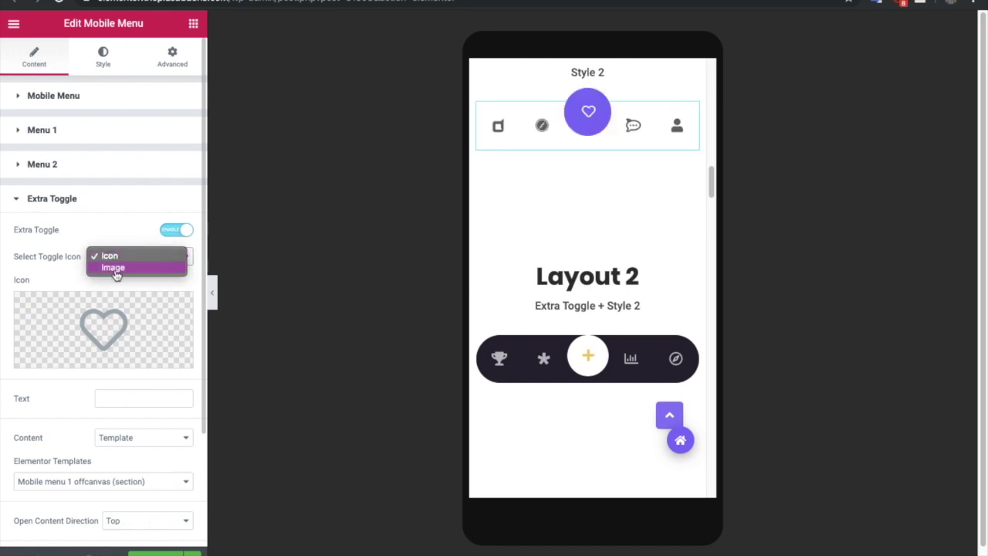
left_click(110, 256)
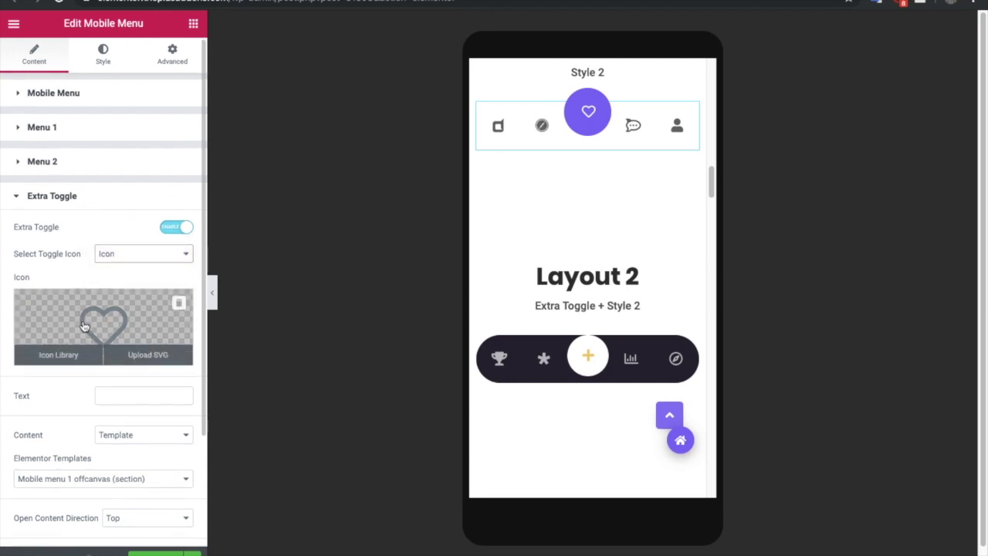
left_click(84, 324)
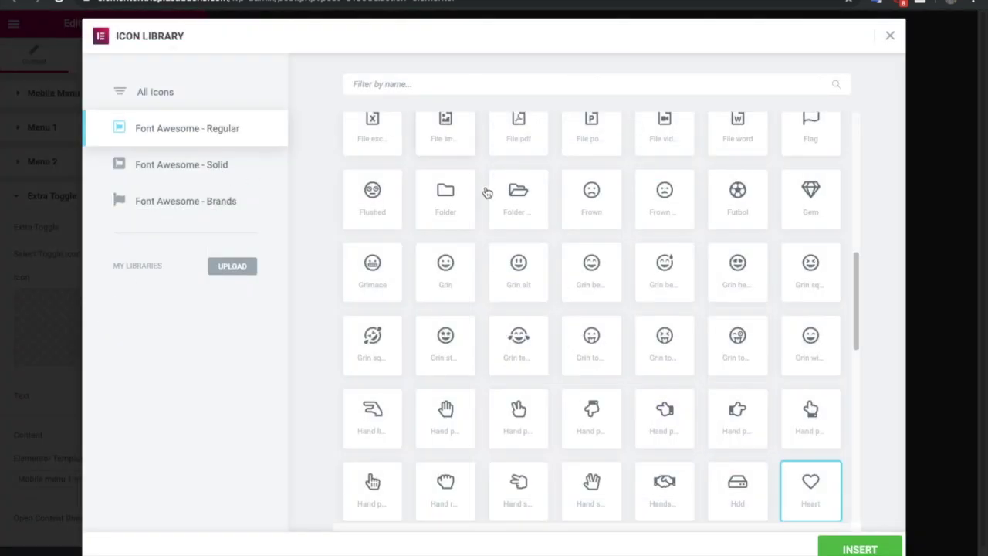
left_click(890, 36)
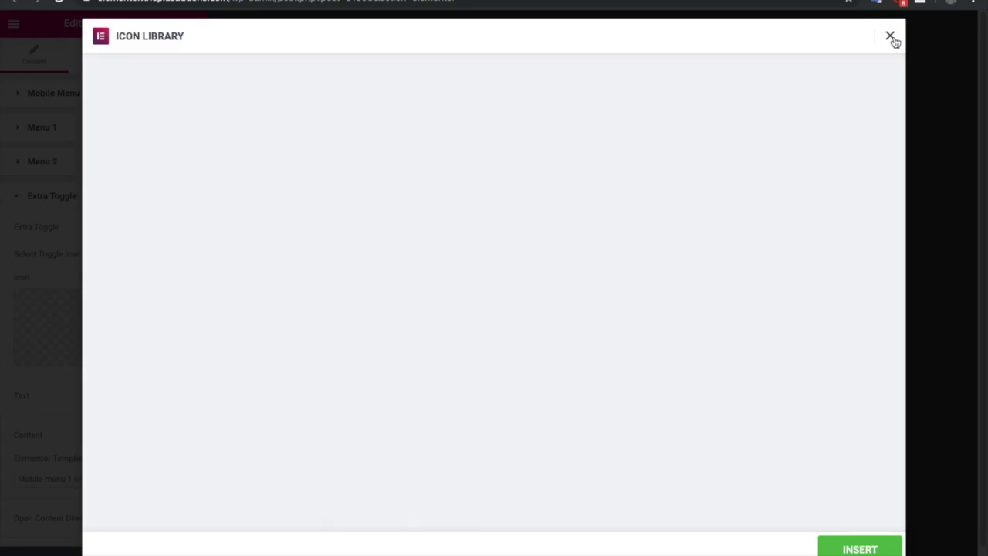
scroll(42, 343, "down", 1)
left_click(122, 335)
scroll(115, 352, "down", 1)
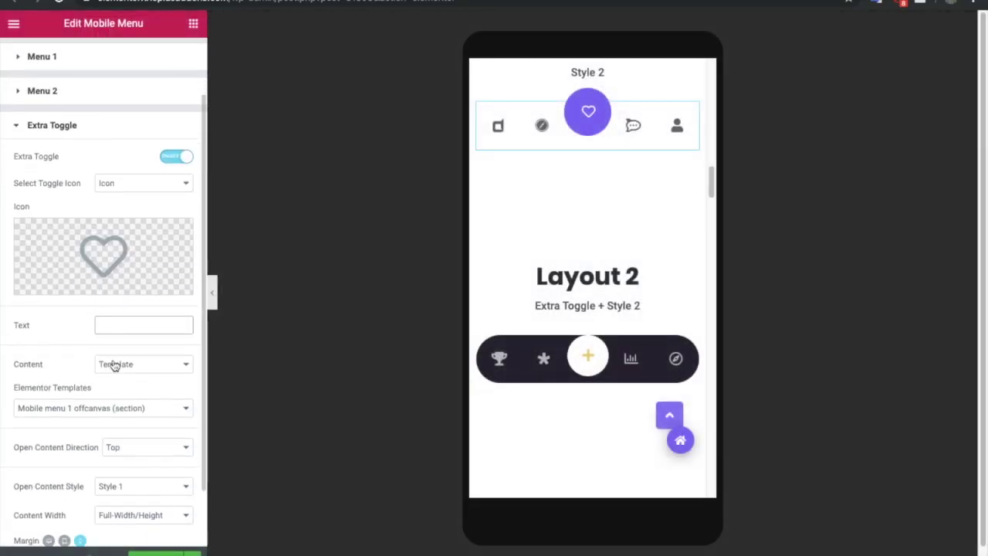
left_click(115, 366)
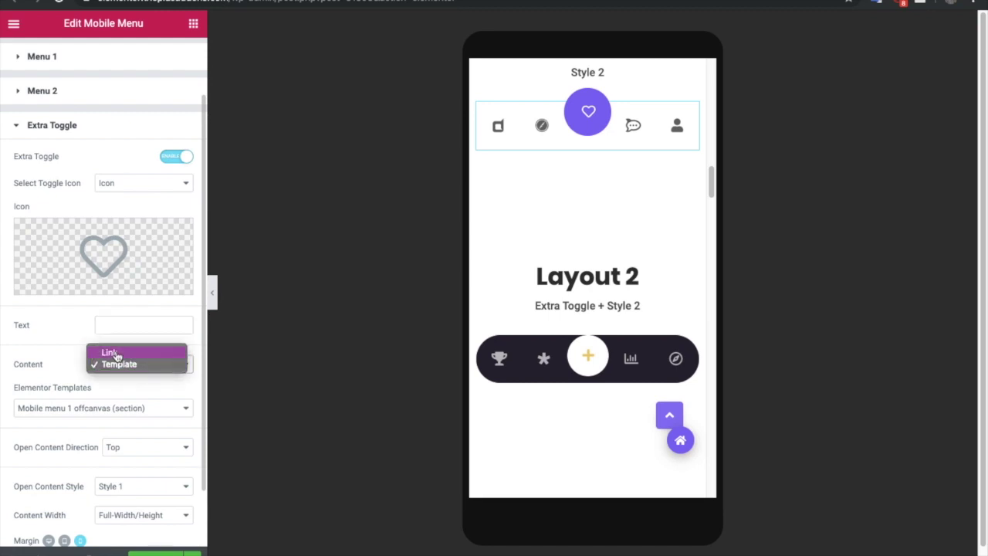
- Keep Template as content source with the Mobile menu 1 offcanvas template
left_click(117, 364)
scroll(120, 376, "down", 1)
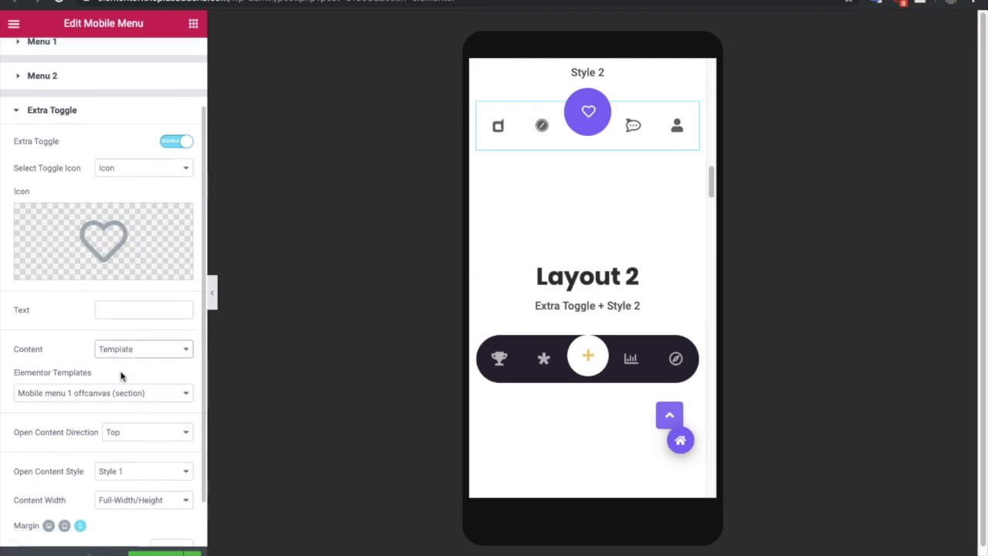
left_click(118, 352)
left_click(118, 352)
scroll(84, 386, "down", 1)
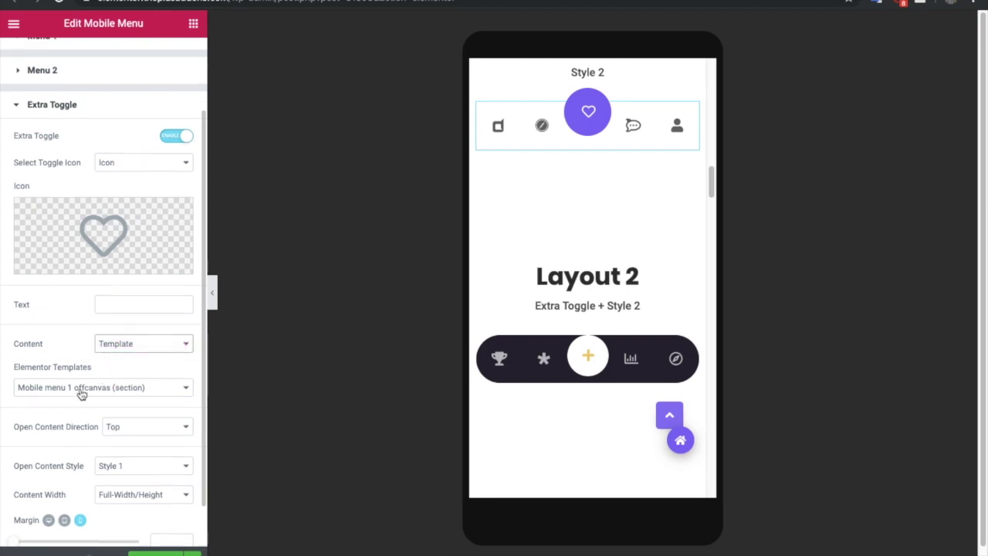
left_click(82, 388)
left_click(81, 391)
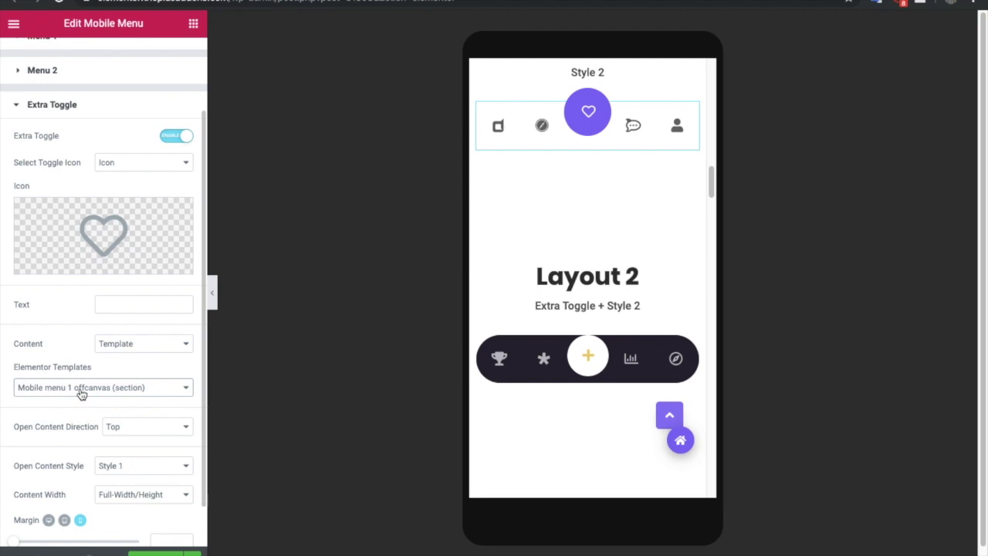
scroll(74, 404, "down", 2)
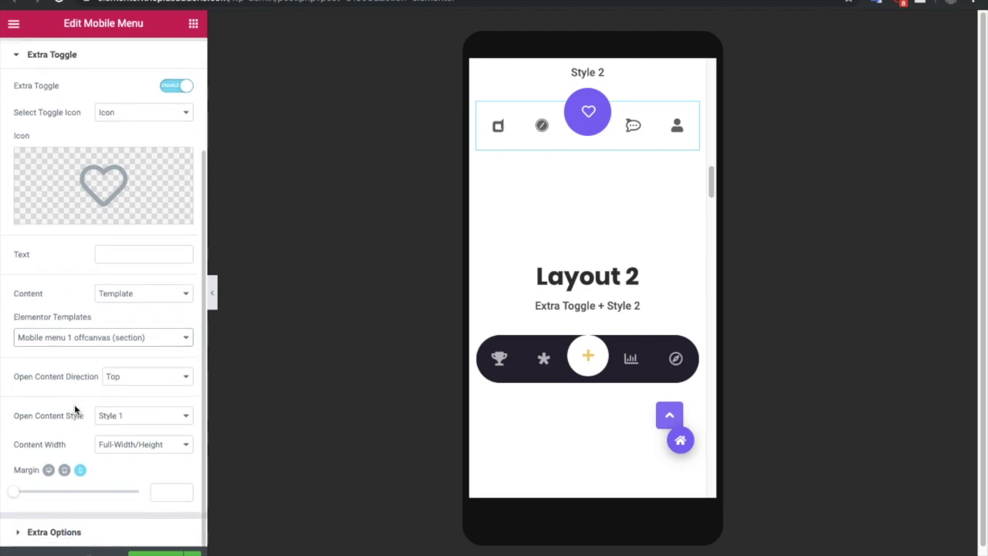
- Keep Top opening direction, preview the offcanvas menu, and keep Style 1 open content
left_click(117, 378)
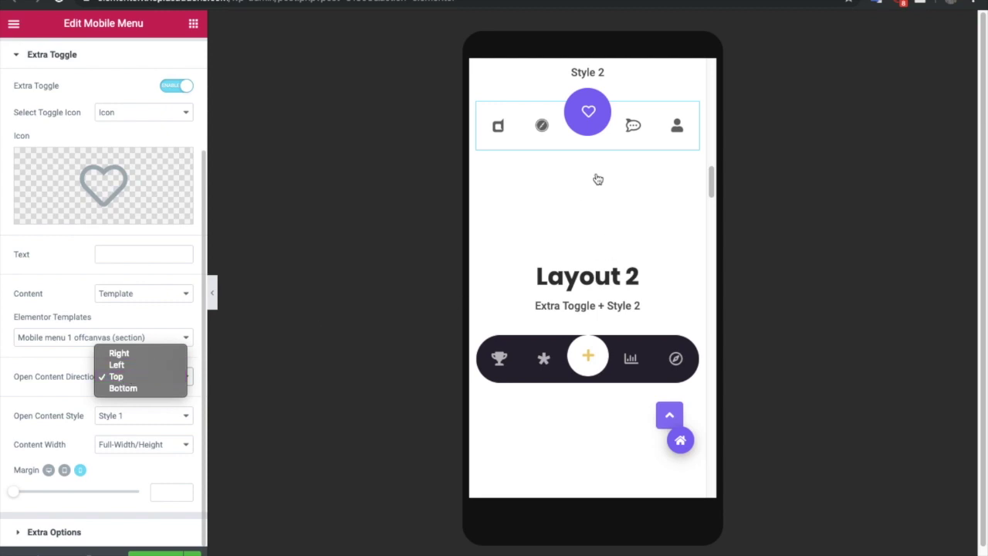
left_click(114, 377)
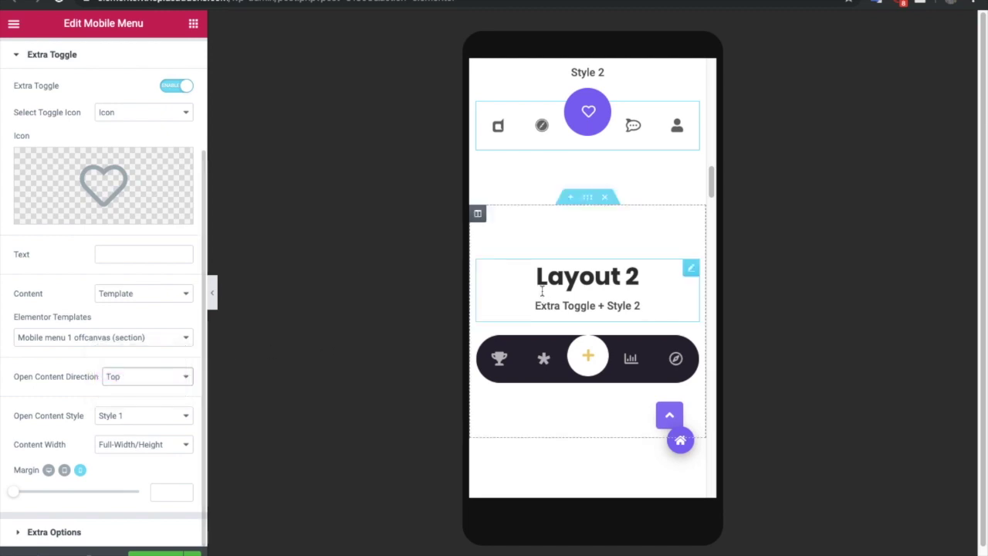
scroll(542, 291, "up", 3)
left_click(587, 315)
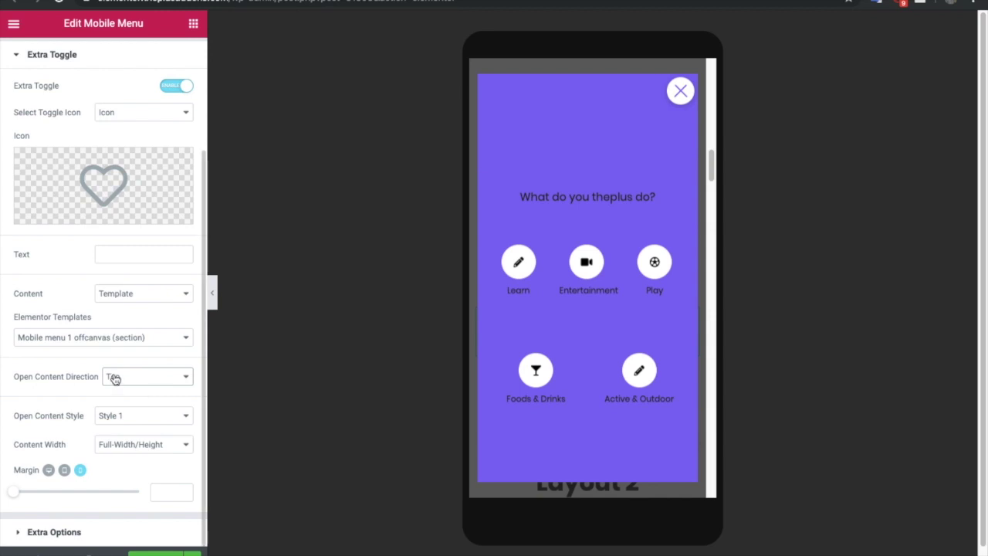
left_click(117, 416)
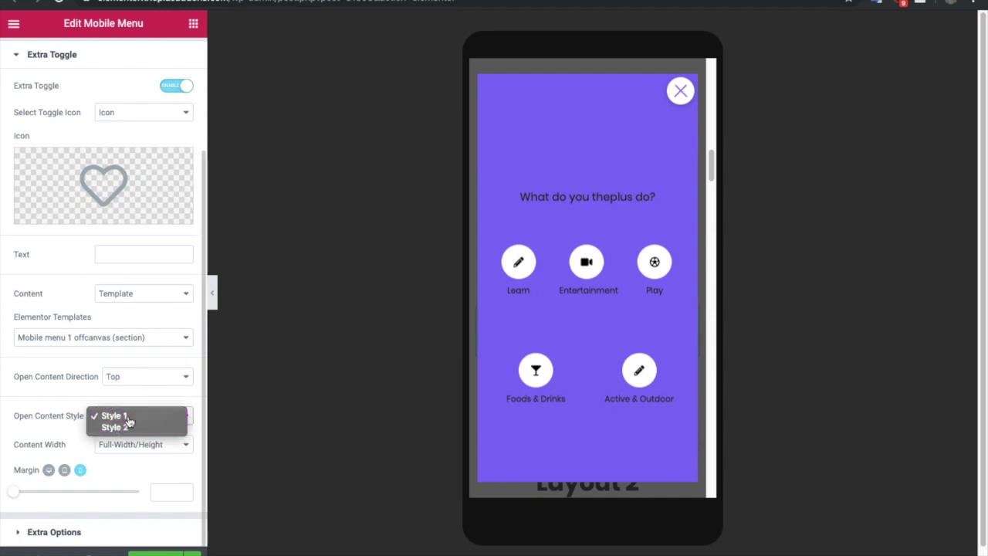
left_click(130, 418)
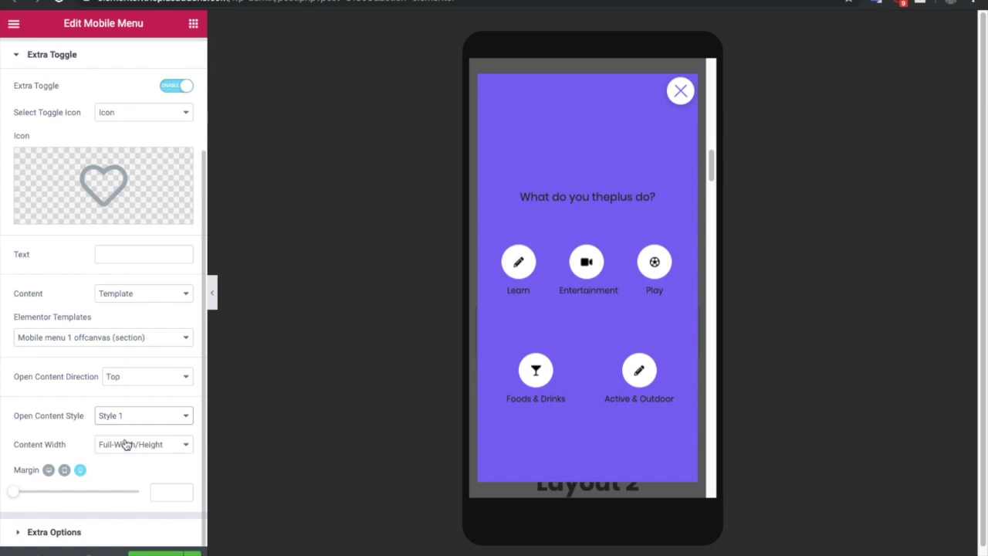
- Try Custom content width, return it to Full-Width/Height, and expand Extra Options
left_click(117, 450)
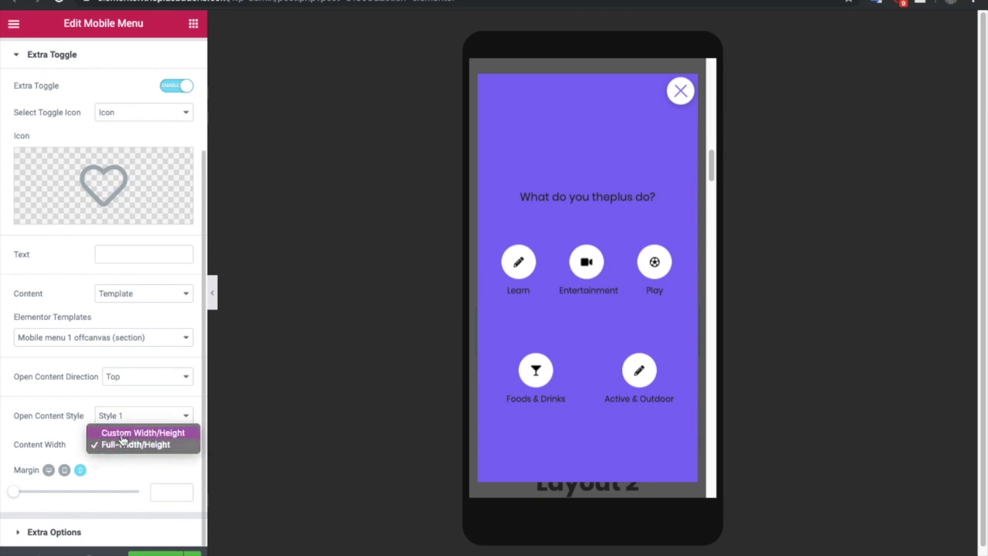
left_click(123, 433)
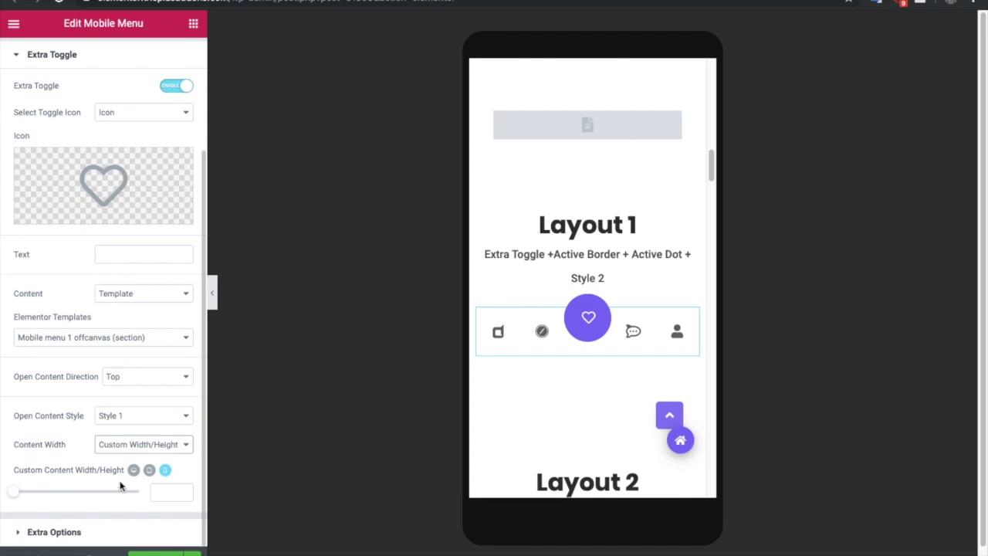
left_click(134, 452)
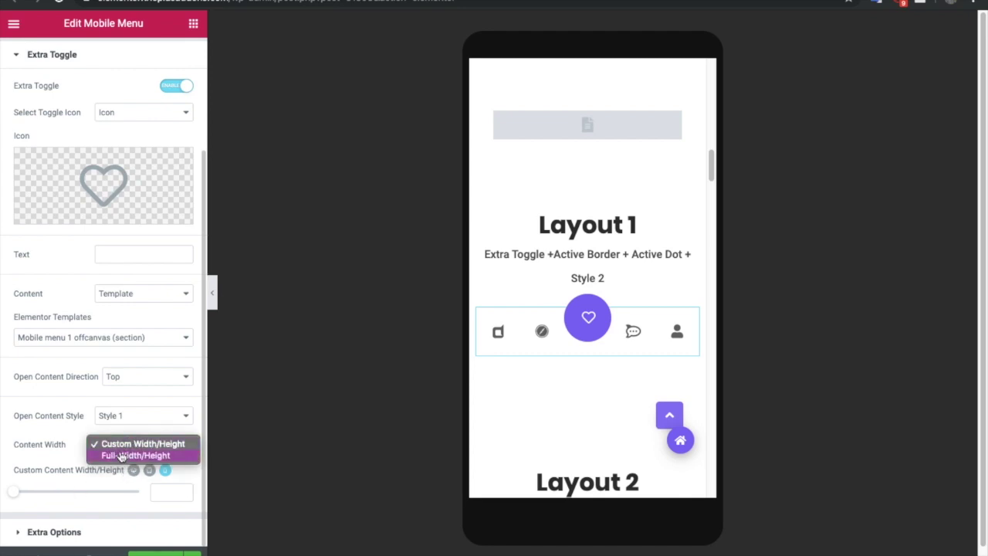
left_click(131, 456)
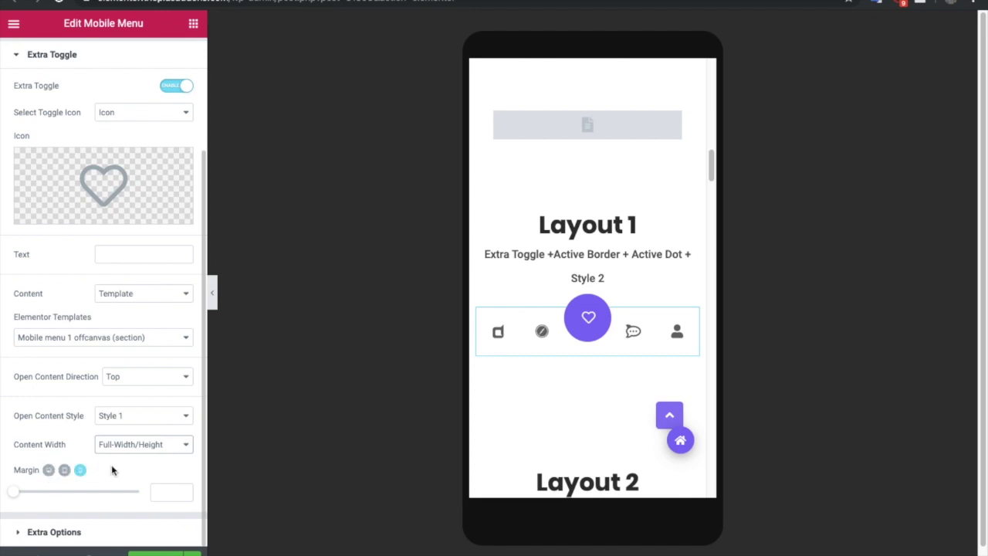
left_click(54, 531)
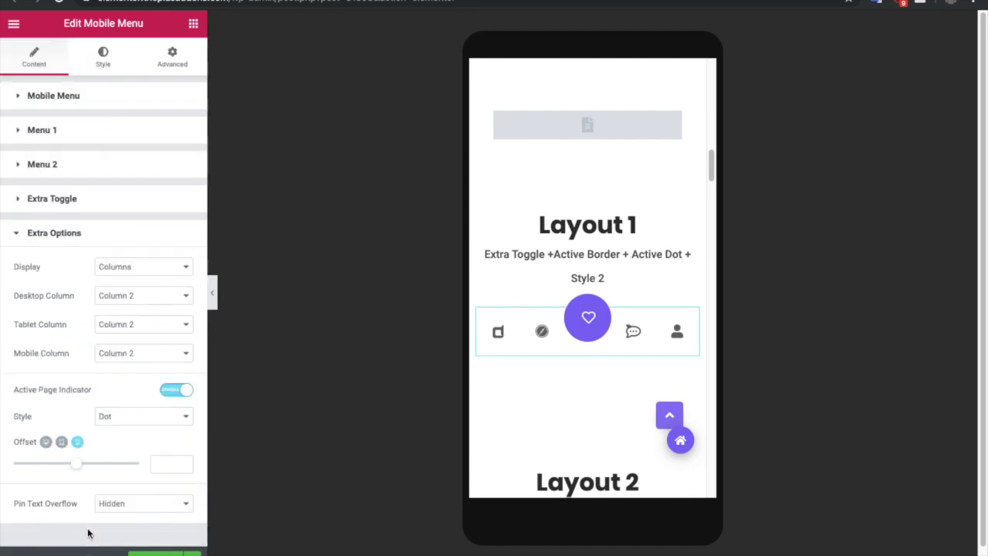
- Change the menu's Display mode from Columns to Swiper
left_click(137, 274)
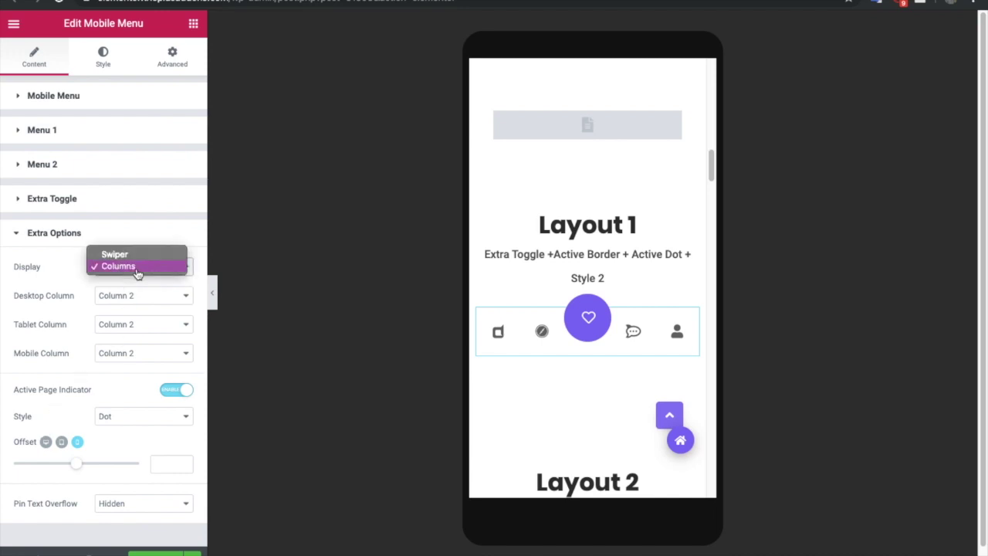
left_click(137, 255)
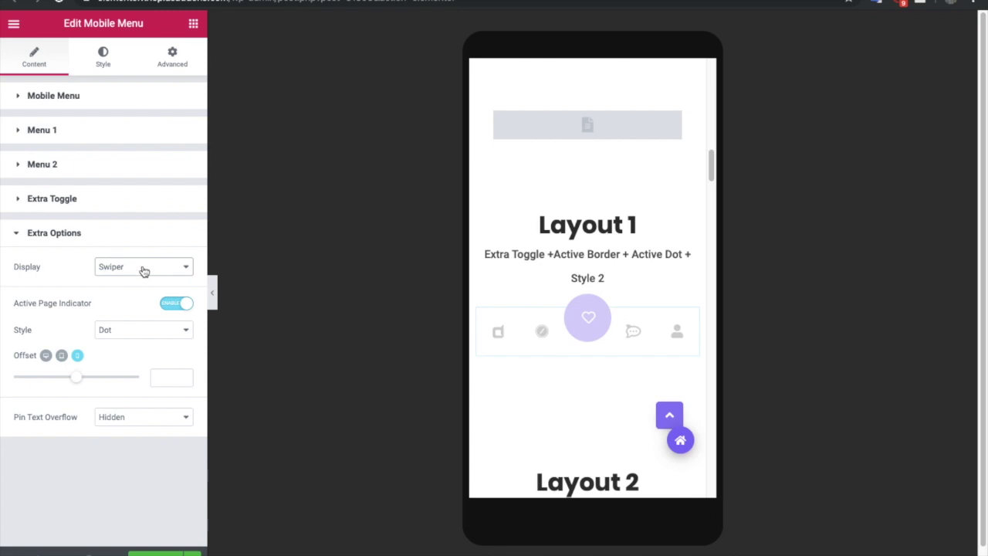
scroll(621, 286, "down", 2)
scroll(621, 287, "down", 14)
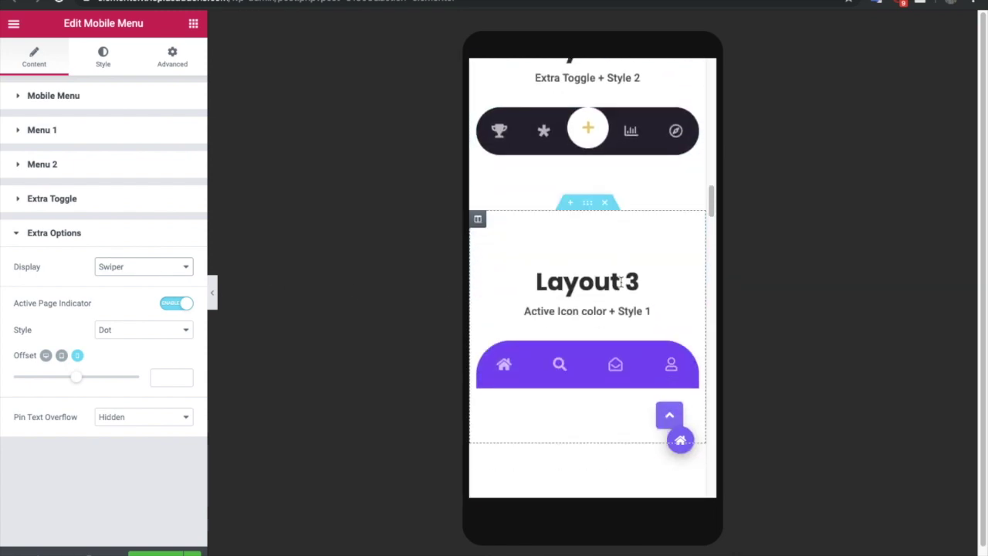
scroll(622, 286, "down", 1)
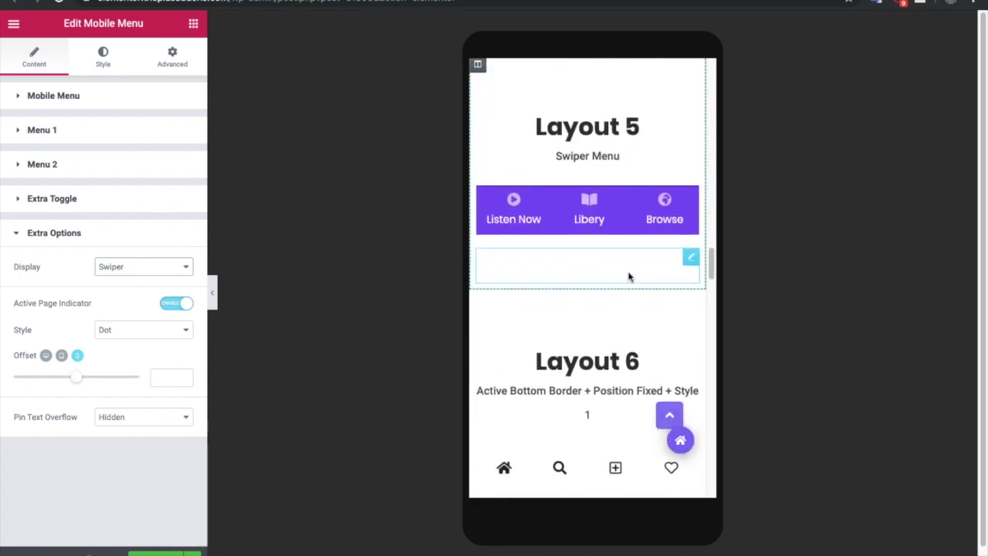
- Swipe the Layout 5 menu in the preview, then select the Layout 1 nav bar
left_click_drag(641, 210, 509, 227)
left_click(509, 226)
left_click_drag(617, 198, 618, 270)
scroll(633, 281, "up", 2)
scroll(631, 278, "up", 9)
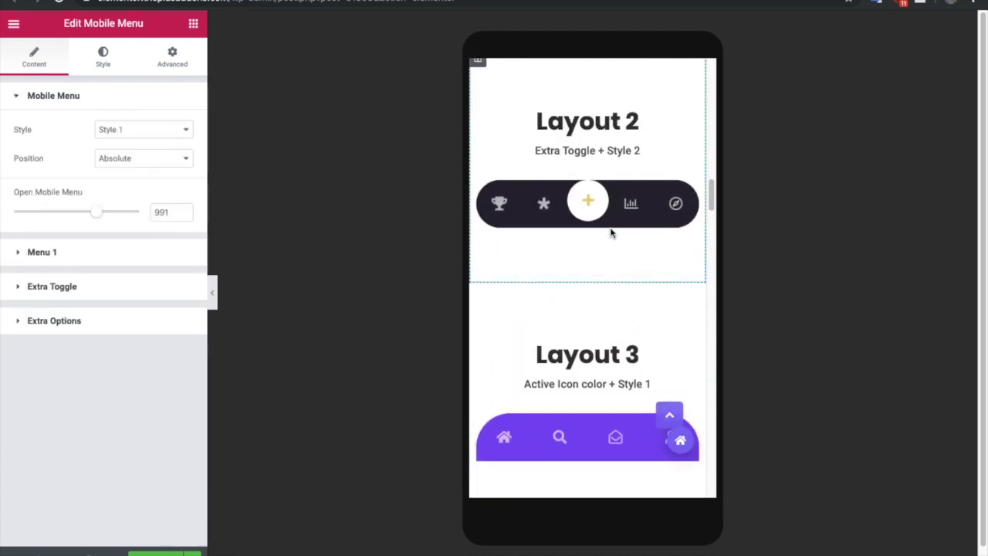
scroll(610, 229, "up", 6)
scroll(614, 232, "down", 1)
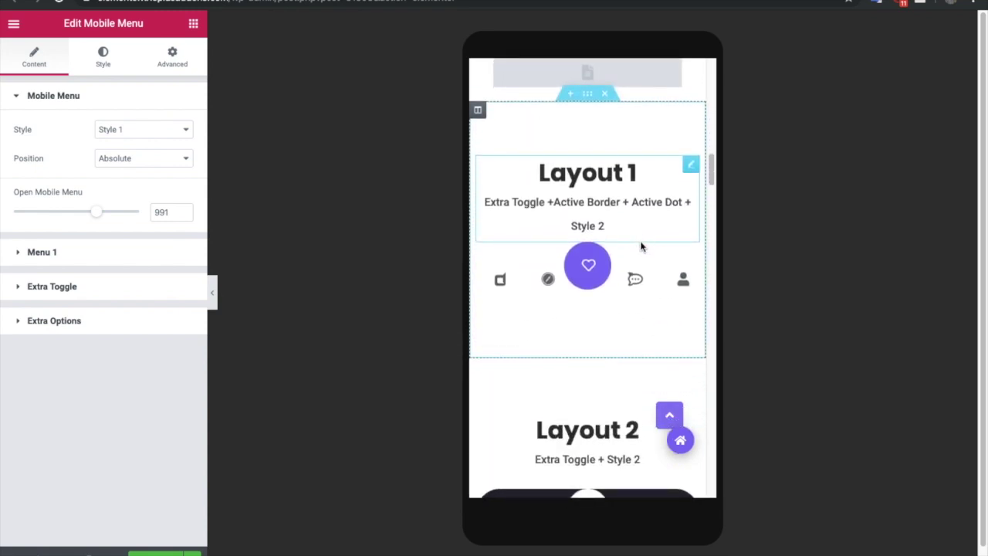
left_click(645, 261)
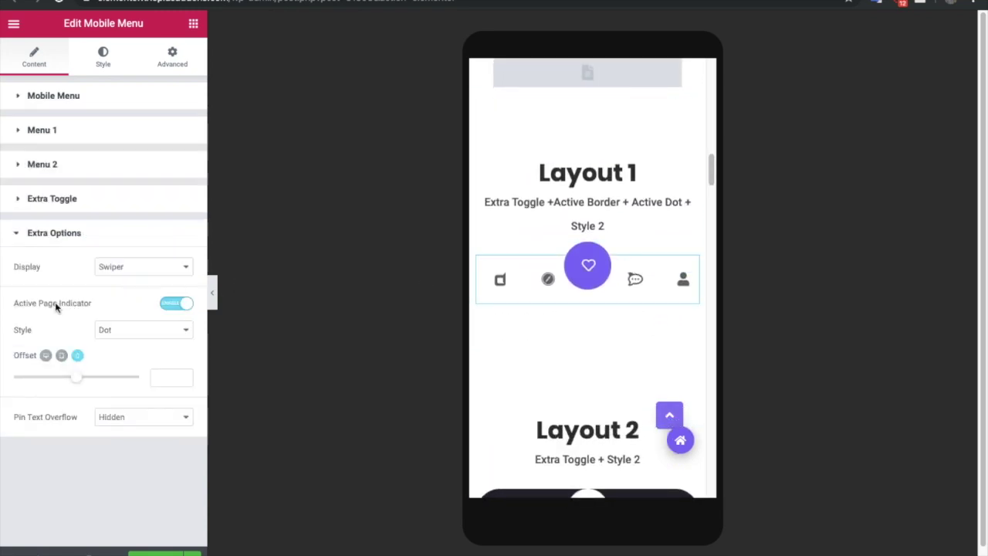
- Set Display back to Columns with Desktop Column 2, after briefly trying Column 6
left_click(108, 266)
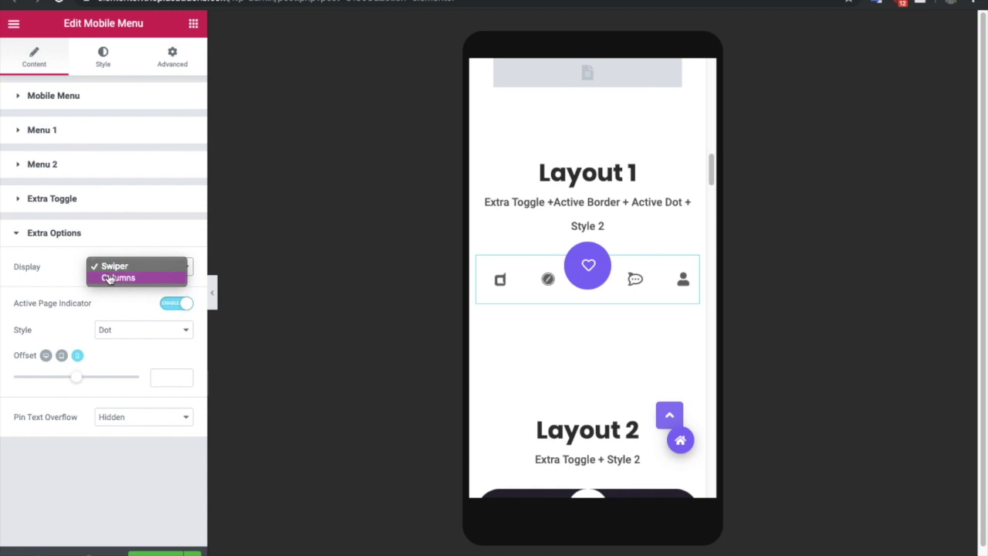
left_click(109, 277)
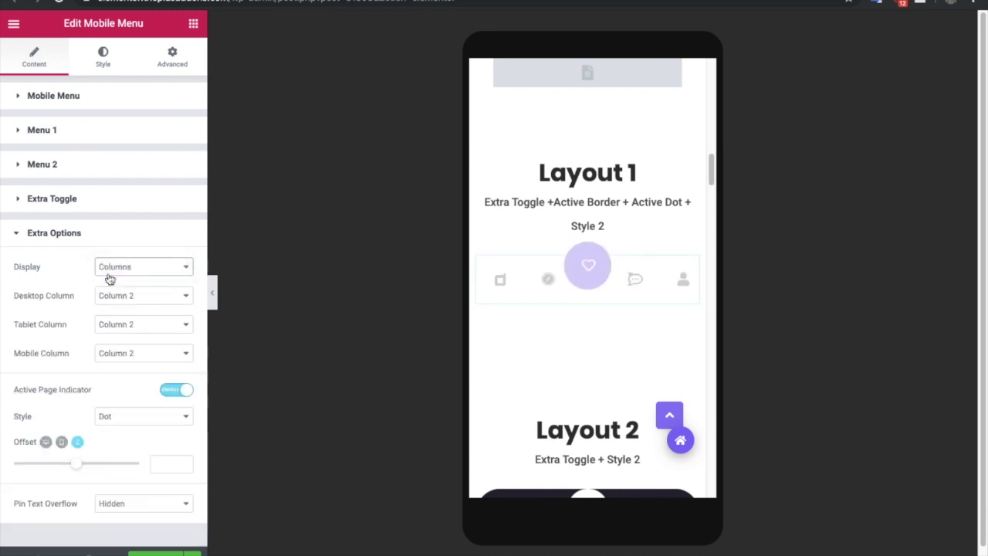
left_click(110, 274)
left_click(111, 270)
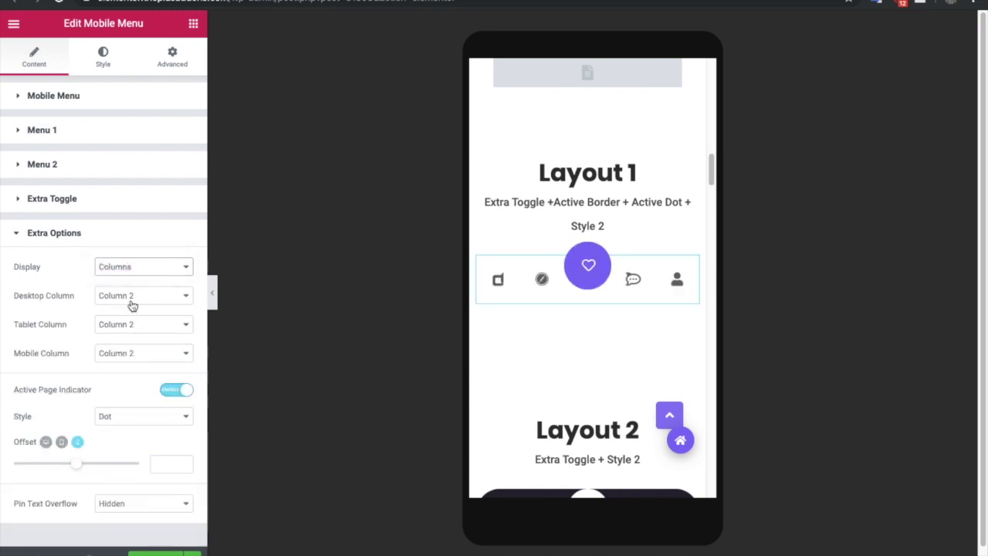
left_click(130, 302)
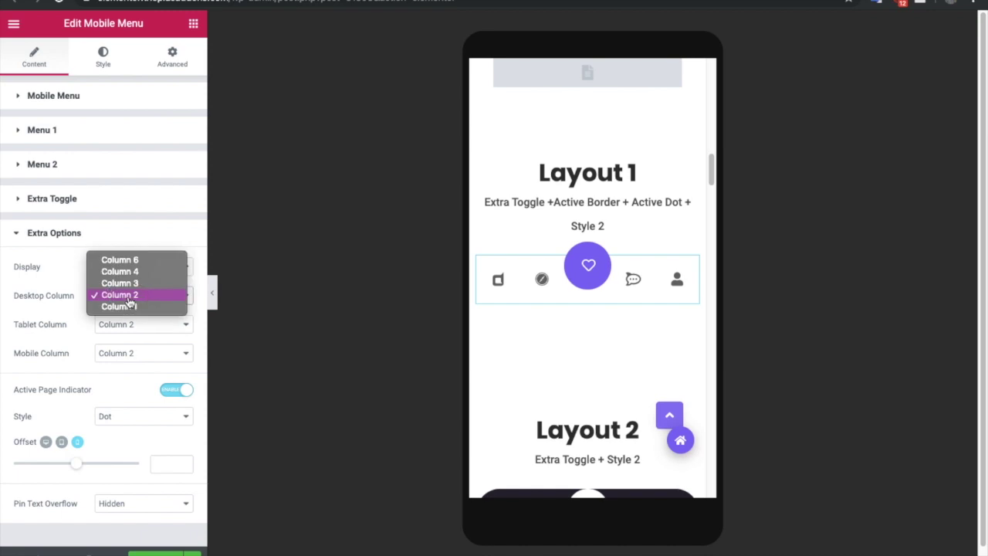
left_click(128, 261)
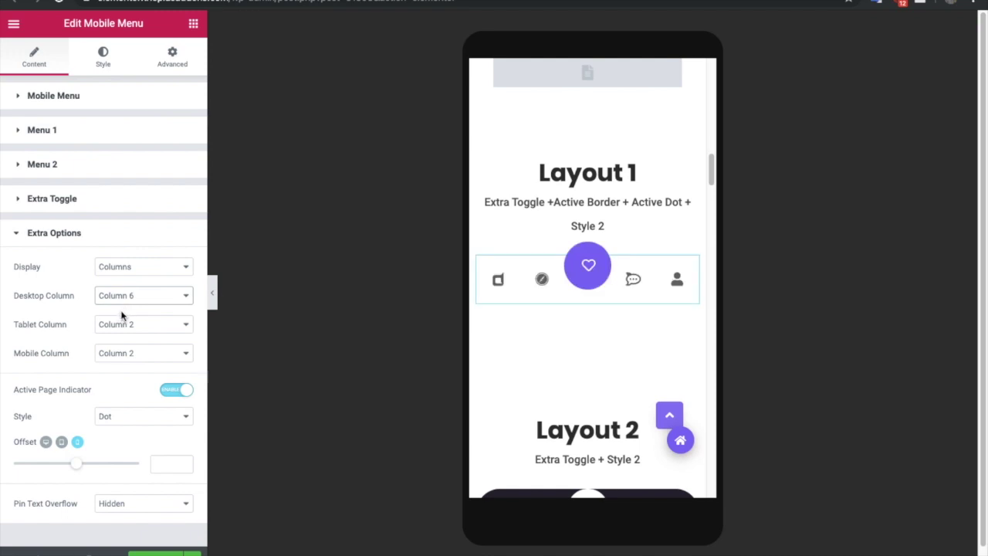
left_click(131, 301)
left_click(122, 329)
- Toggle the Active Page Indicator off and on, and set its style to Line
left_click(172, 392)
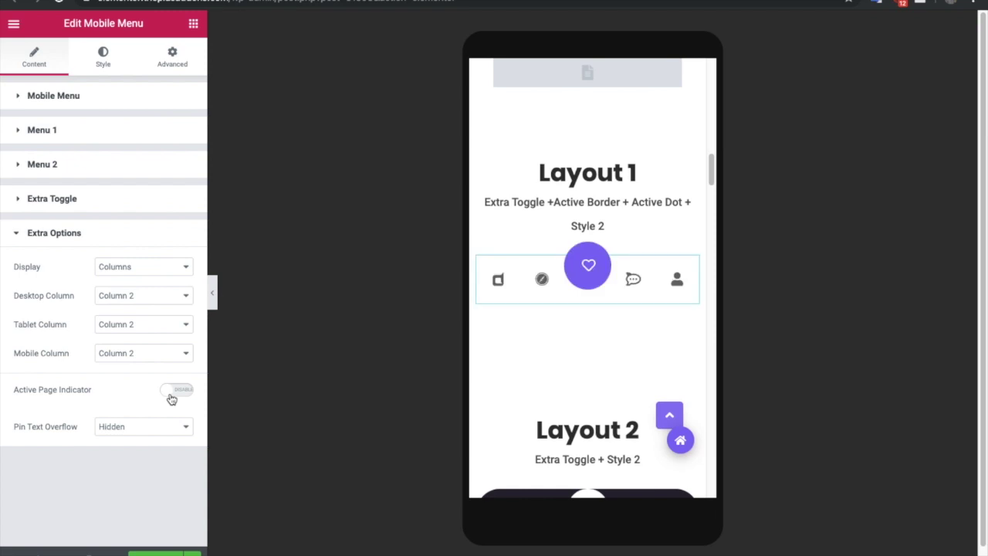
left_click(171, 395)
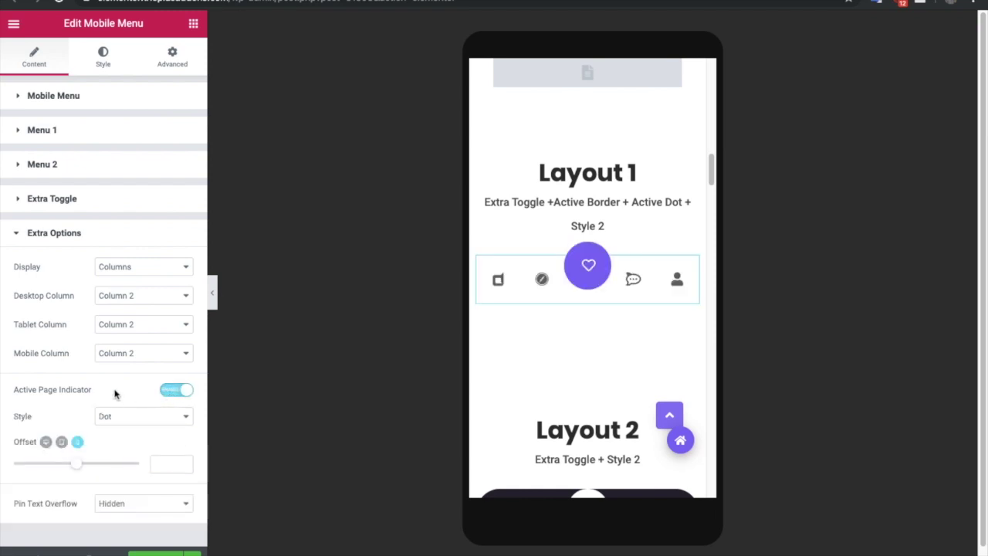
left_click(108, 422)
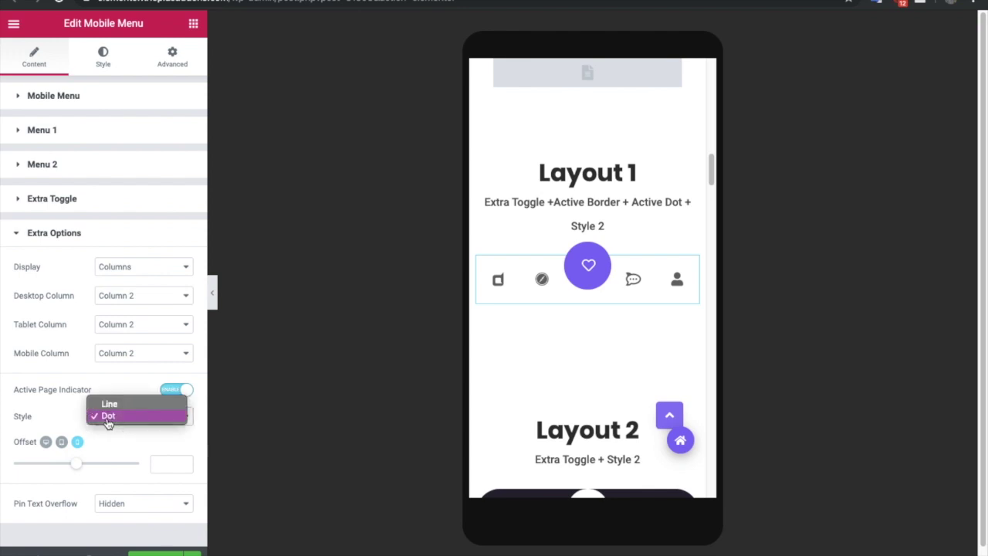
left_click(108, 406)
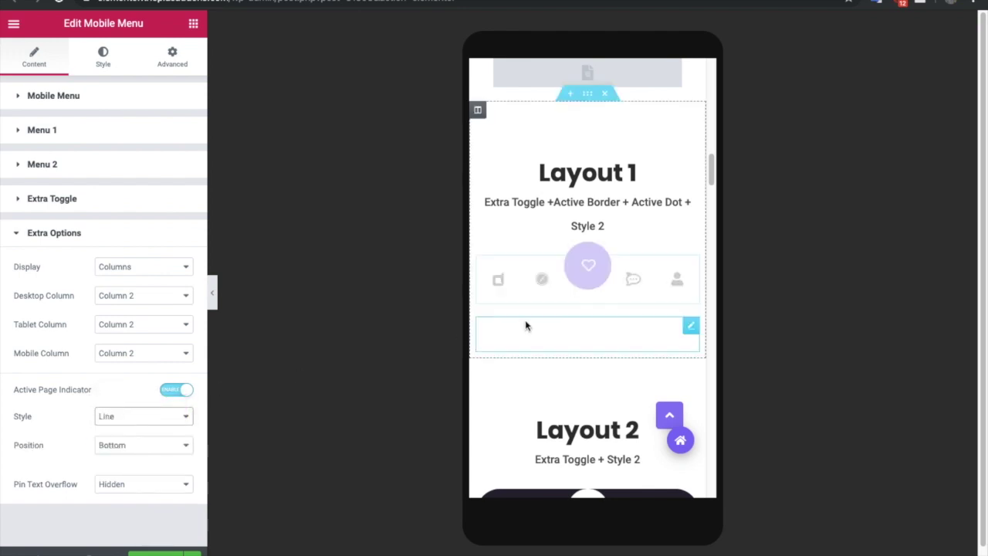
scroll(525, 319, "down", 7)
scroll(524, 320, "down", 10)
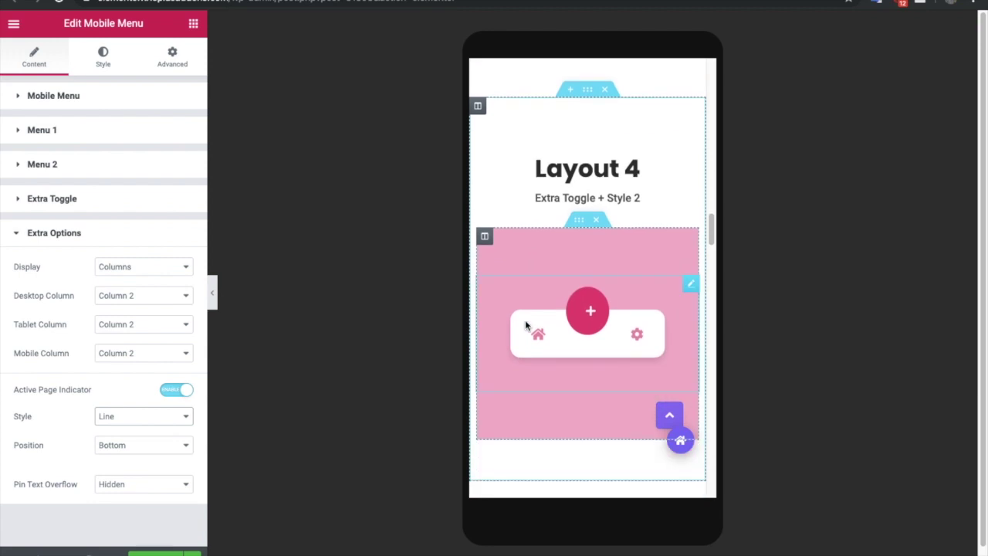
scroll(525, 319, "down", 10)
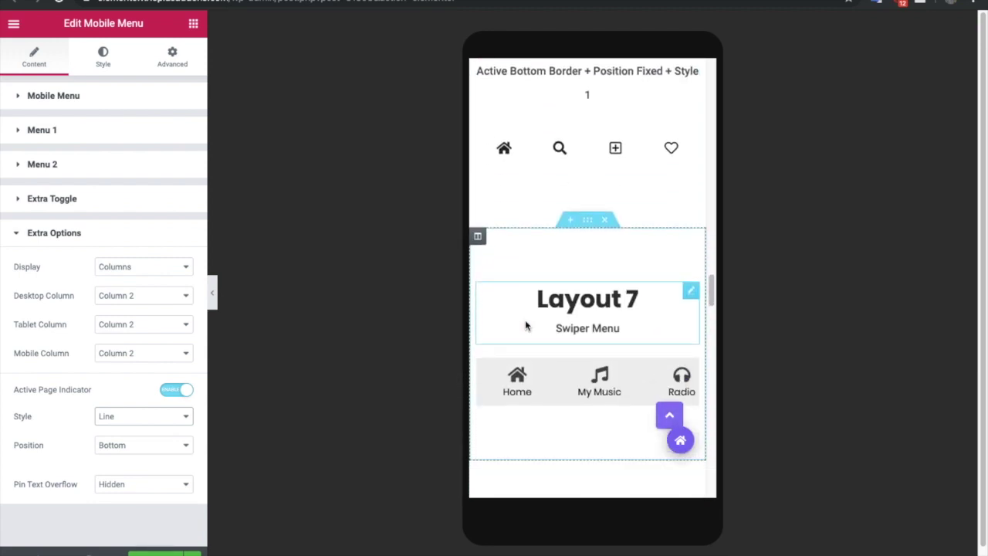
scroll(525, 319, "down", 3)
scroll(526, 321, "up", 8)
scroll(528, 323, "up", 1)
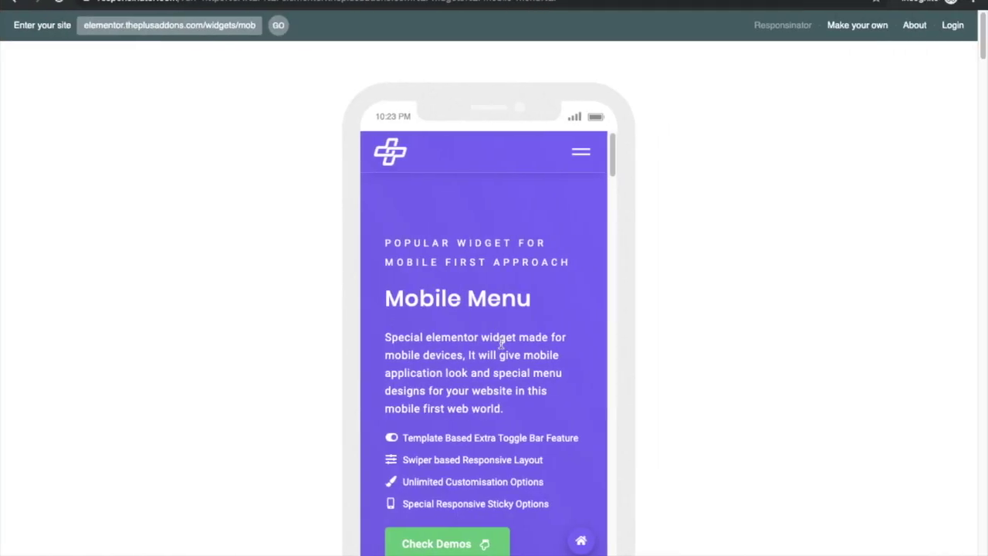
- Scroll the Responsinator phone preview of the demo page down past the Layout 1 and Layout 2 menus
scroll(528, 322, "down", 8)
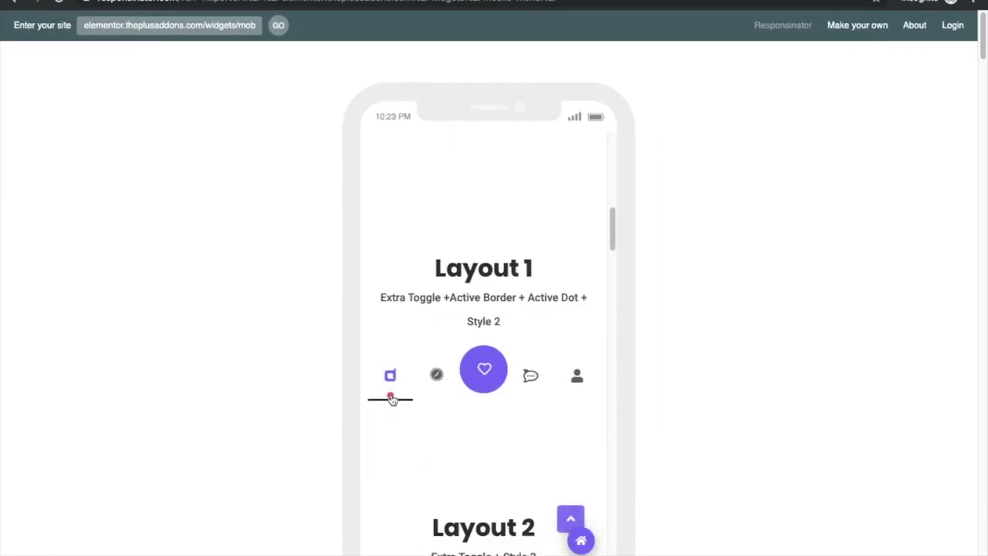
scroll(431, 400, "down", 5)
scroll(430, 409, "down", 1)
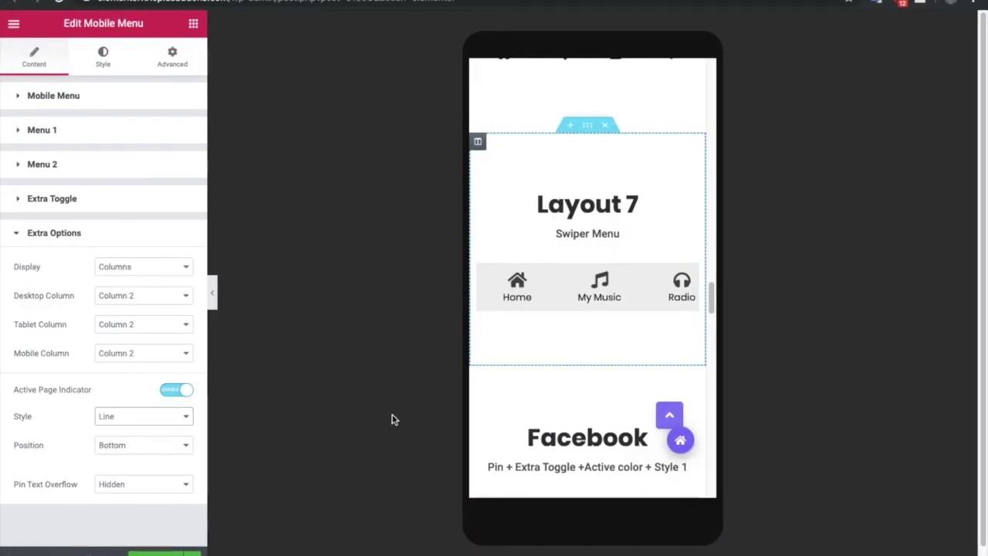
- Switch the mobile menu's active page indicator style back to Dot
left_click(108, 421)
left_click(120, 436)
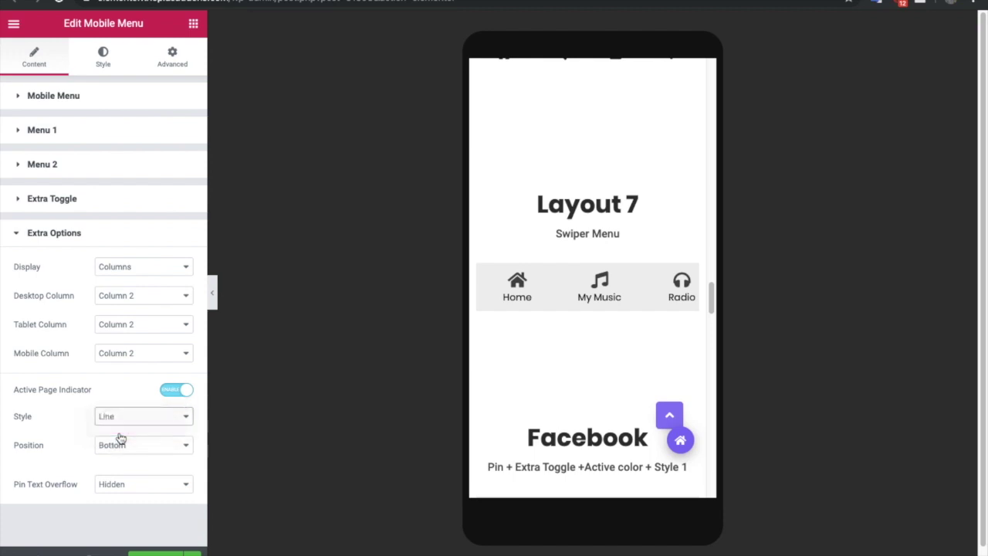
left_click(120, 421)
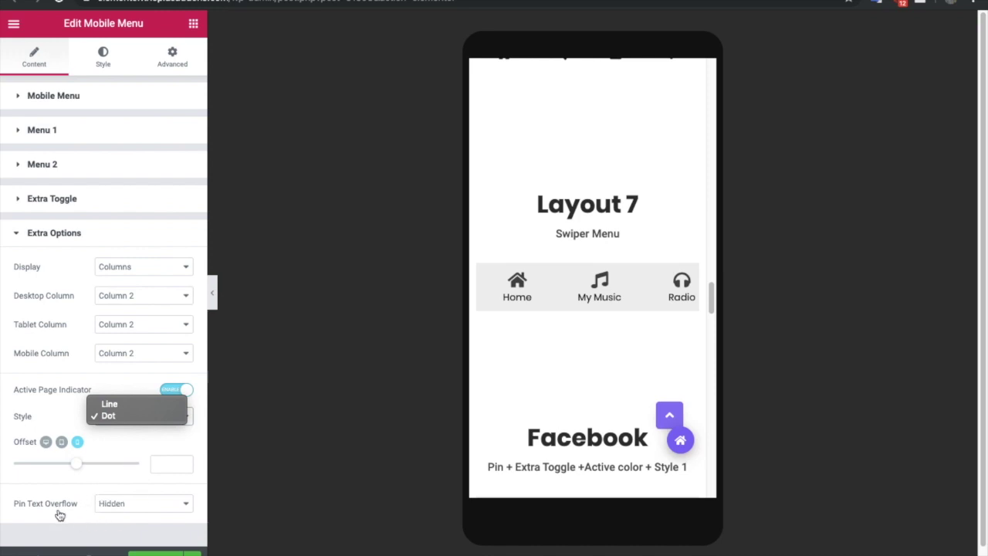
left_click(106, 506)
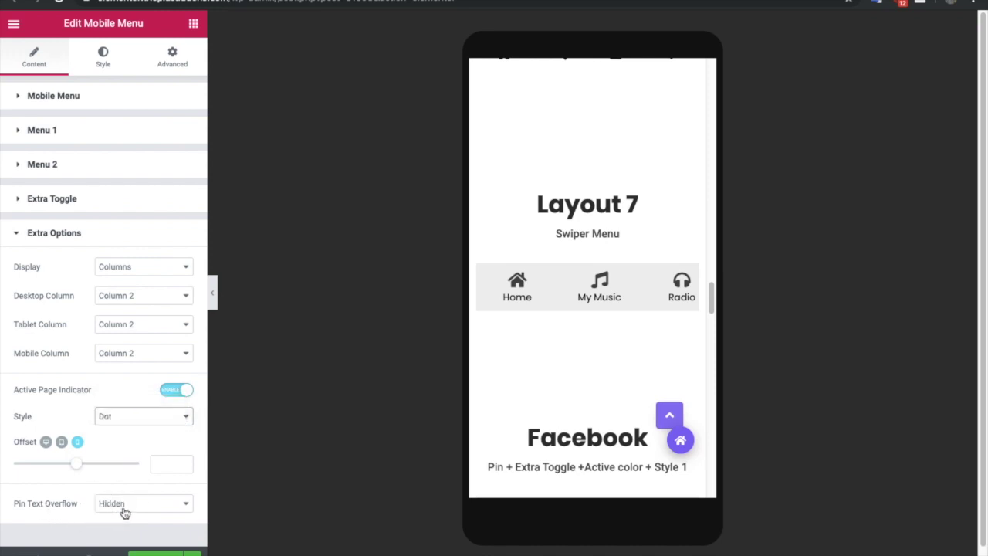
- Leave Pin Text Overflow on Hidden and move to the widget's Style settings
left_click(124, 510)
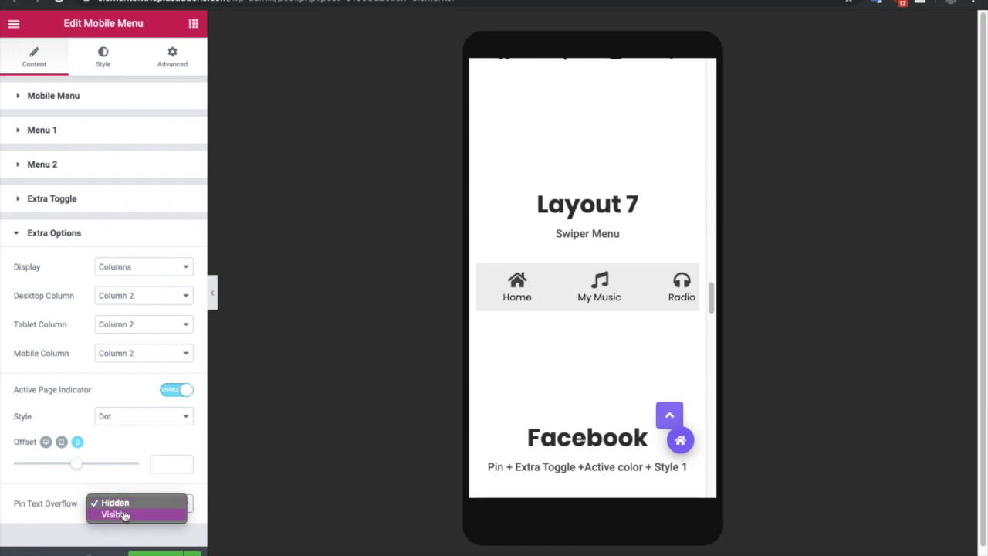
key("Escape")
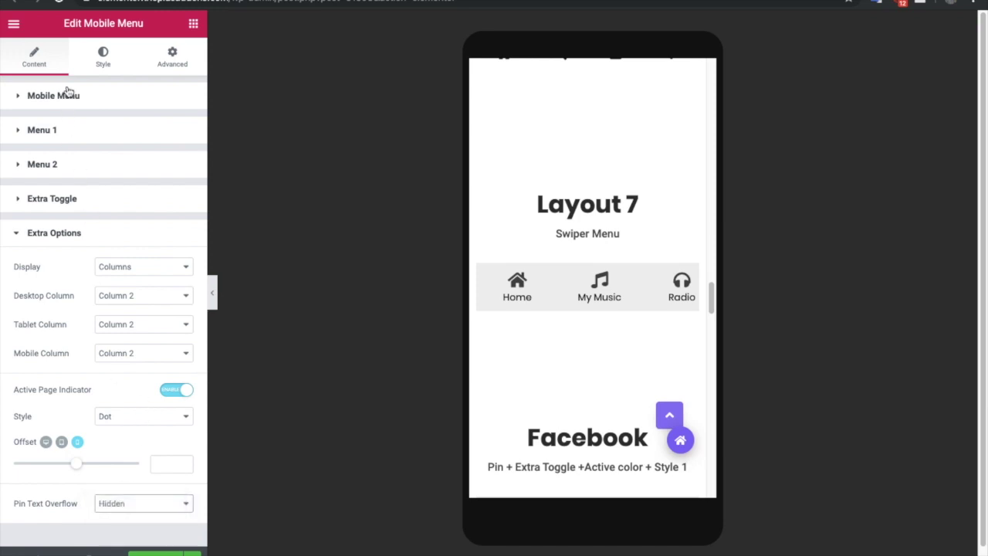
left_click(104, 61)
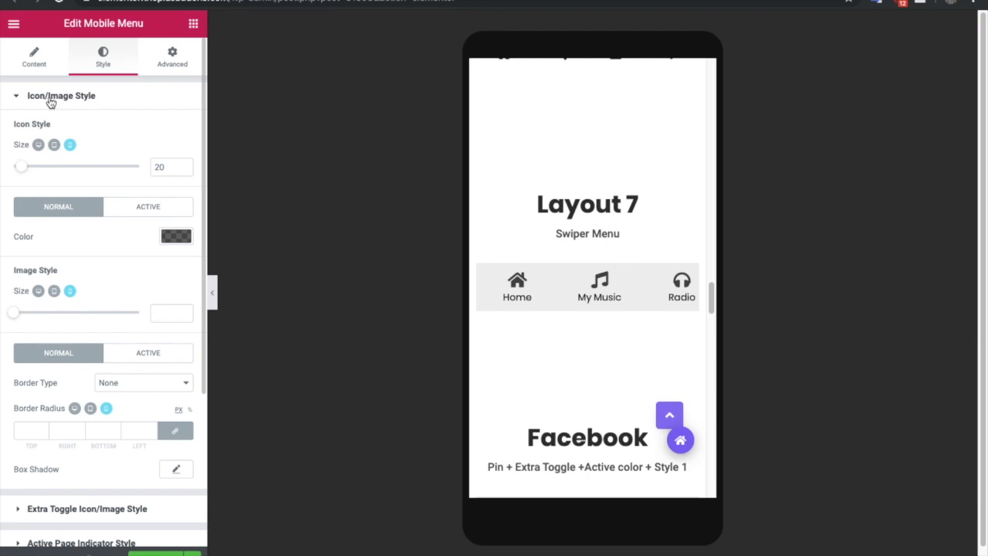
- Set the menu Icon Size to 26
left_click_drag(24, 168, 30, 167)
scroll(583, 236, "up", 4)
scroll(584, 236, "up", 12)
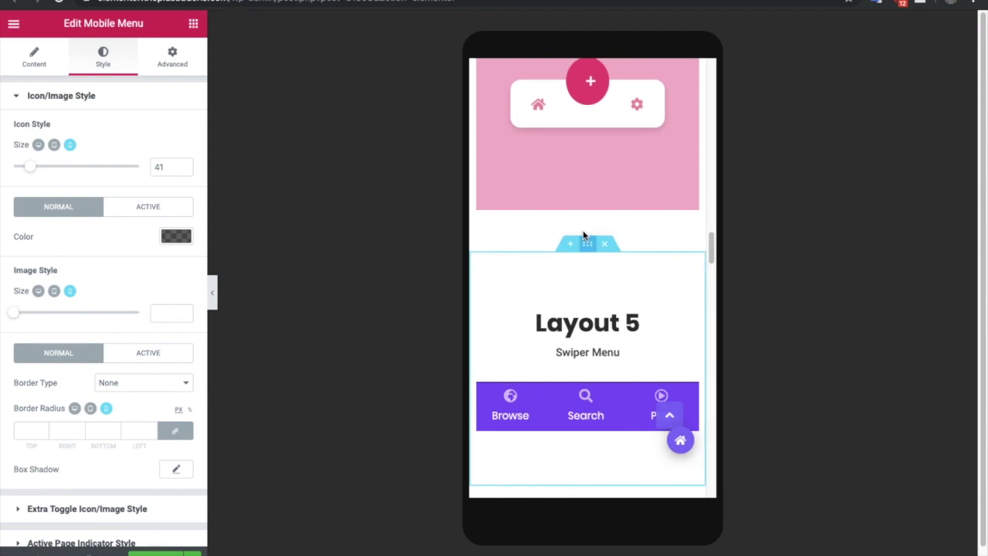
scroll(583, 235, "up", 3)
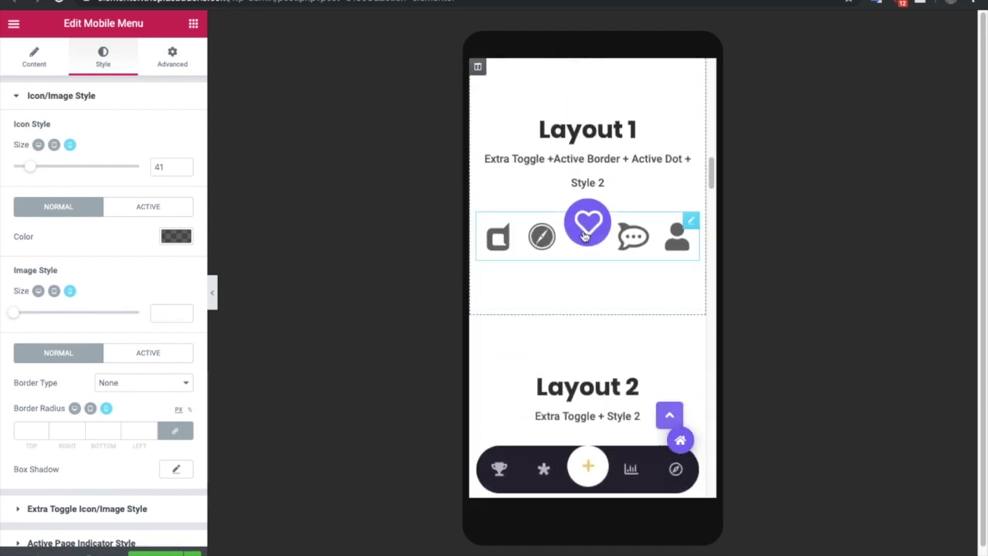
left_click(29, 170)
left_click_drag(29, 169, 23, 167)
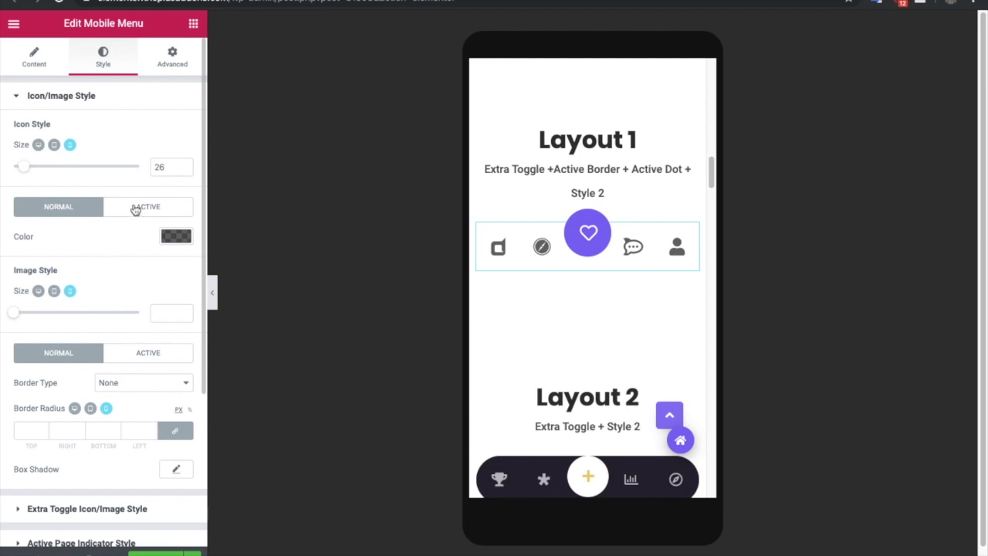
- Give the icon images a Solid border, width 1 on all sides, in dark grey
scroll(99, 292, "down", 2)
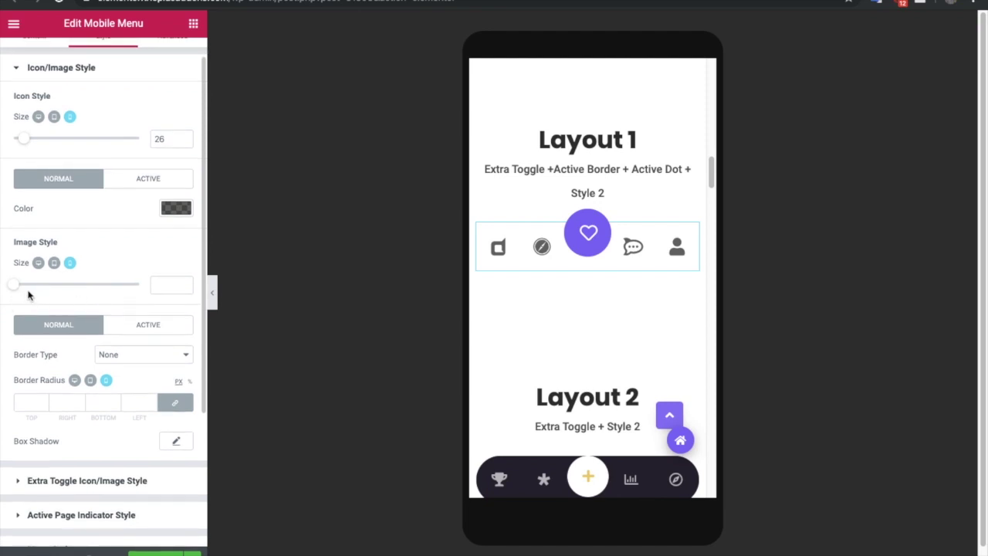
scroll(88, 349, "down", 5)
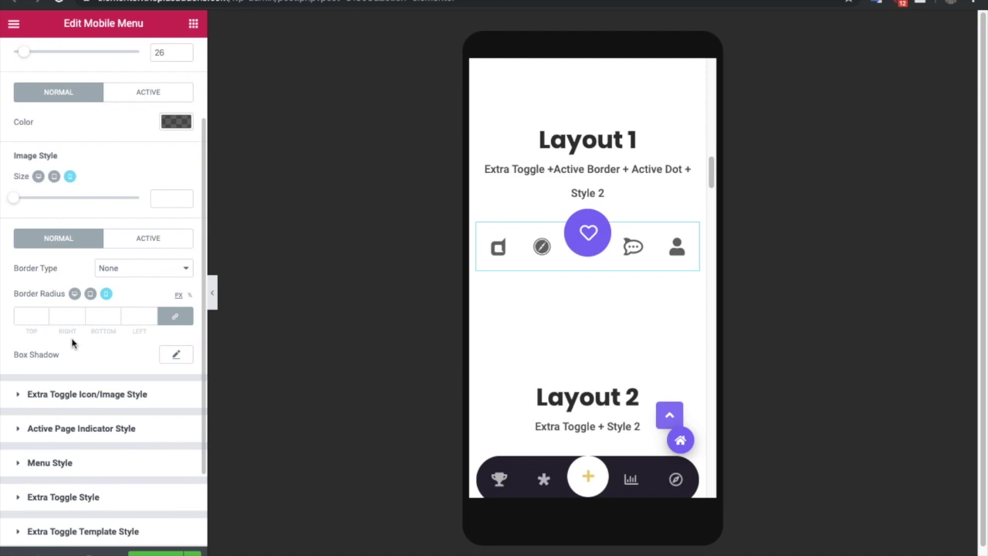
left_click(121, 269)
left_click(120, 279)
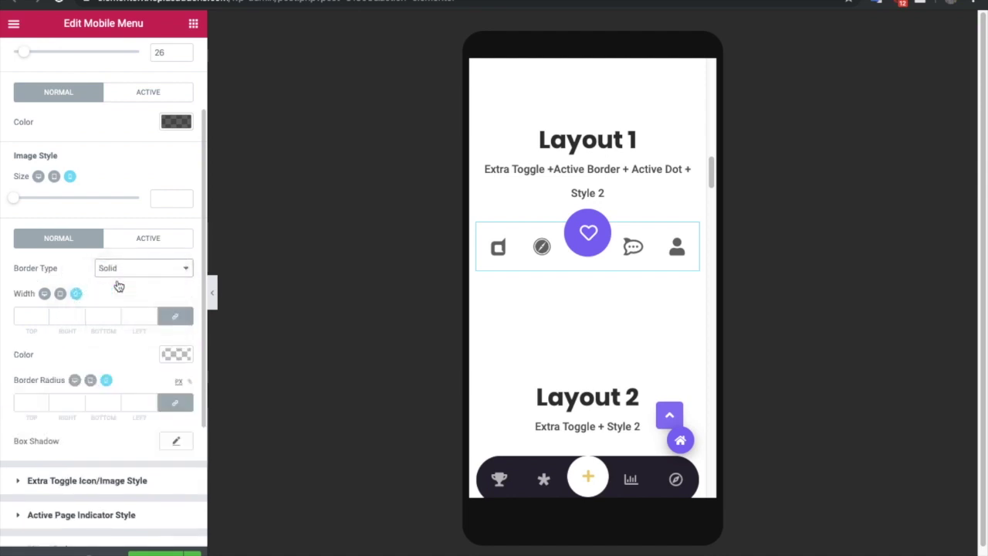
left_click(16, 319)
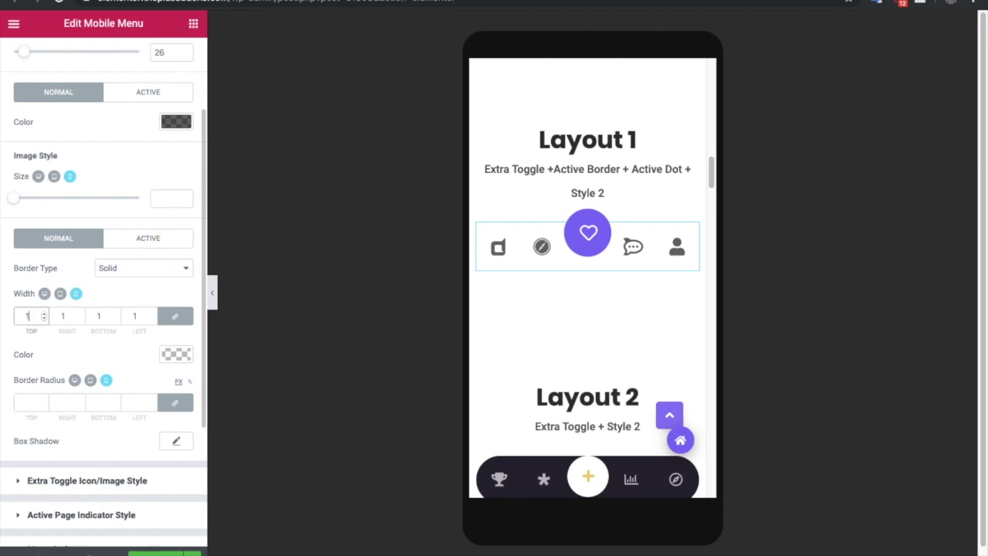
left_click(27, 402)
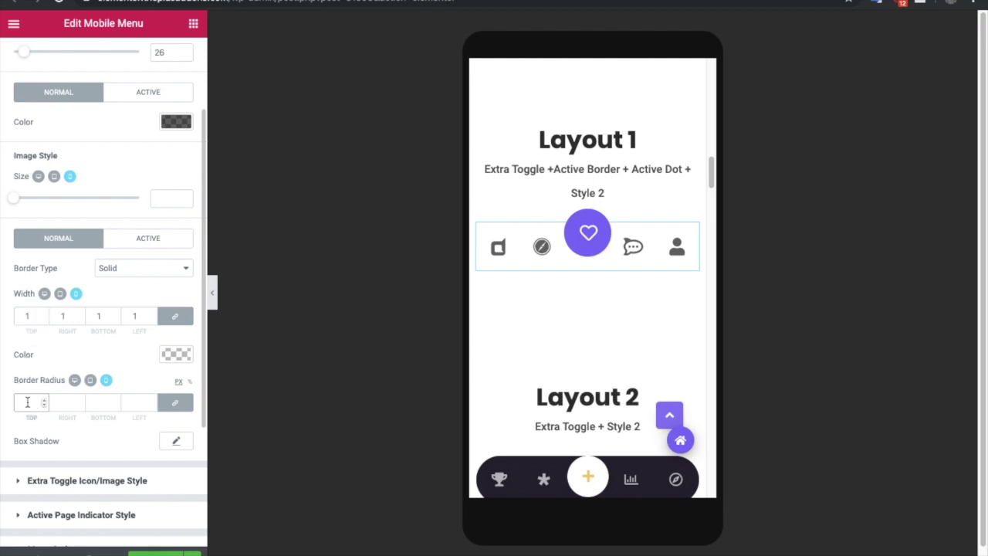
left_click(176, 353)
left_click(90, 430)
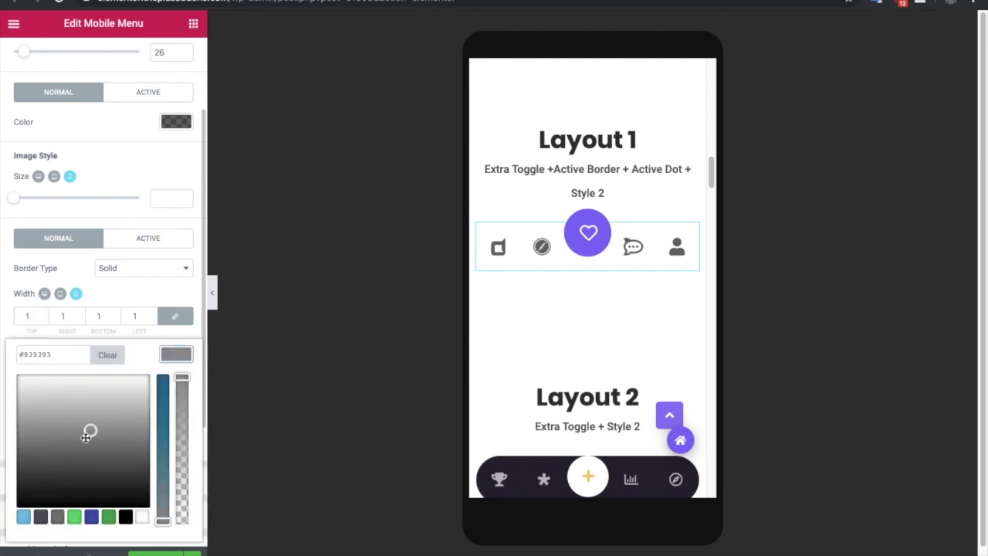
left_click(58, 456)
left_click(170, 353)
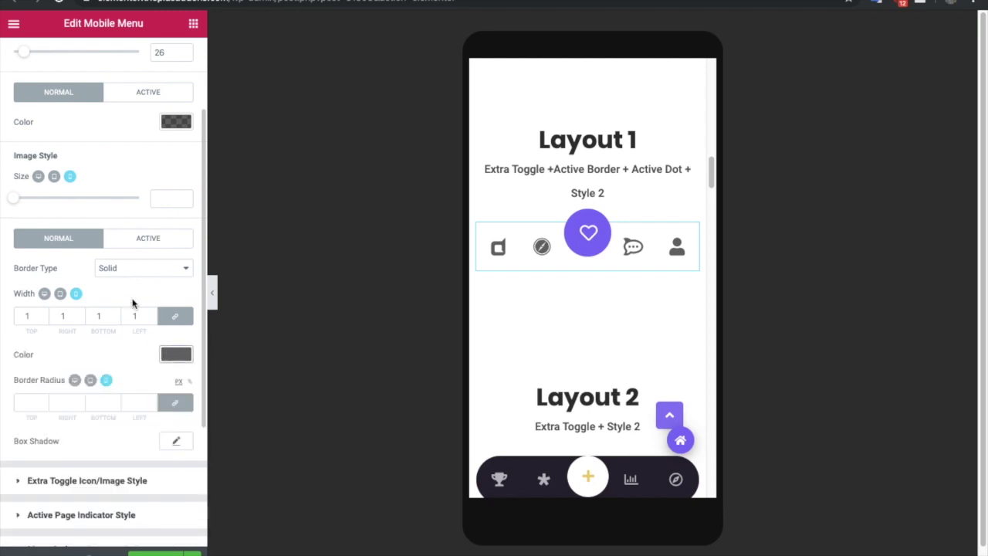
- Review the active-state border, border radius and box shadow for icon images without changes
scroll(119, 324, "down", 1)
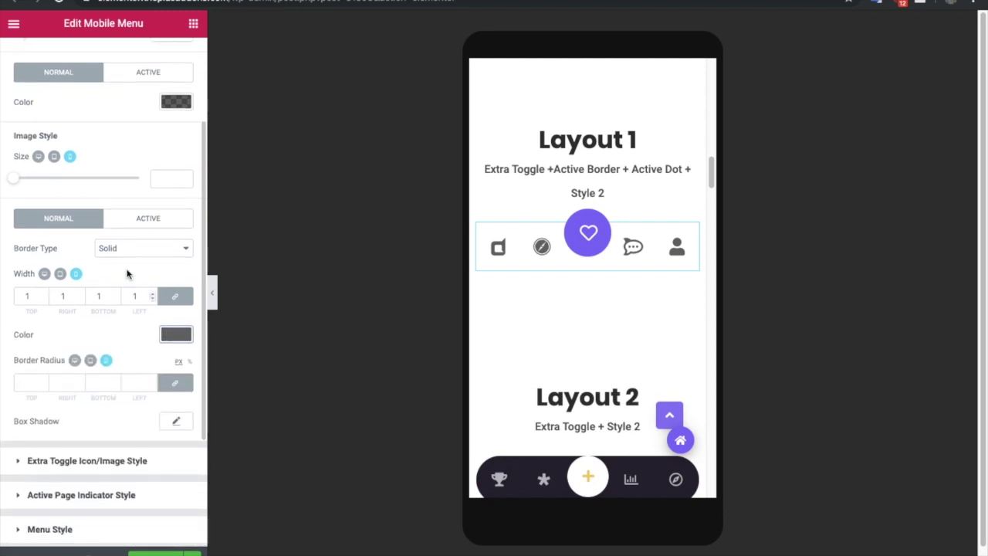
left_click(134, 222)
left_click(51, 223)
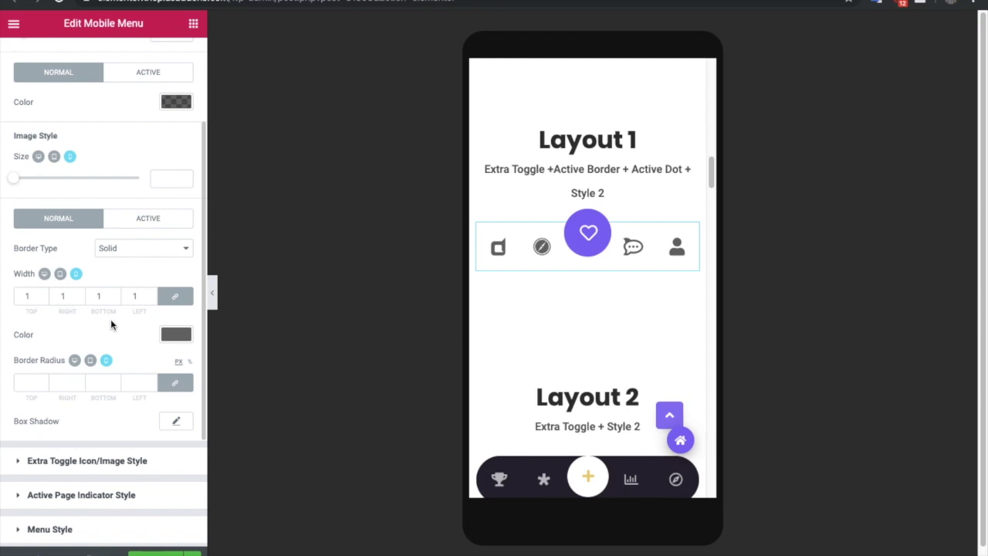
scroll(110, 325, "down", 1)
left_click(28, 356)
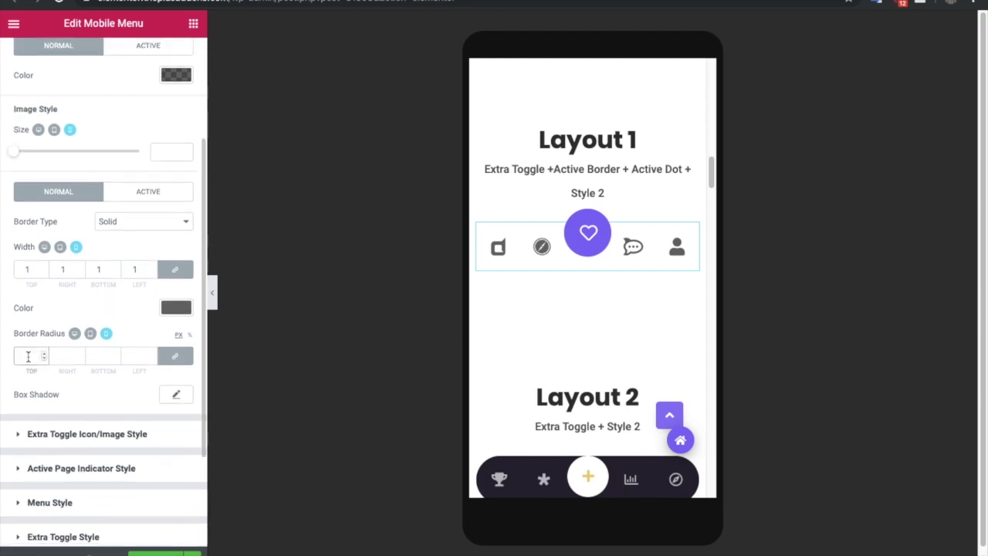
left_click(174, 395)
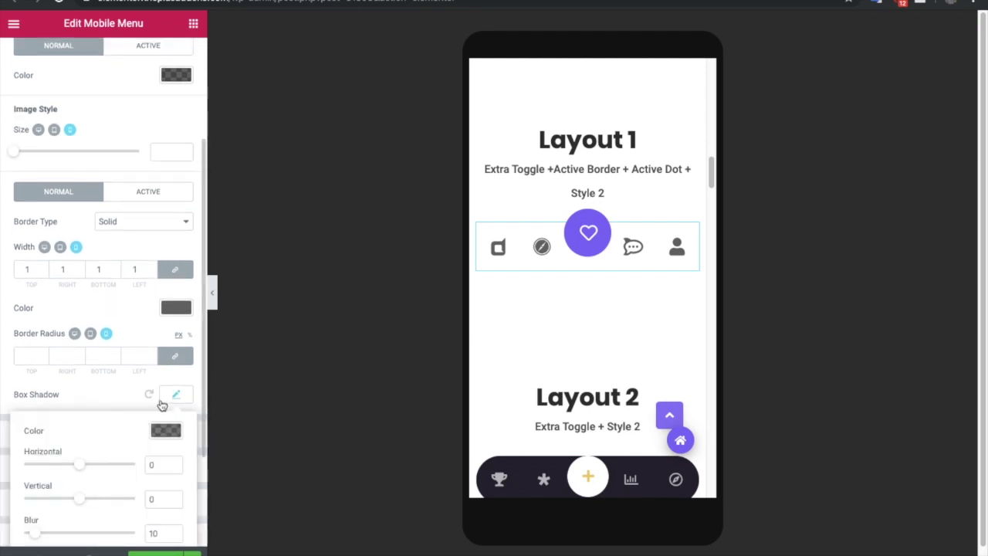
left_click(173, 396)
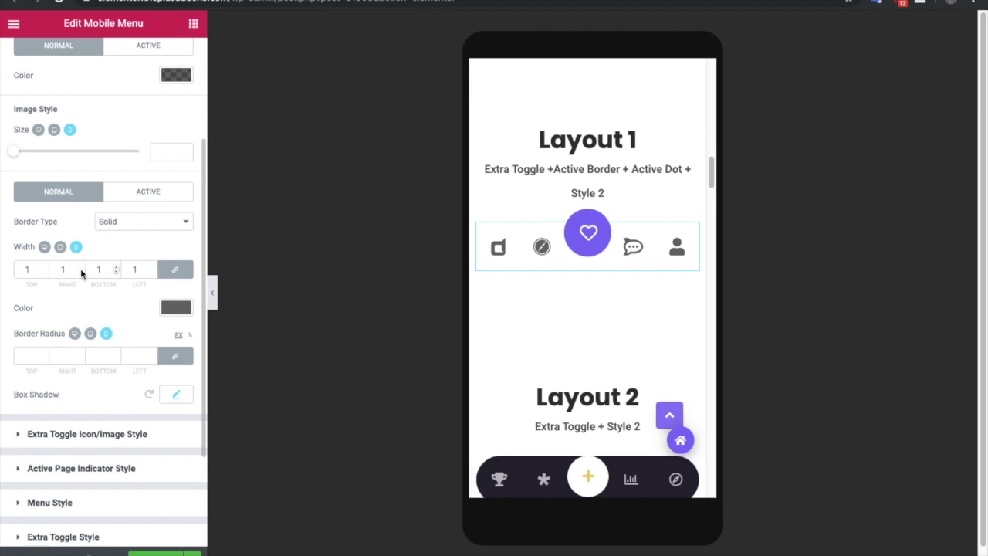
left_click(77, 431)
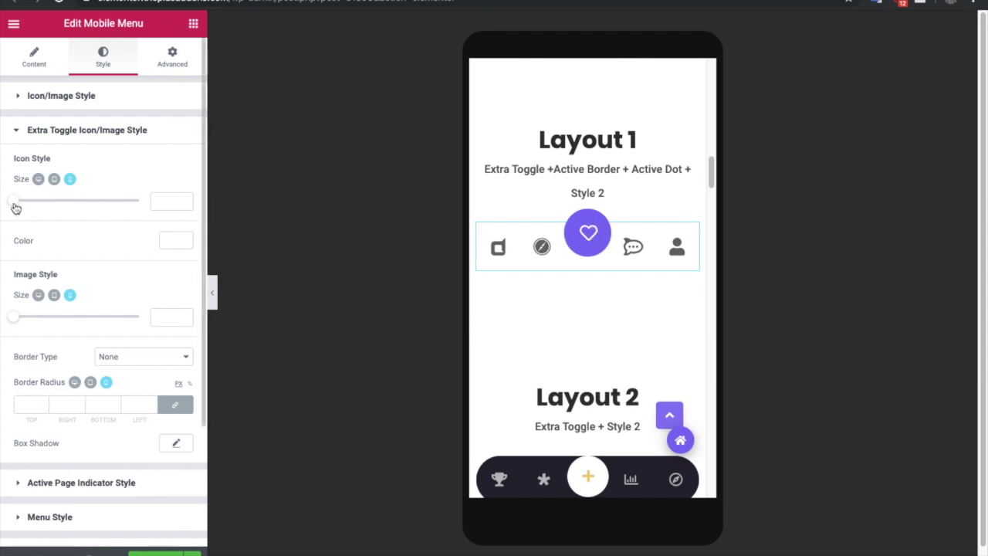
- Set the extra toggle icon size to 29, keeping its border type None
left_click_drag(16, 208, 27, 207)
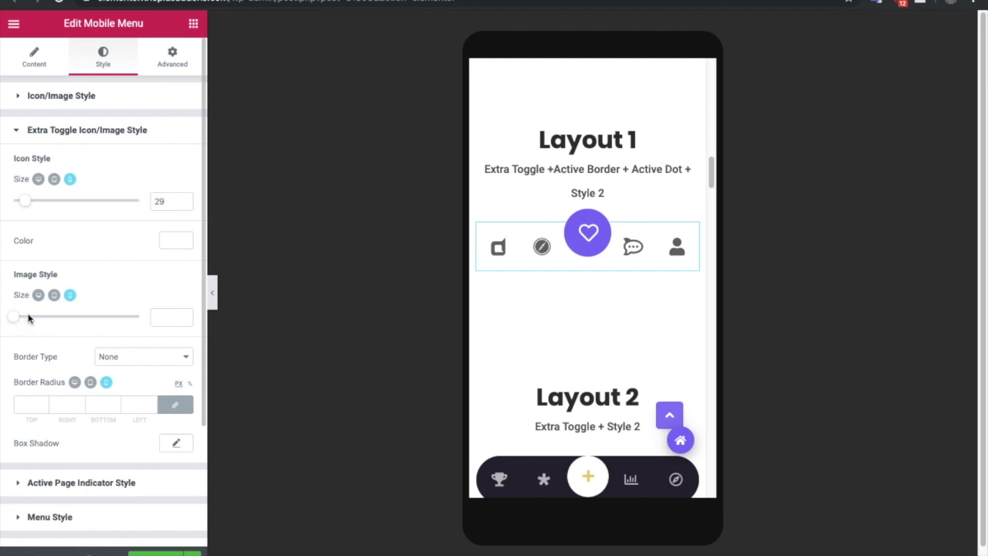
left_click(102, 360)
left_click(102, 357)
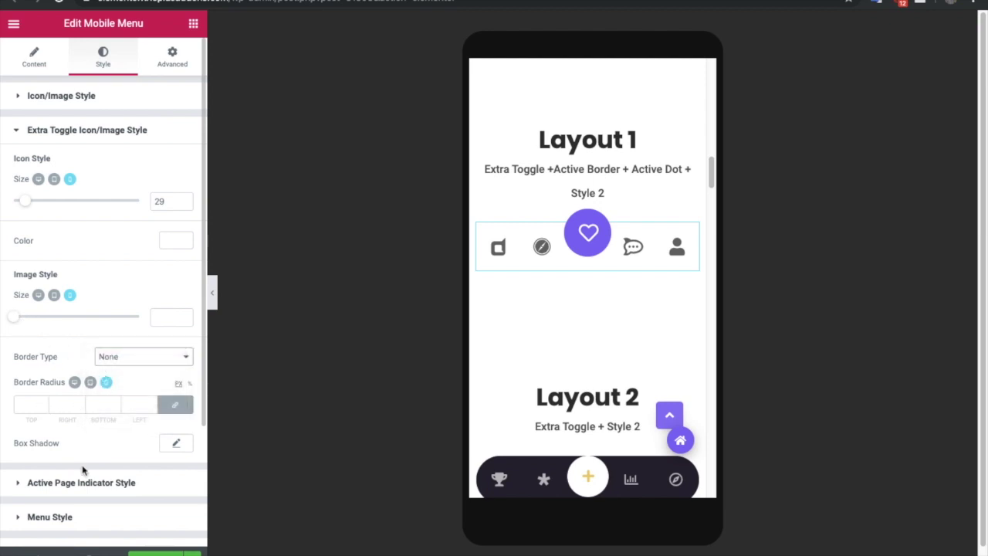
- Give the toggle icon an Inset box shadow with vertical 16, blur 25 and spread 15
left_click(176, 443)
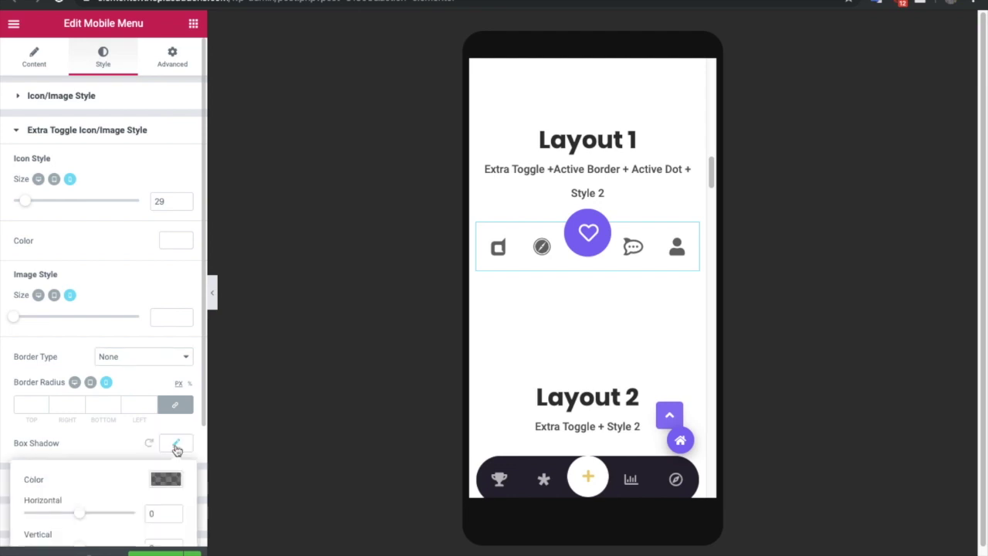
scroll(91, 390, "down", 2)
scroll(91, 390, "down", 1)
left_click_drag(80, 409, 87, 404)
left_click_drag(34, 440, 88, 473)
left_click(106, 506)
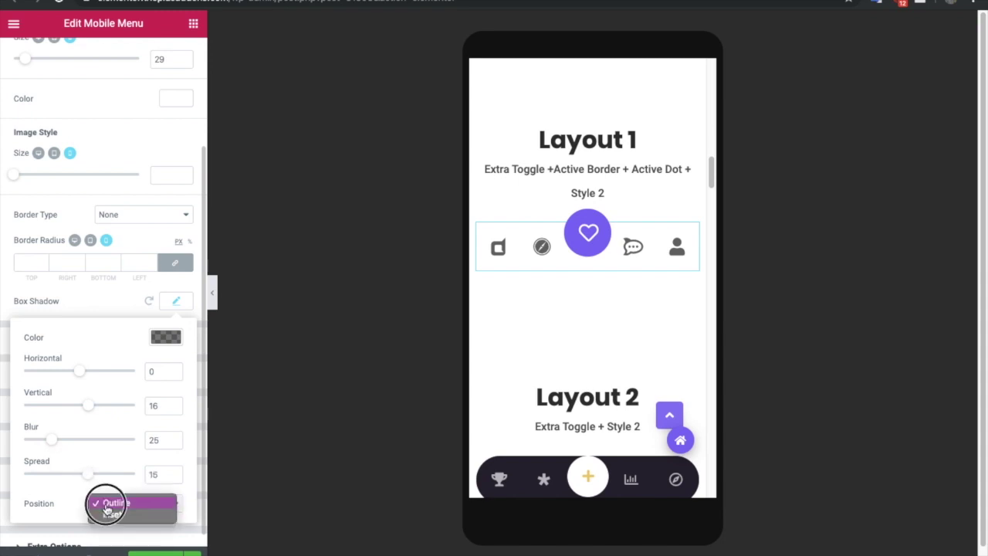
left_click(106, 517)
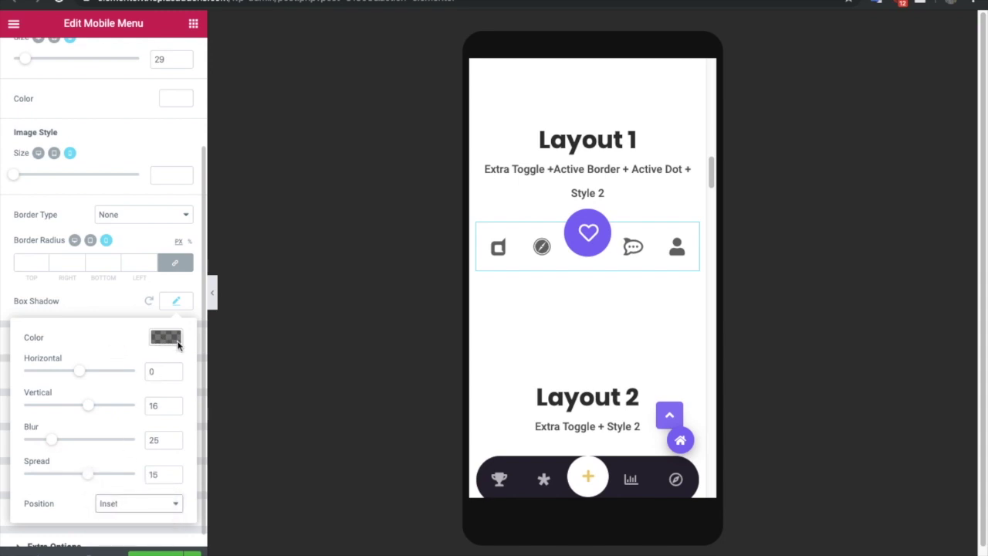
left_click(171, 340)
left_click(167, 335)
left_click(175, 305)
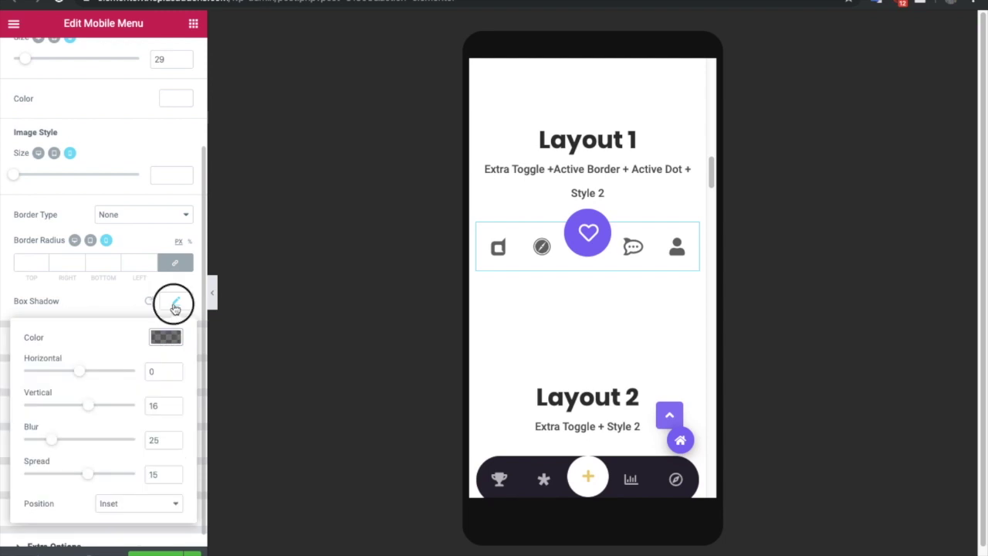
left_click(509, 225)
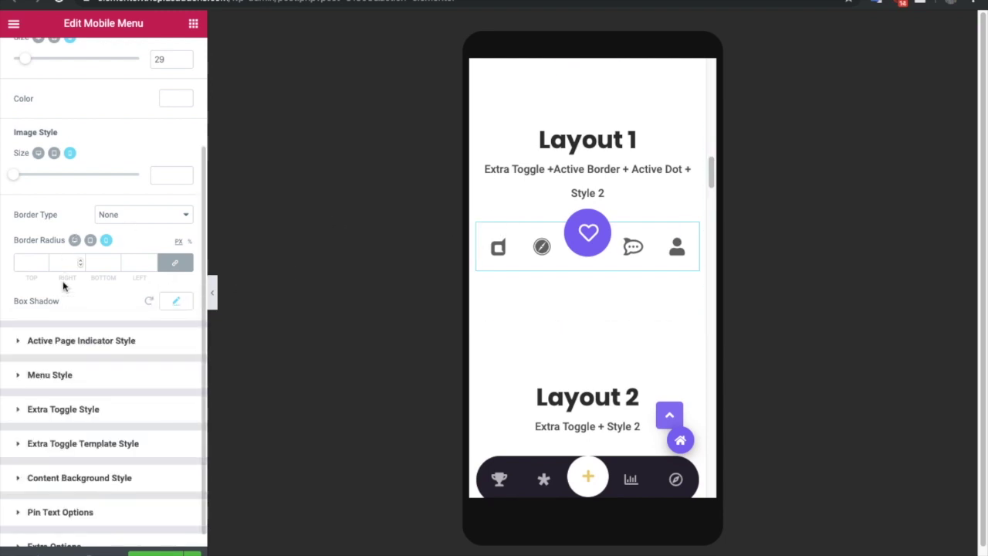
left_click(87, 339)
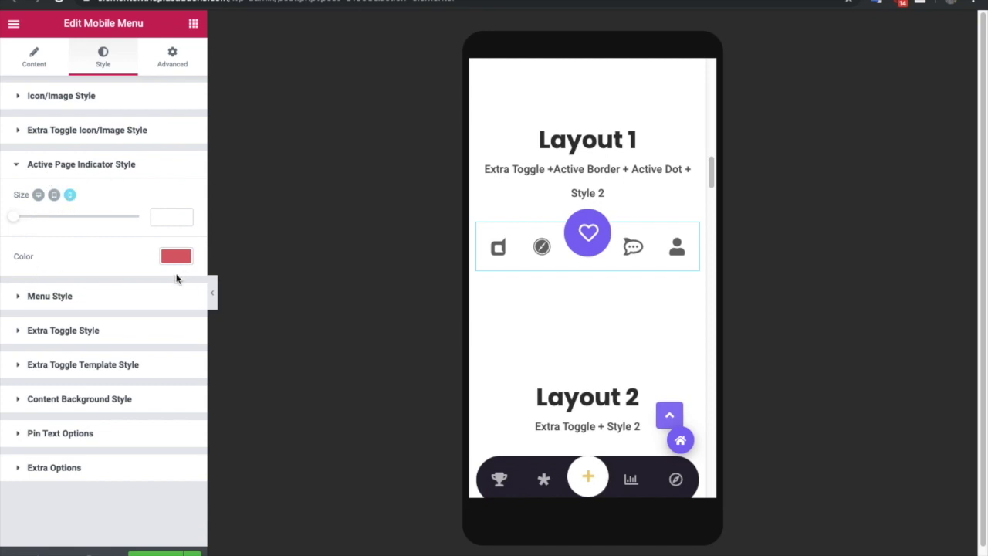
left_click(101, 304)
scroll(81, 310, "down", 1)
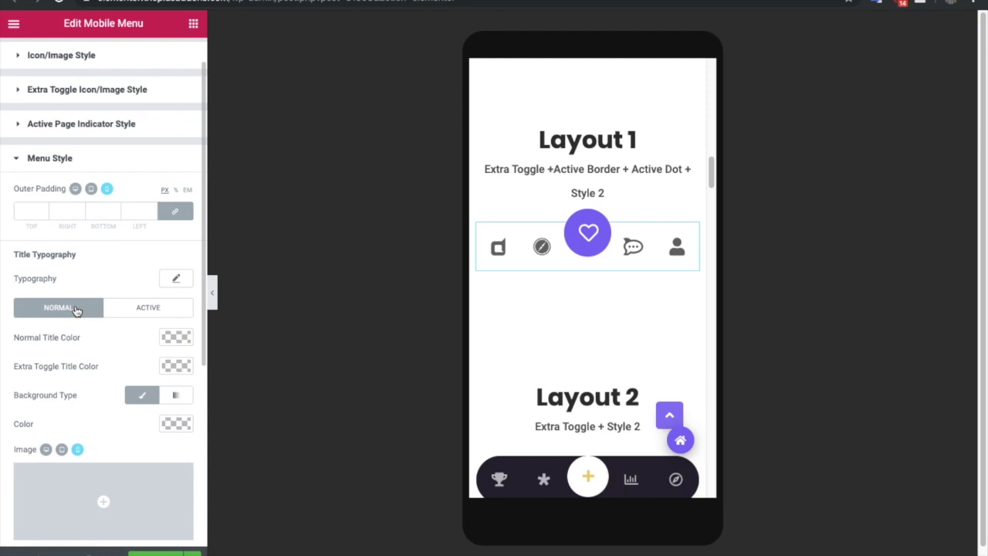
left_click(29, 208)
type("10")
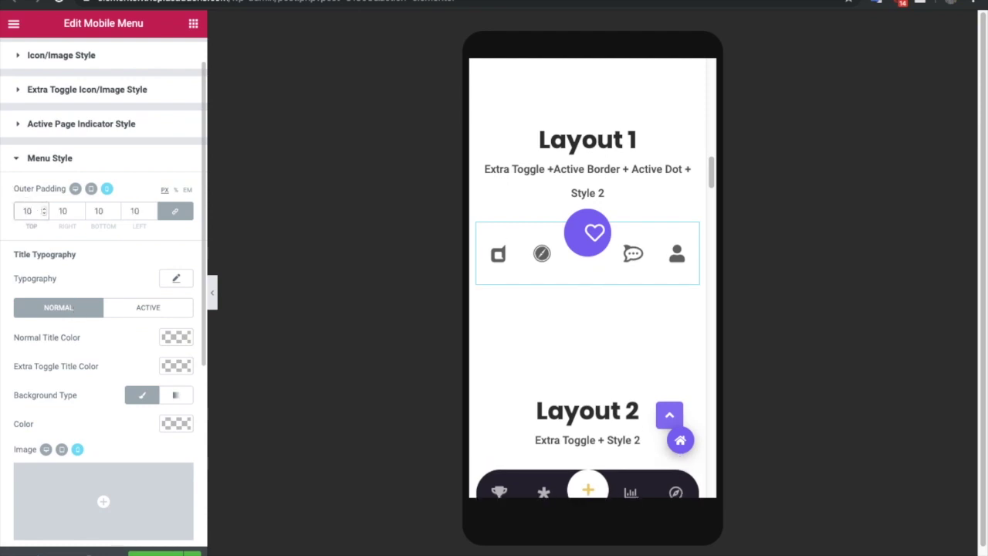
key("BackSpace")
key("BackSpace")
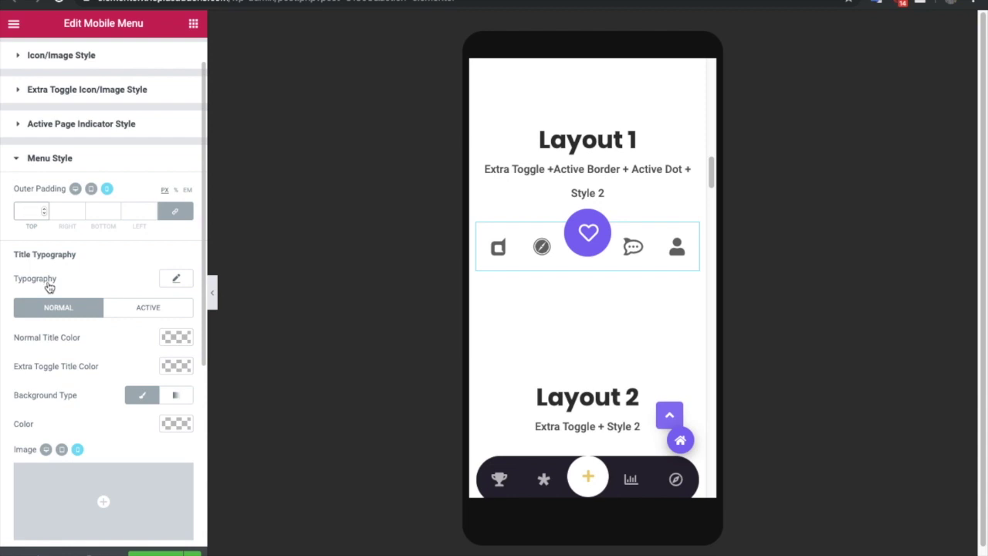
scroll(51, 287, "down", 1)
scroll(86, 286, "down", 2)
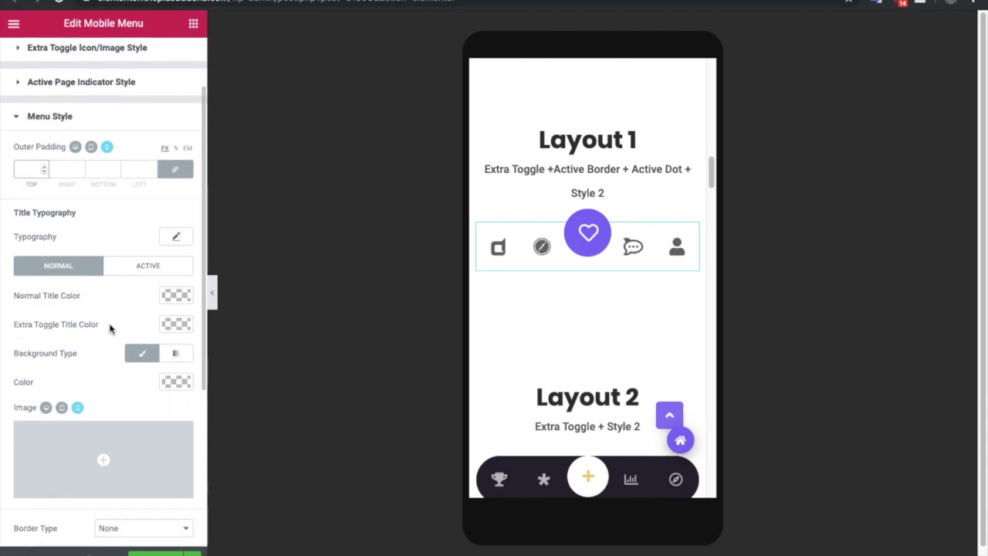
scroll(68, 323, "down", 1)
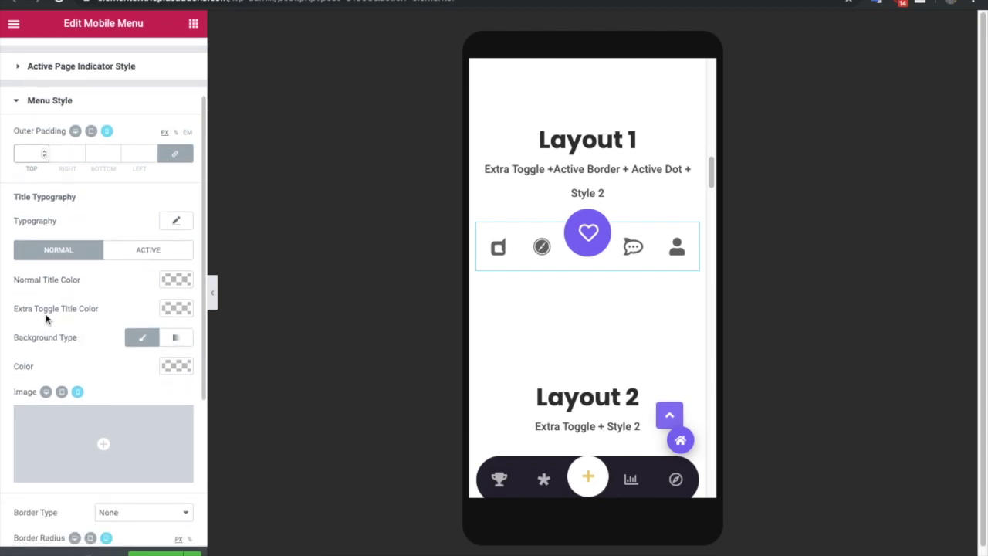
scroll(38, 342, "down", 2)
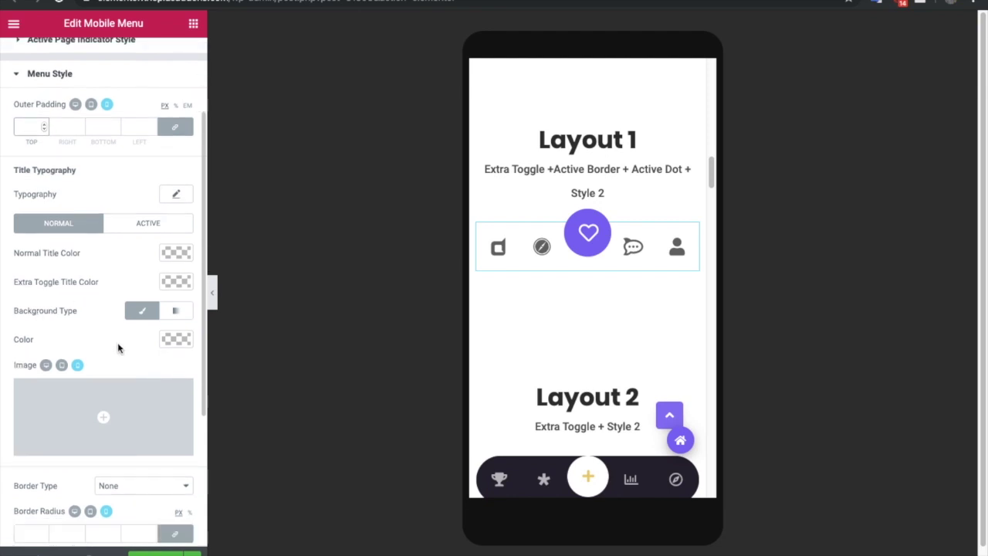
scroll(39, 366, "down", 5)
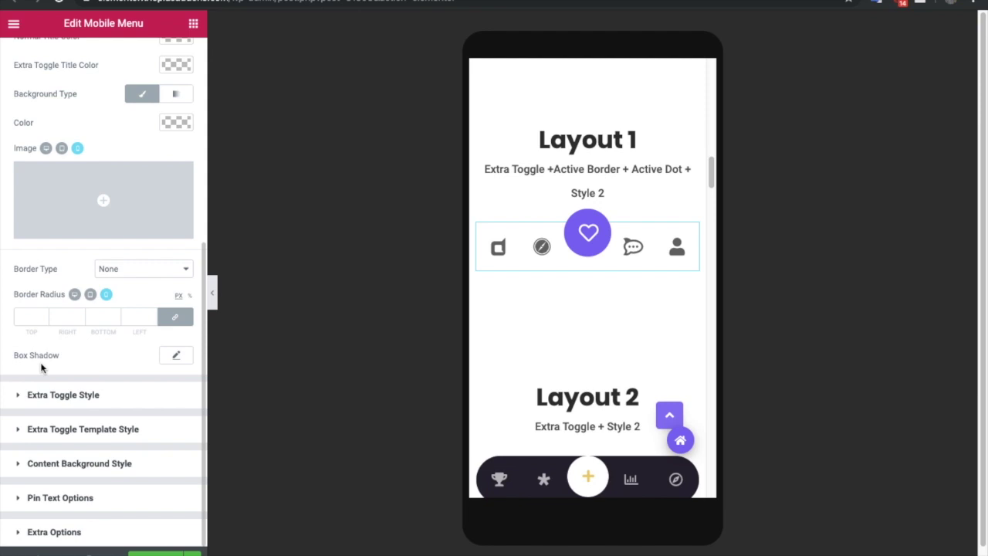
scroll(31, 362, "up", 5)
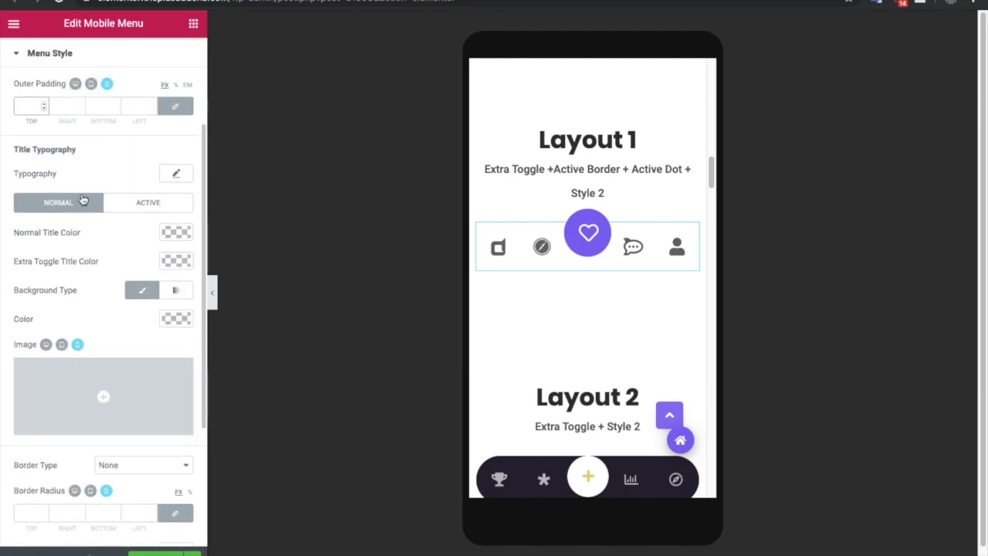
left_click(133, 207)
left_click(80, 206)
scroll(110, 340, "down", 5)
left_click(89, 394)
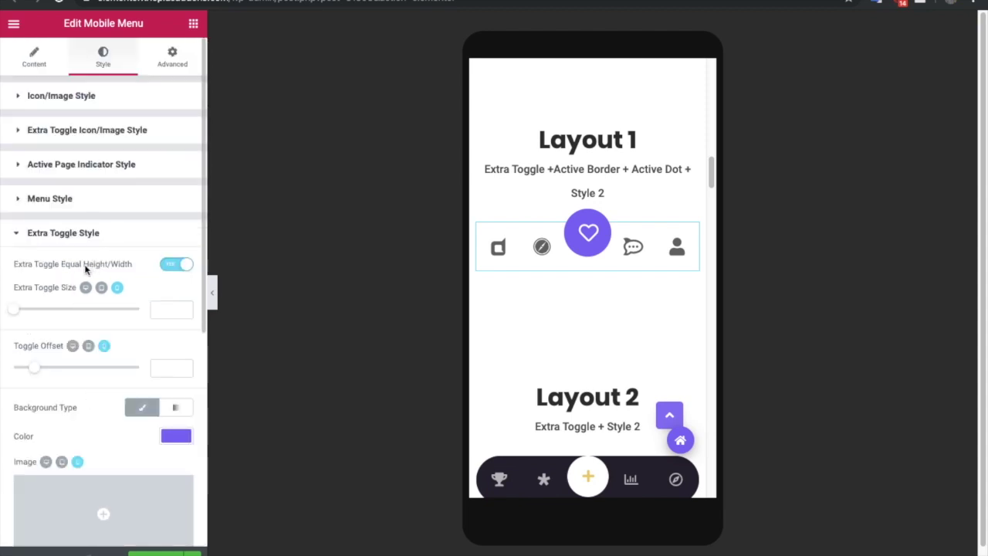
- Toggle Extra Toggle Equal Height/Width off and on twice, leaving it on
left_click(176, 265)
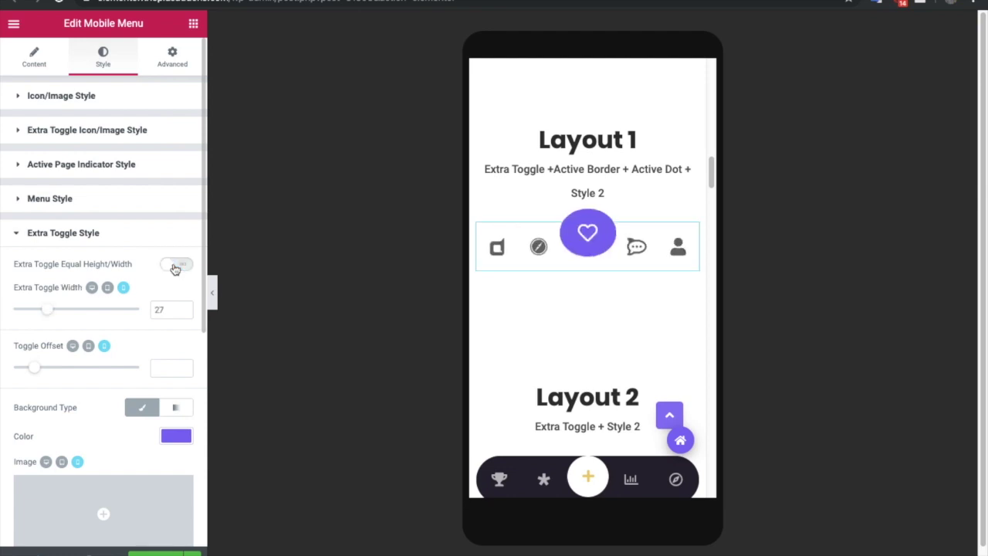
left_click(176, 265)
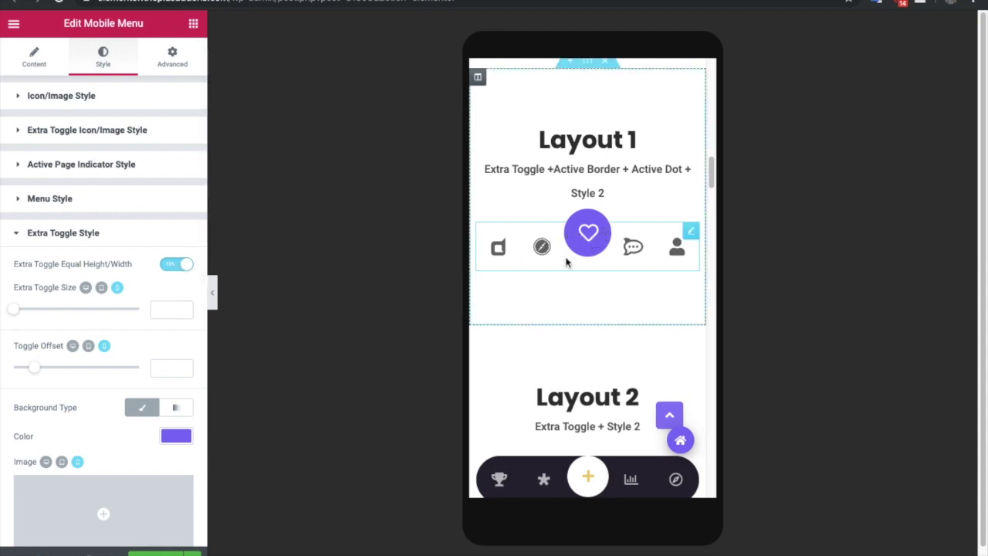
left_click(177, 267)
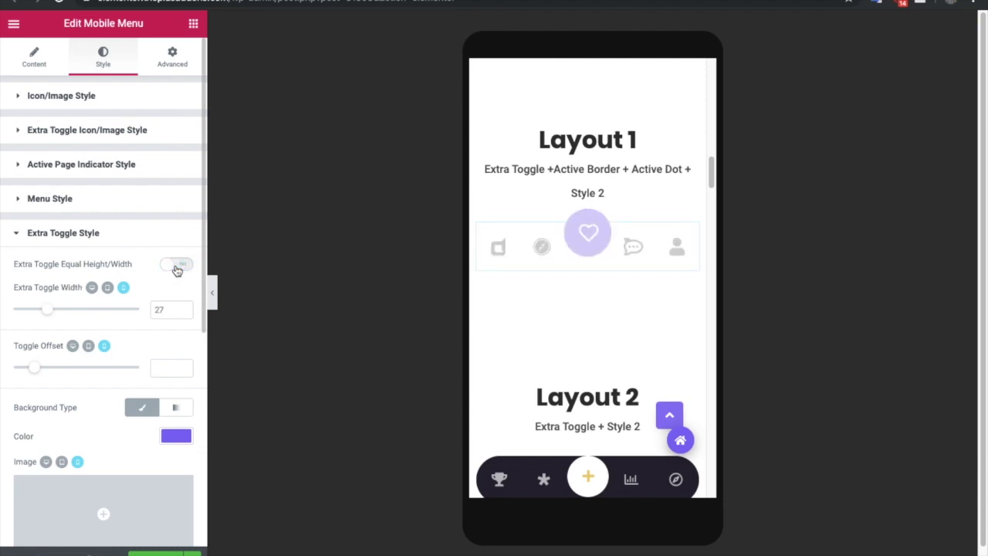
left_click(177, 267)
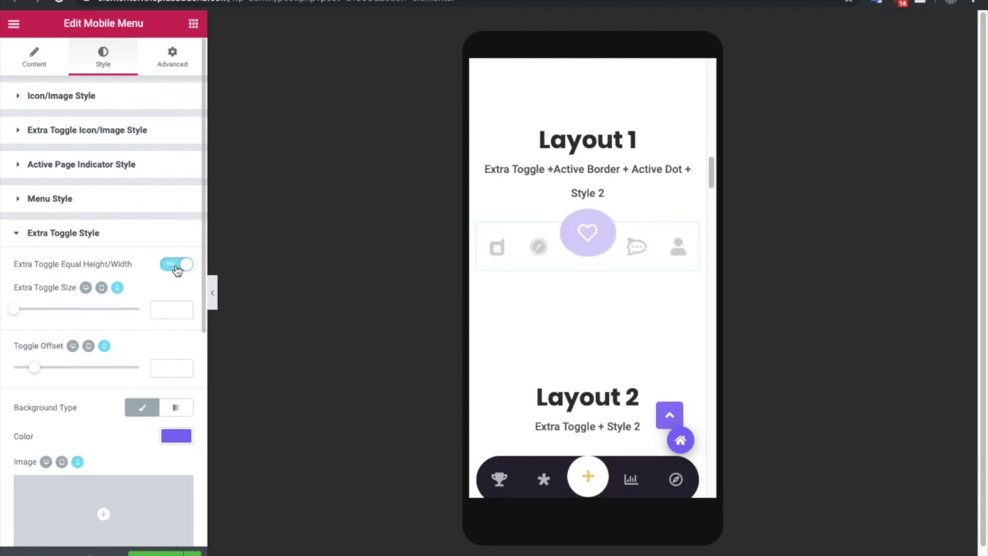
scroll(603, 297, "down", 12)
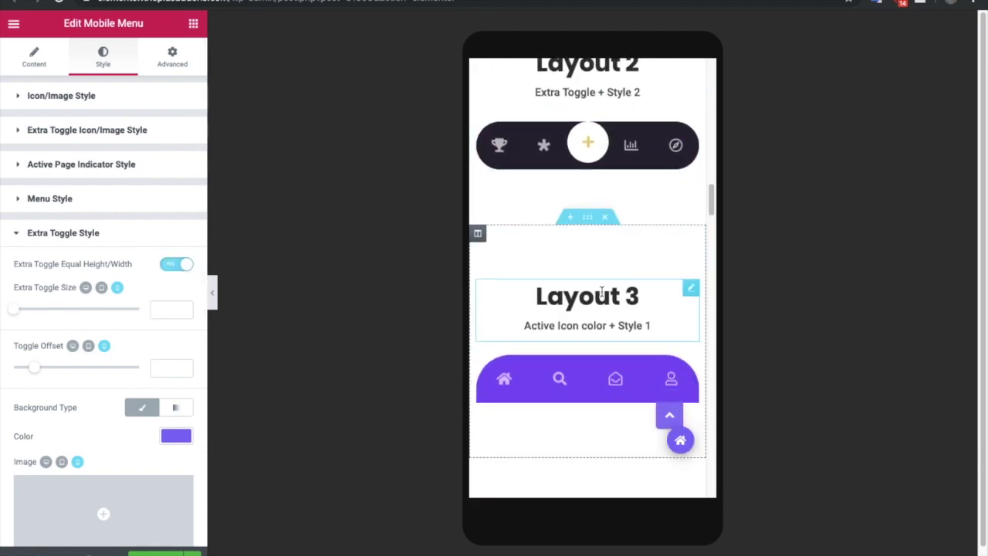
scroll(603, 297, "down", 14)
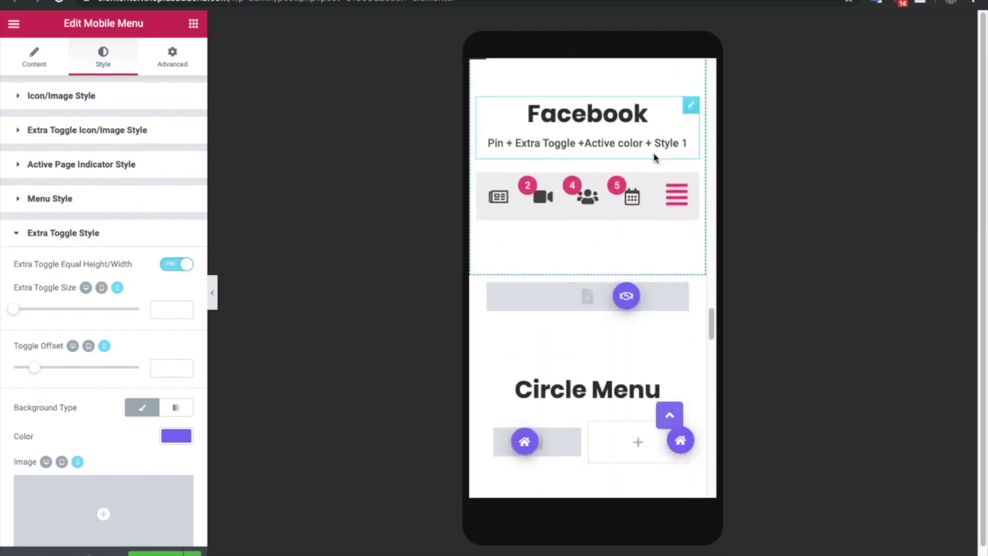
left_click(692, 185)
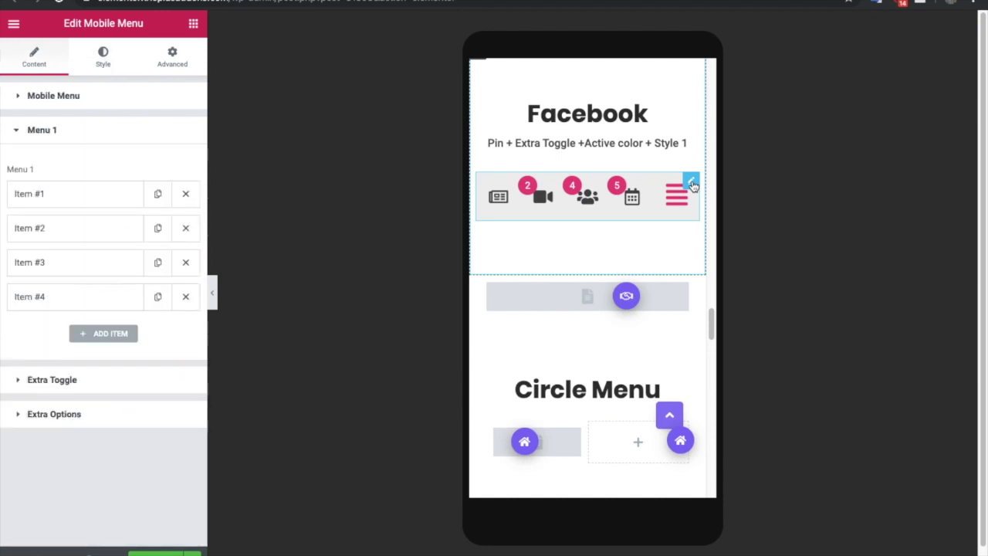
left_click(111, 58)
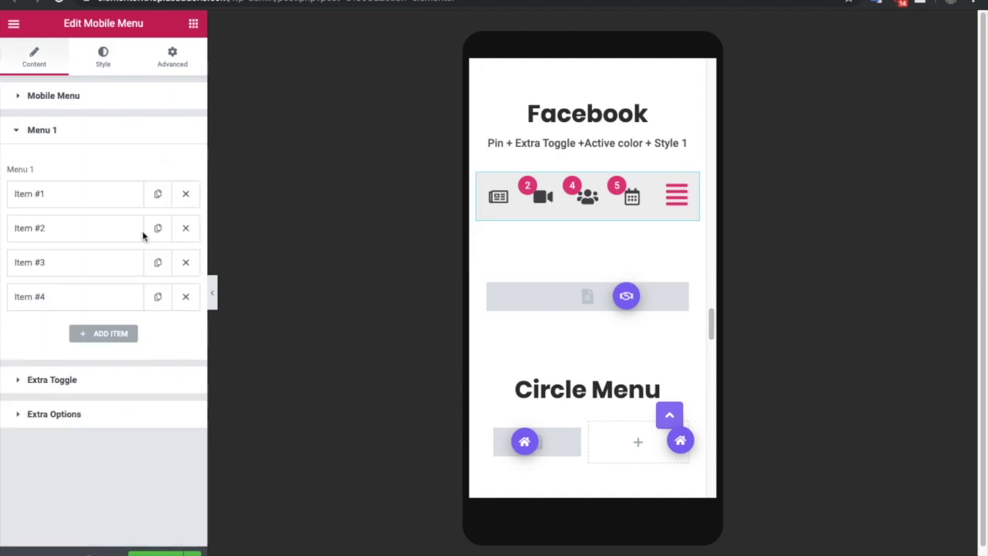
scroll(89, 387, "down", 2)
left_click(71, 429)
scroll(103, 297, "down", 2)
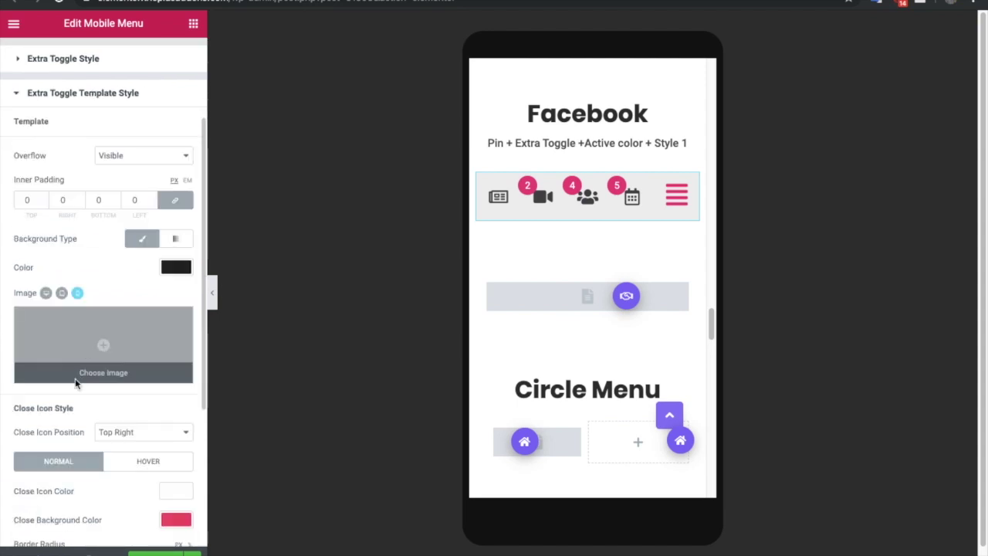
scroll(68, 417, "down", 3)
left_click(54, 463)
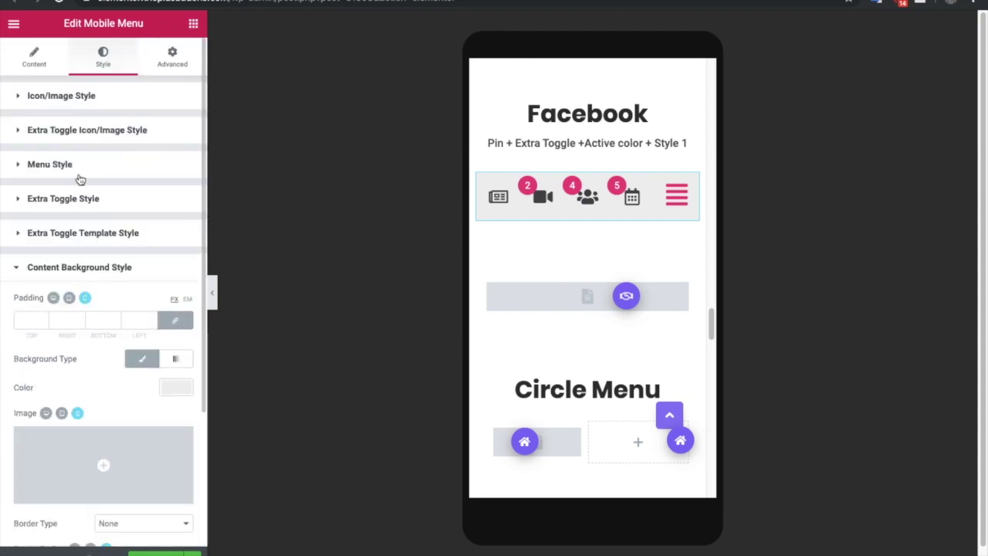
left_click(69, 206)
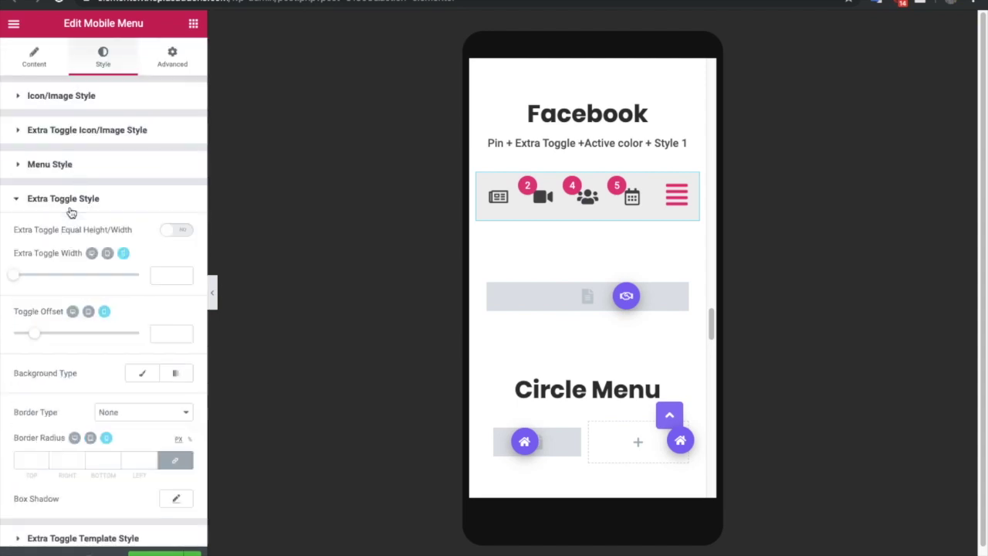
left_click(177, 230)
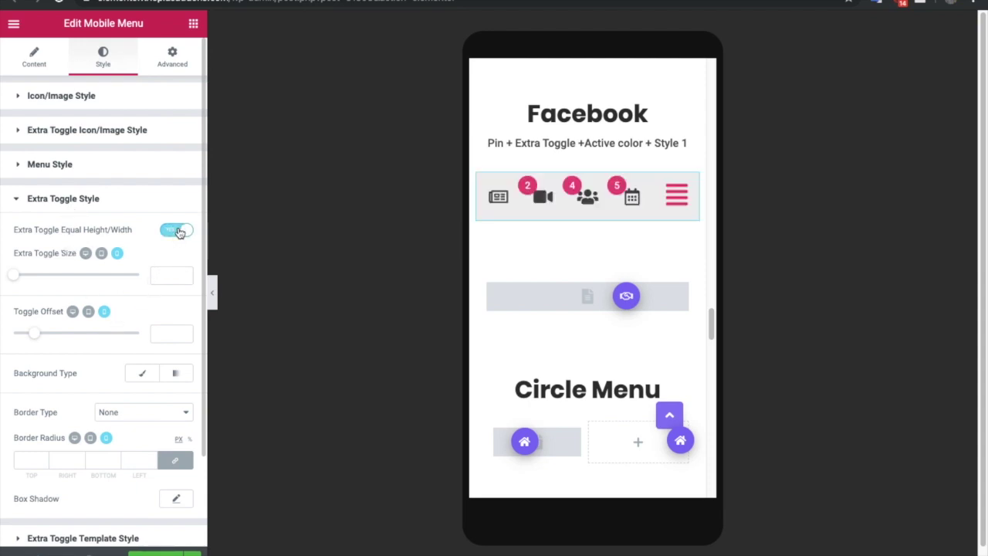
left_click(178, 232)
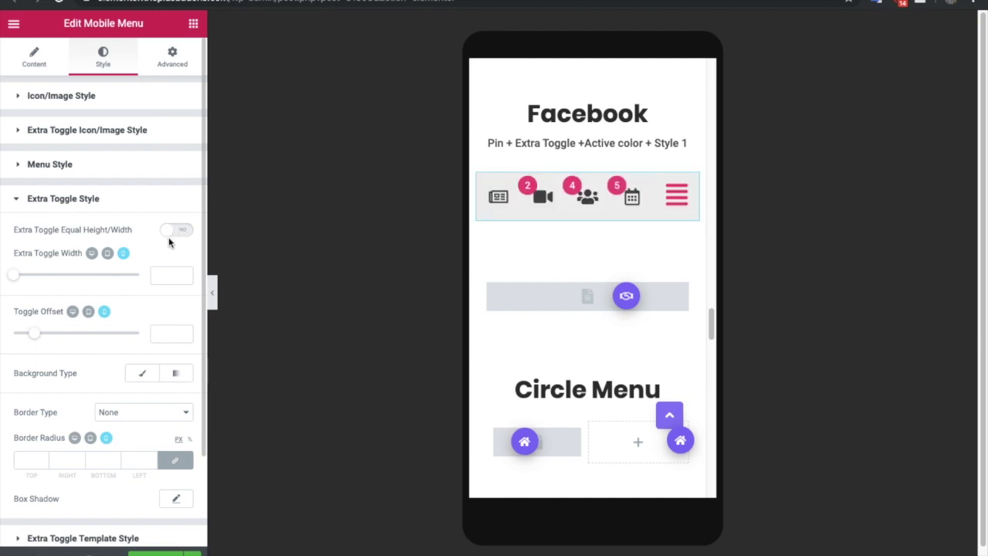
scroll(540, 239, "up", 3)
scroll(598, 229, "up", 15)
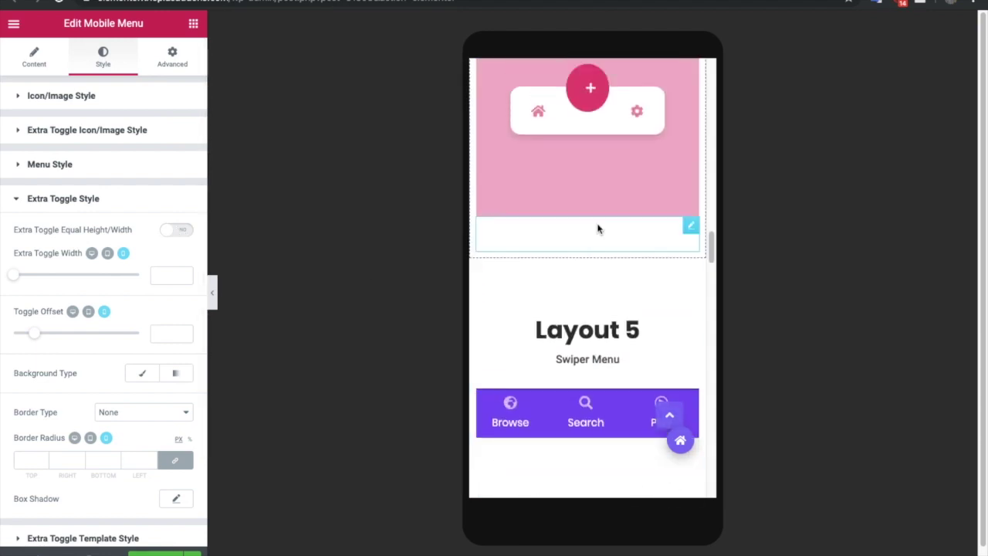
scroll(599, 229, "up", 8)
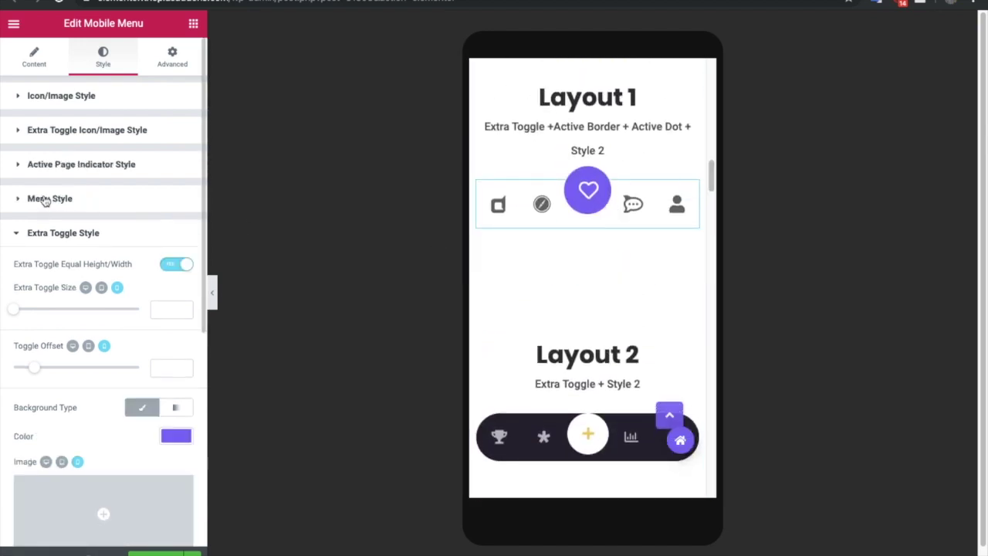
- Scroll through the Extra Toggle Style options and expand Extra Toggle Template Style
scroll(52, 321, "down", 5)
scroll(53, 324, "up", 1)
scroll(52, 325, "up", 3)
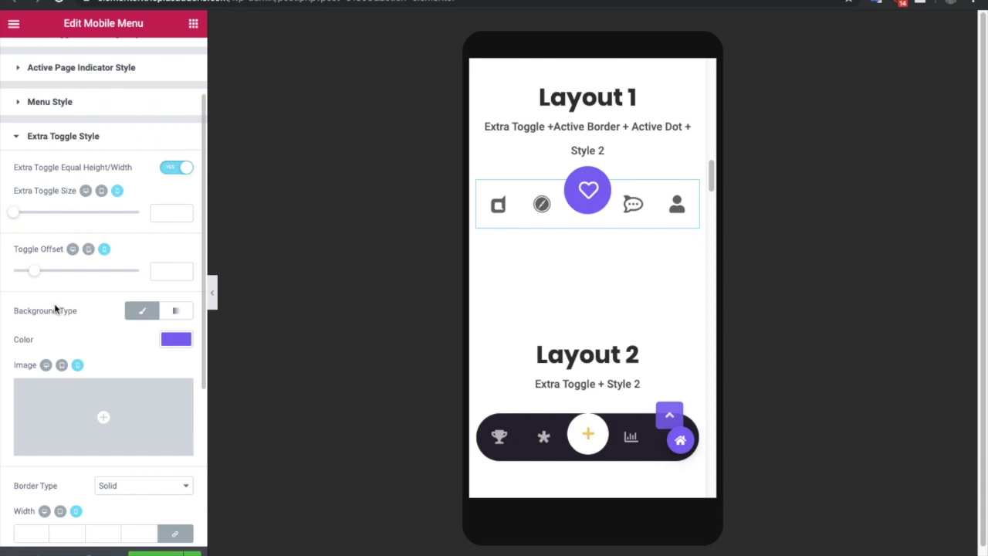
scroll(58, 309, "down", 1)
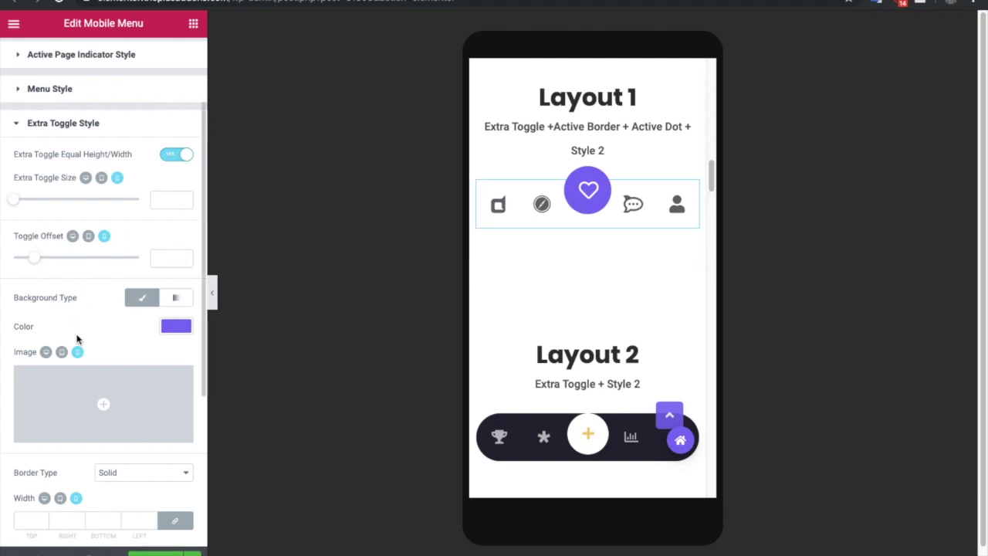
scroll(77, 332, "down", 1)
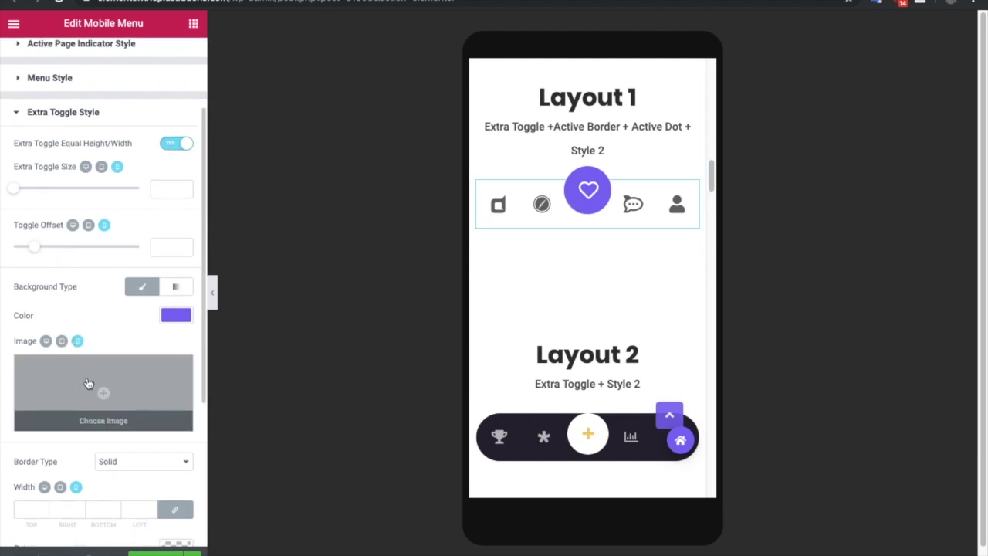
scroll(88, 382, "down", 5)
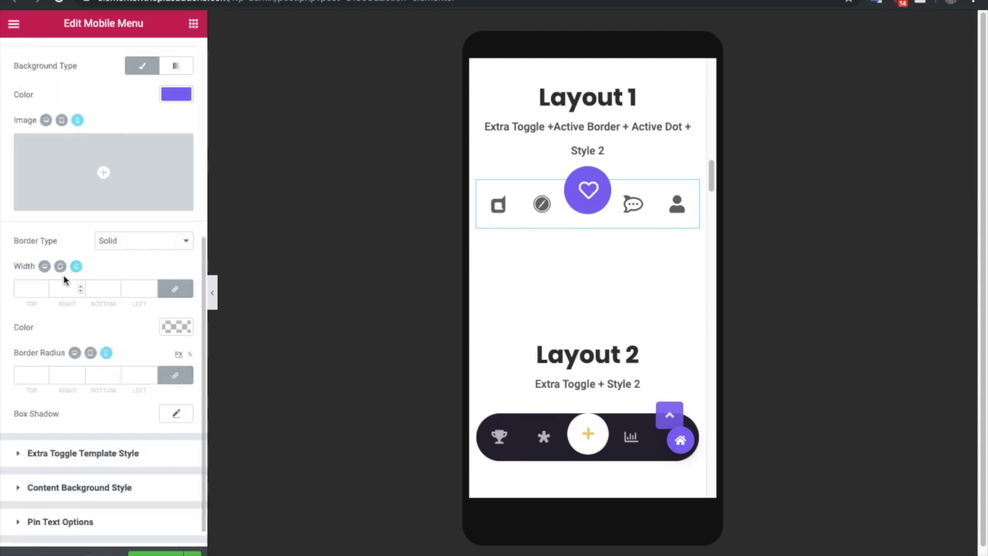
scroll(49, 420, "down", 1)
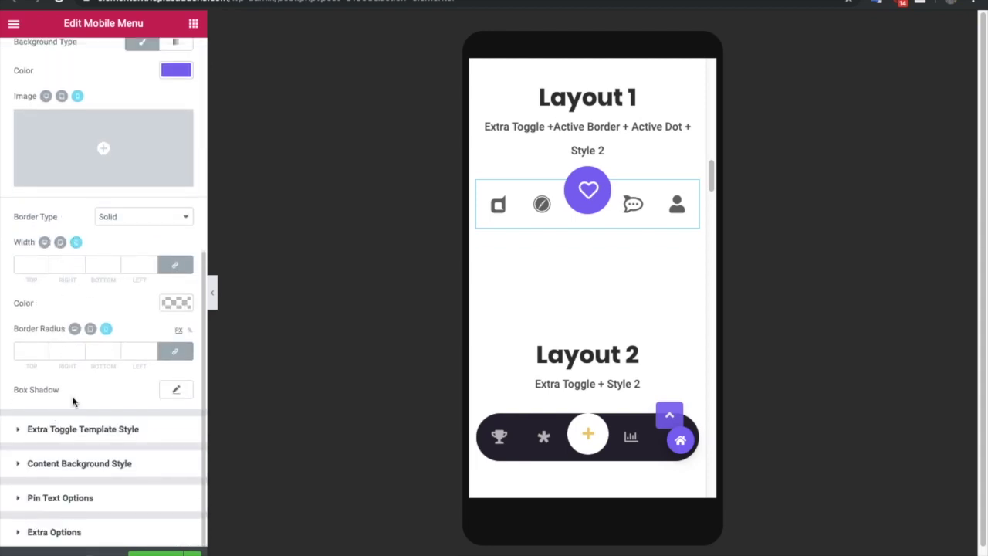
left_click(87, 421)
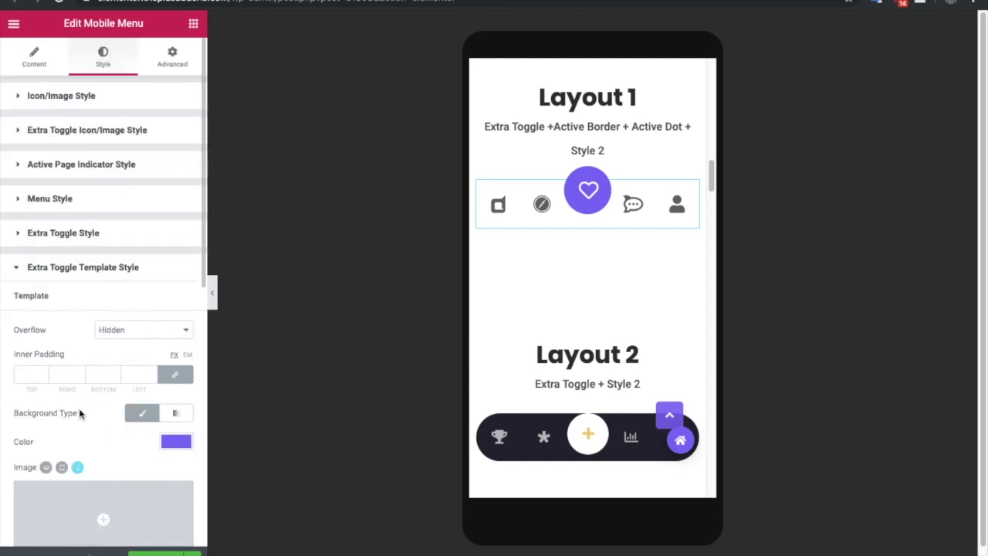
- Set the extra toggle template's Overflow to Hidden
scroll(68, 391, "down", 1)
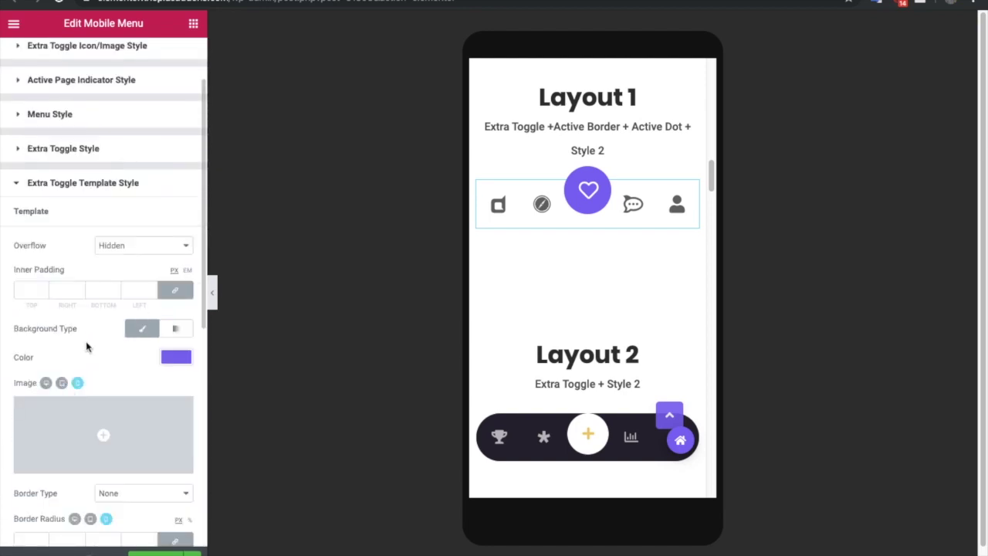
left_click(115, 247)
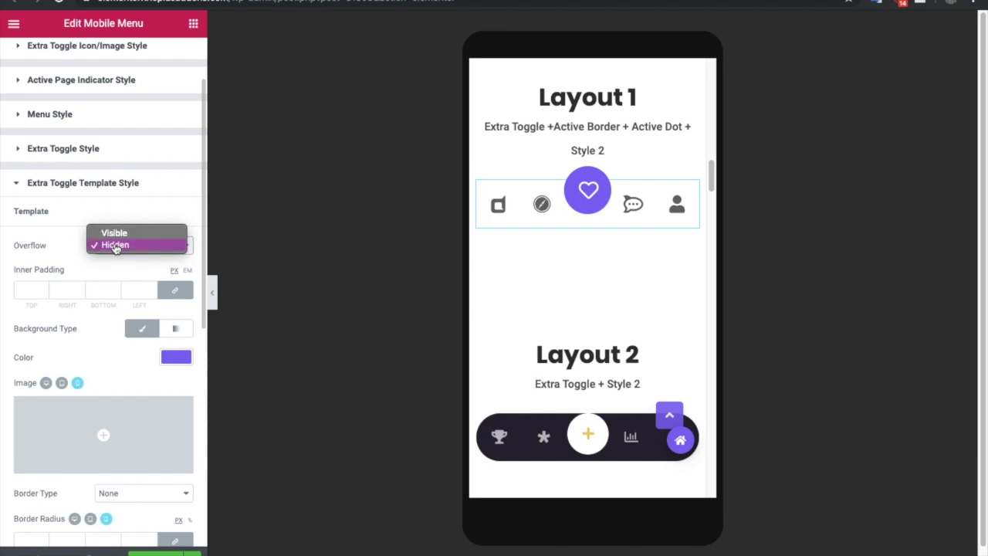
left_click(115, 246)
left_click(115, 247)
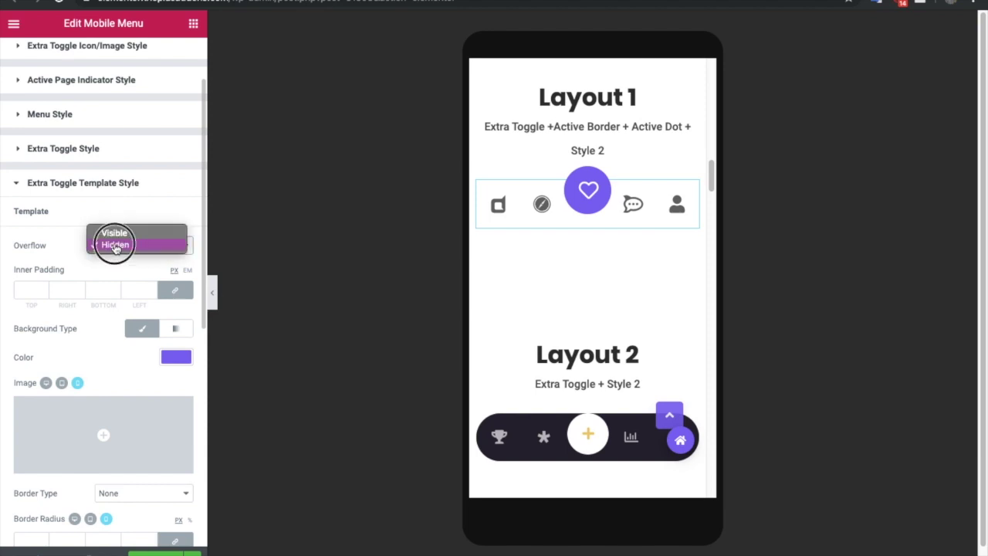
left_click(112, 242)
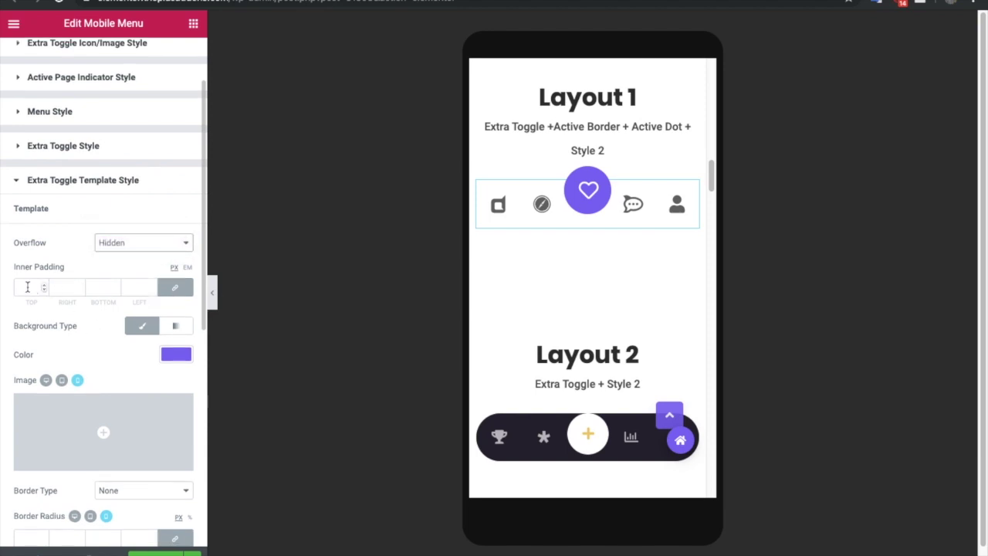
- Keep the template's Close Icon Position at Top Right
scroll(103, 376, "down", 5)
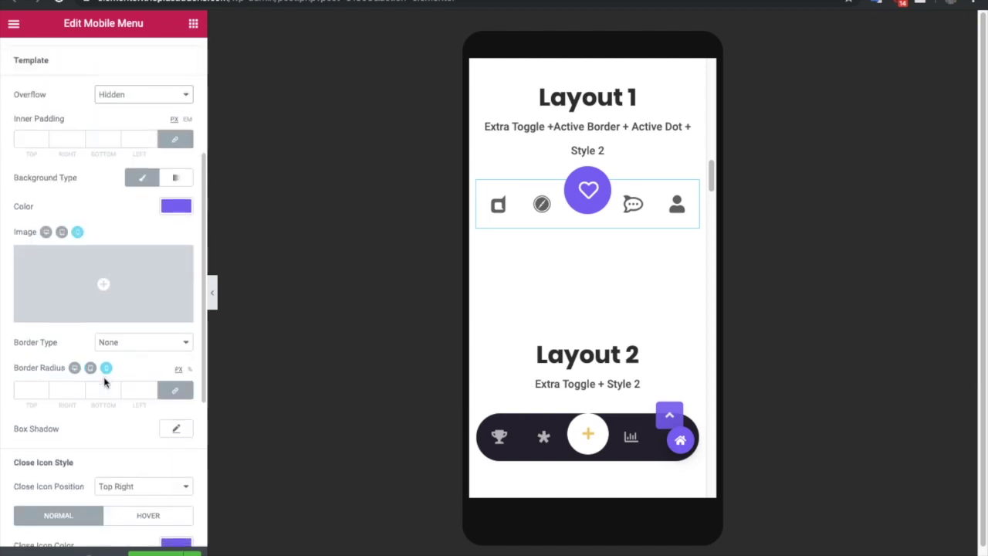
scroll(103, 378, "down", 2)
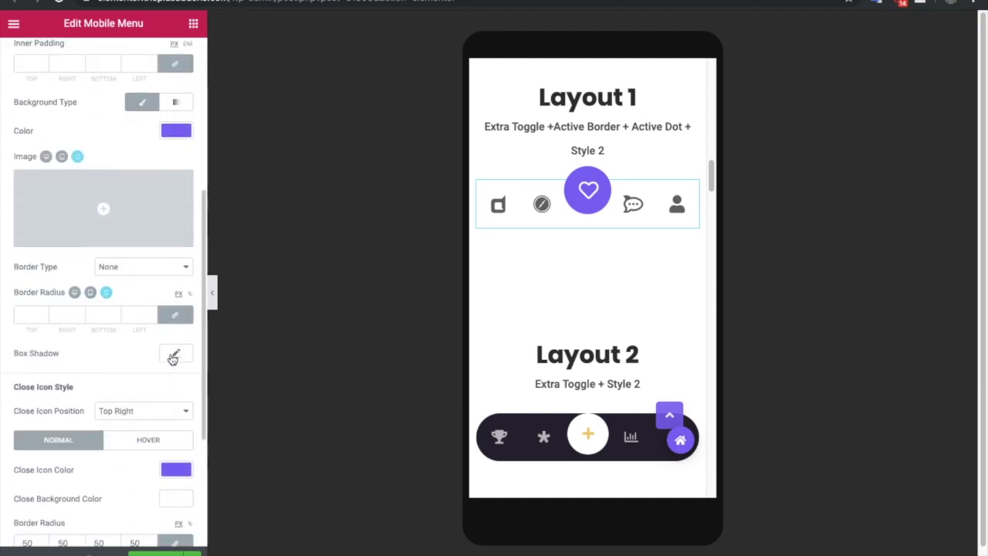
scroll(76, 397, "down", 1)
scroll(65, 389, "down", 1)
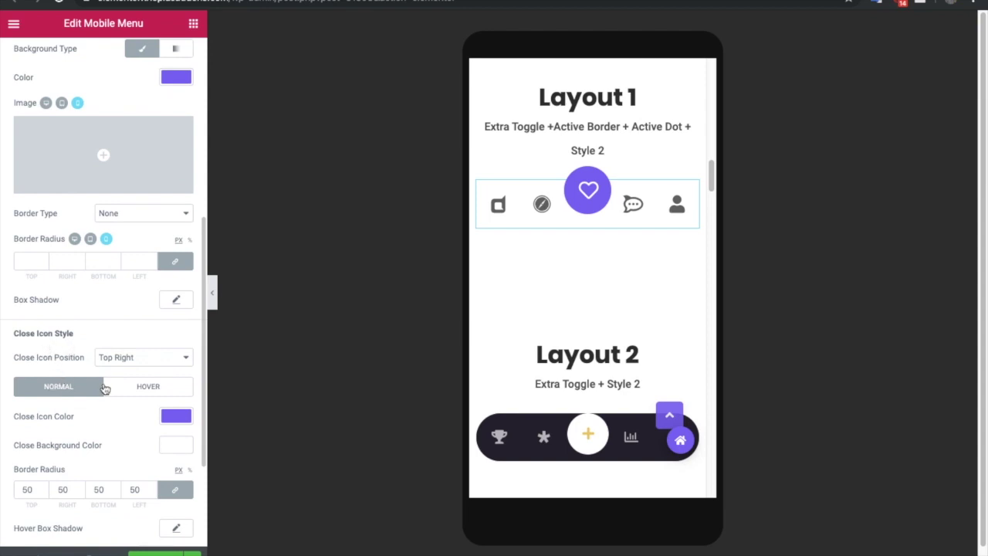
scroll(116, 372, "down", 1)
left_click(127, 341)
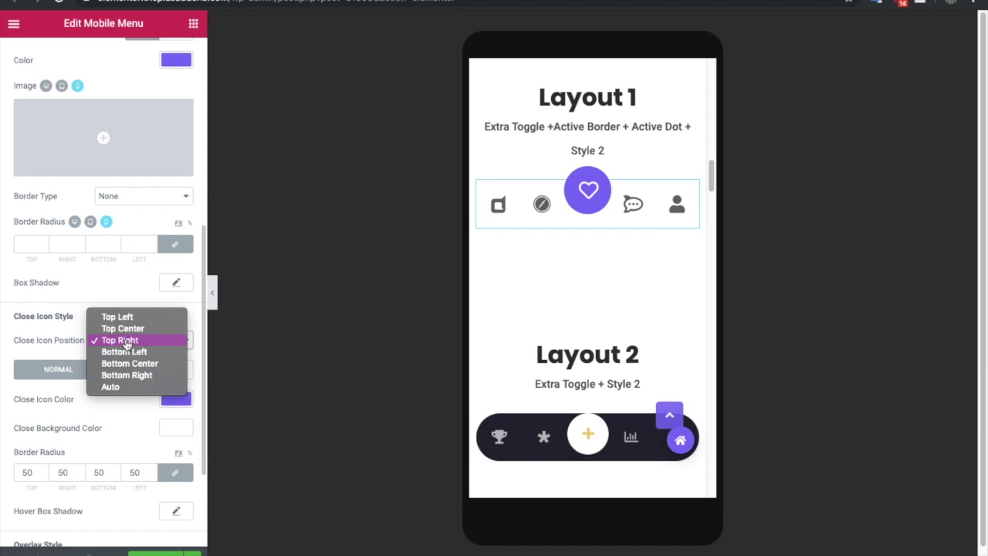
left_click(127, 341)
- Scroll past the Overlay Style heading and expand Content Background Style
scroll(98, 430, "down", 3)
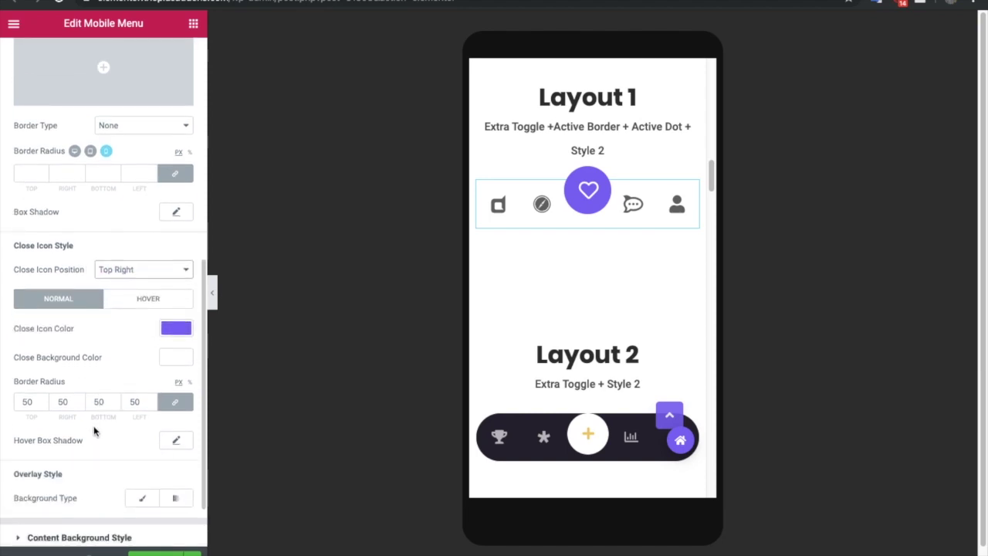
scroll(98, 404, "down", 1)
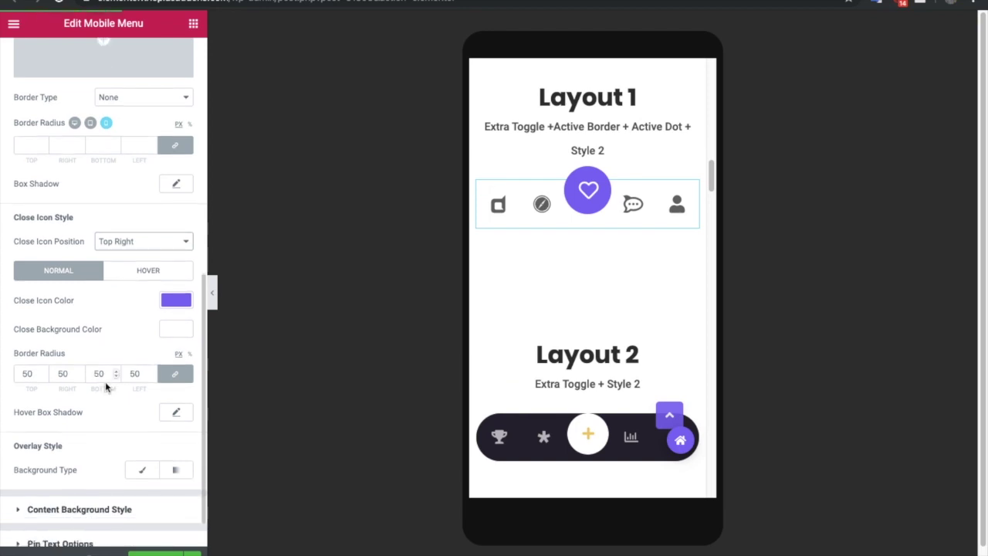
scroll(104, 409, "down", 1)
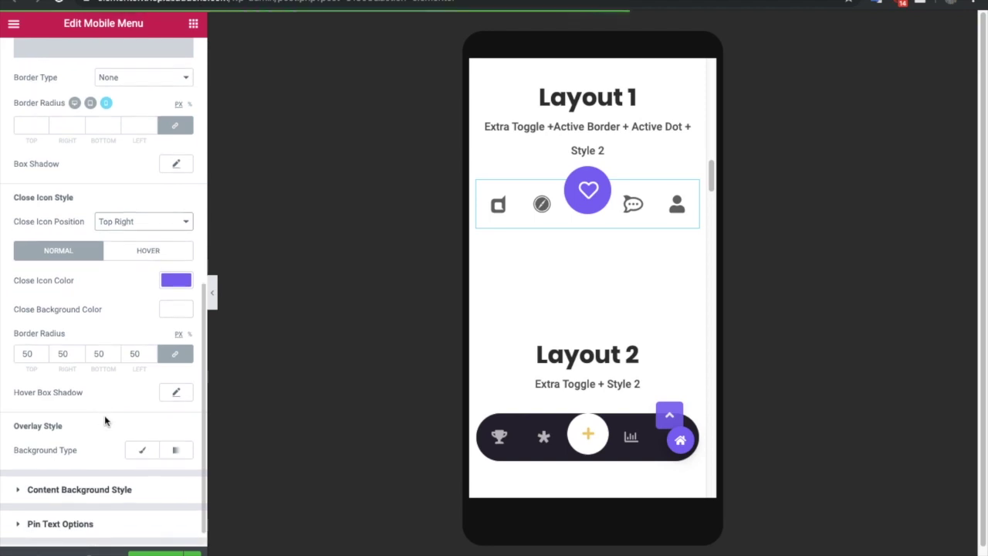
scroll(108, 417, "down", 1)
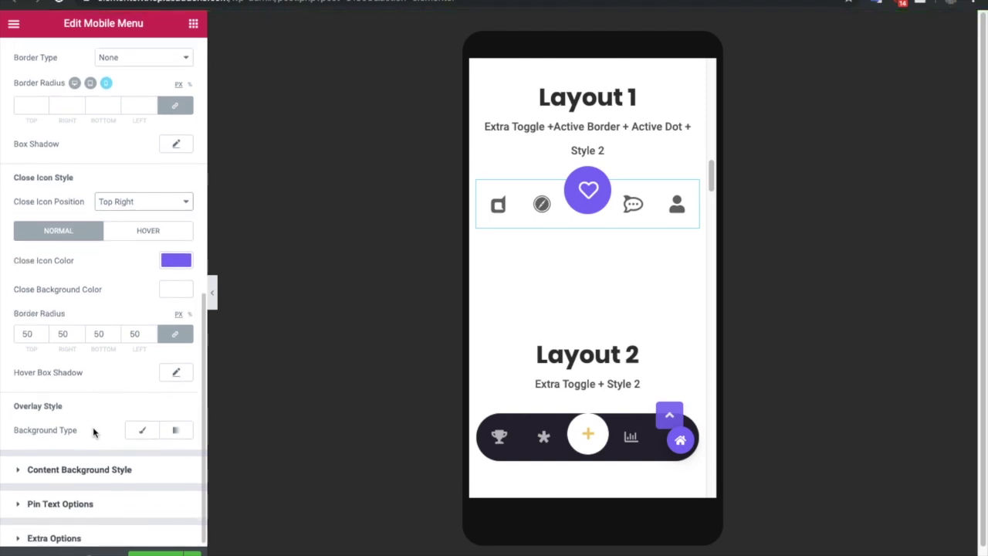
triple_click(23, 406)
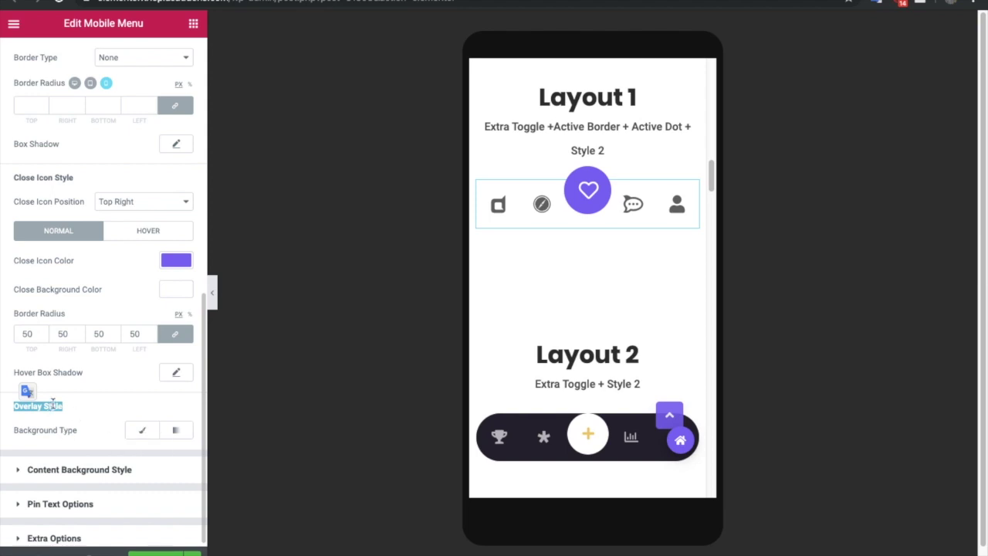
left_click(85, 466)
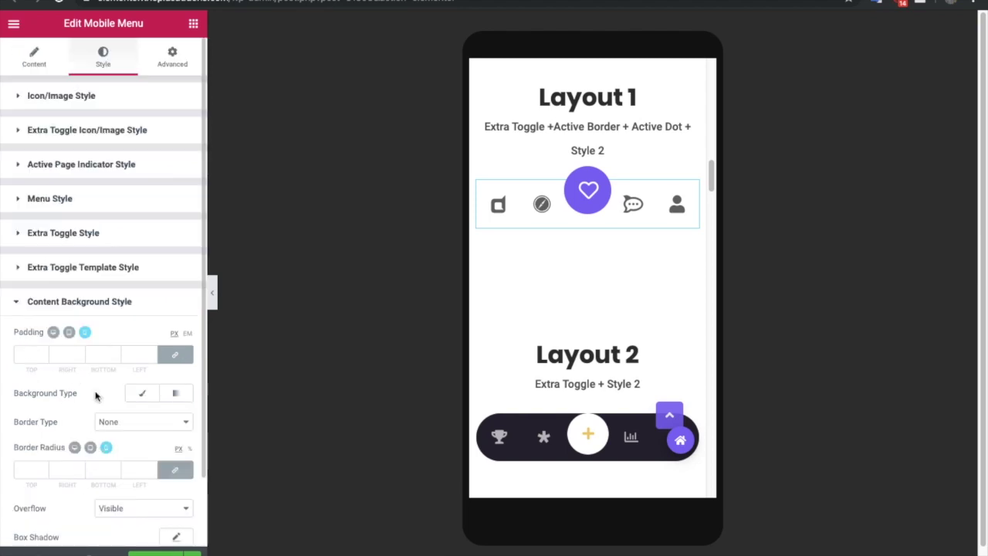
- Keep the Content Background border type as None
scroll(54, 418, "down", 2)
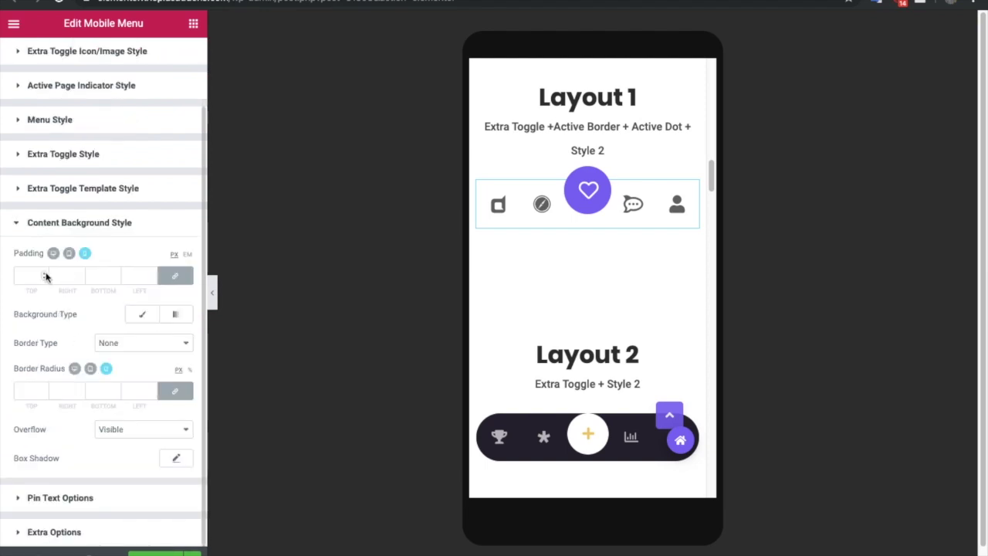
left_click(137, 344)
left_click(137, 344)
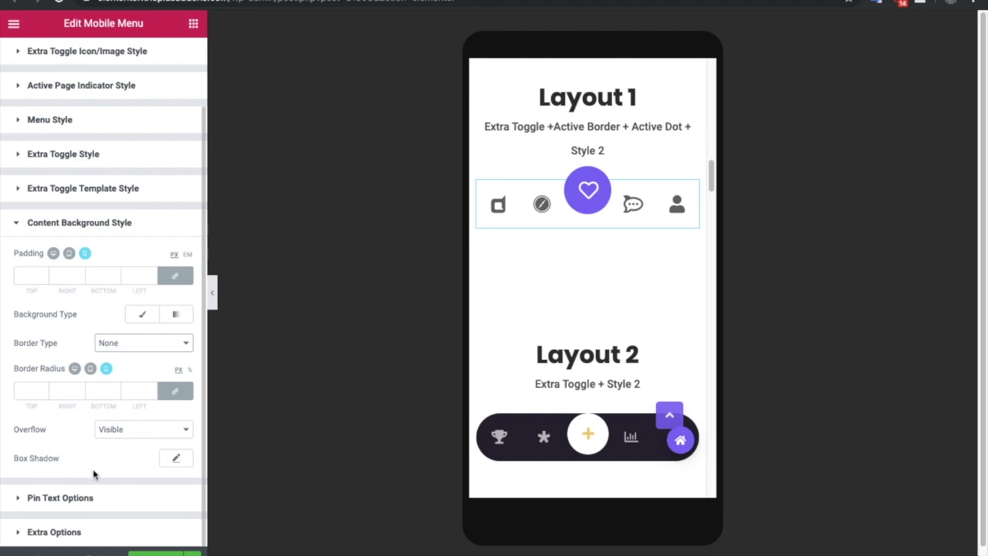
- Expand Pin Text Options and keep its border type None
left_click(81, 497)
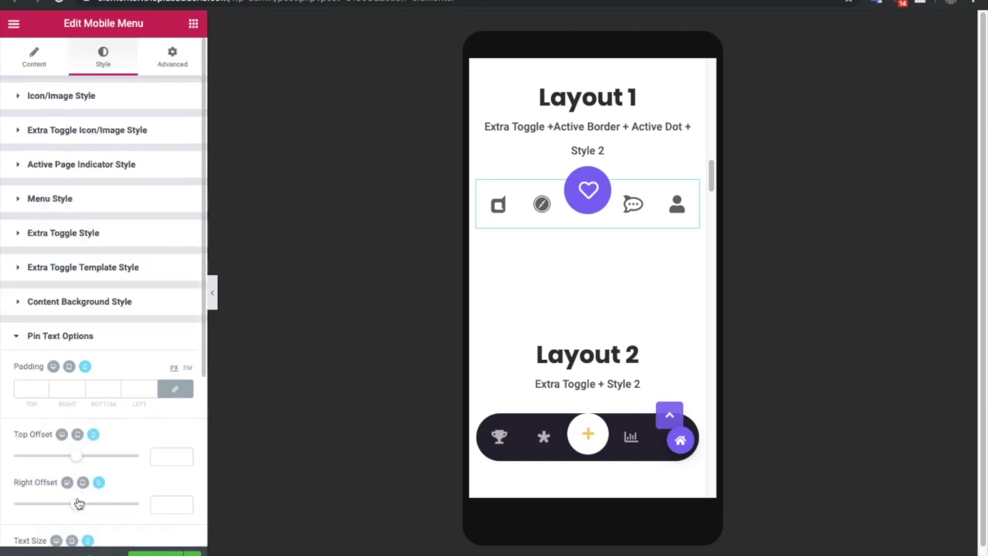
scroll(44, 380, "down", 2)
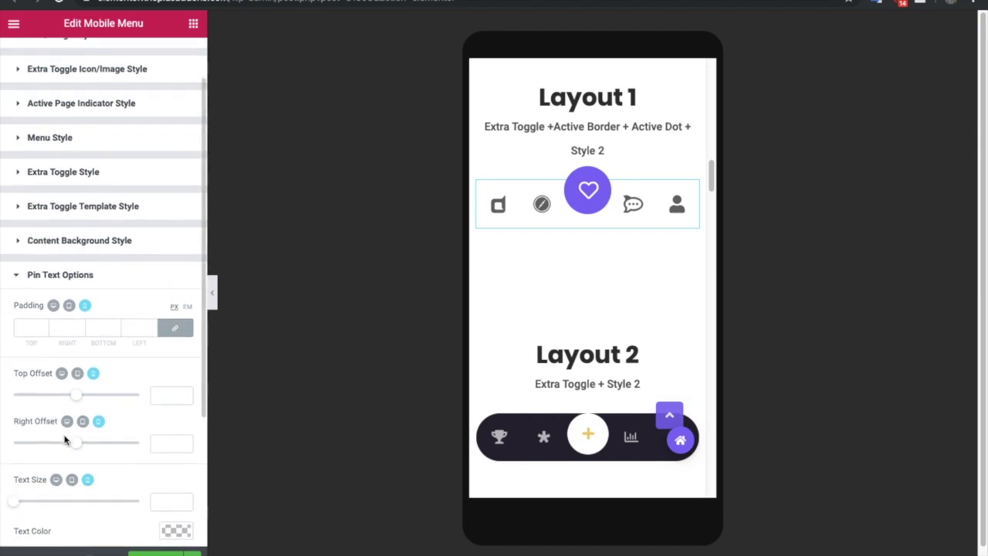
scroll(541, 324, "down", 3)
scroll(541, 324, "down", 15)
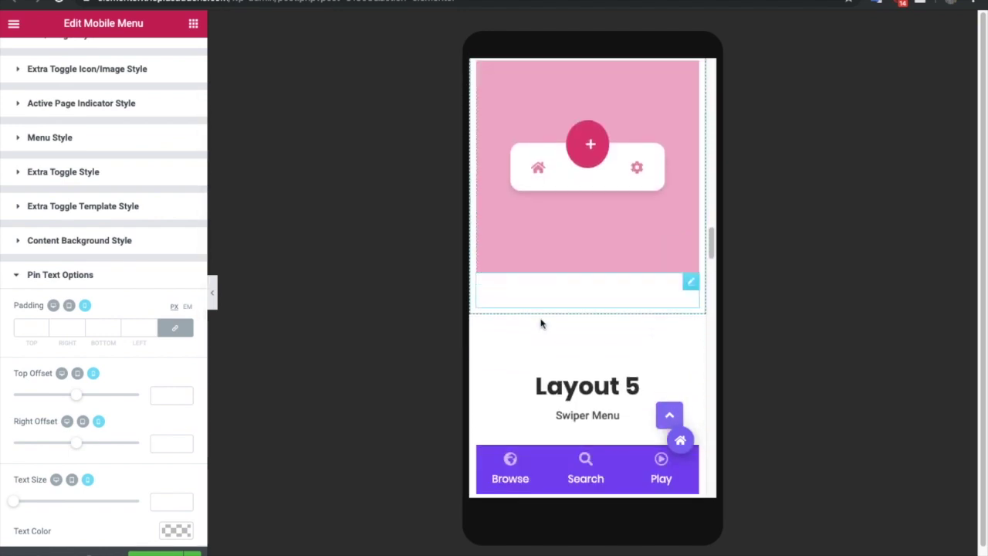
scroll(541, 324, "down", 5)
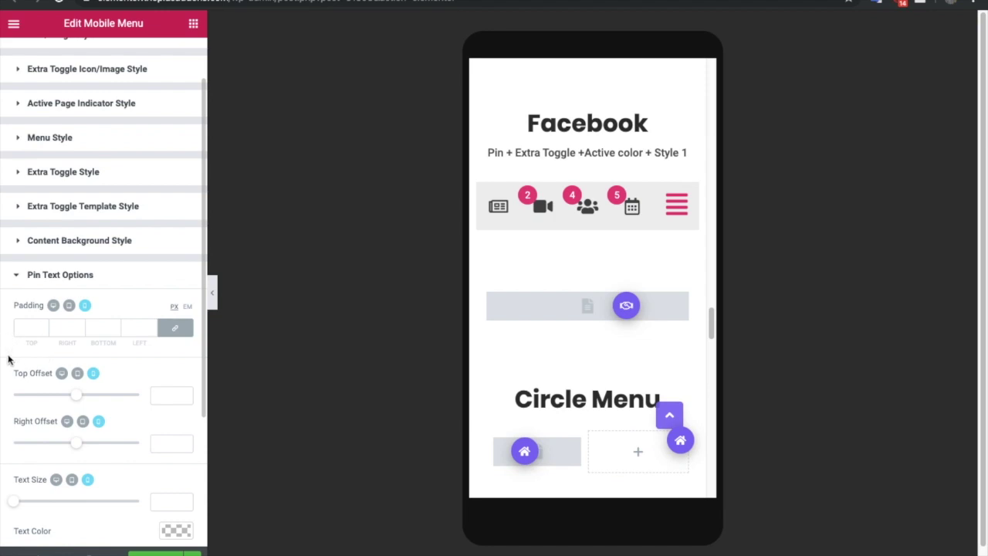
scroll(51, 425, "down", 1)
scroll(52, 425, "down", 3)
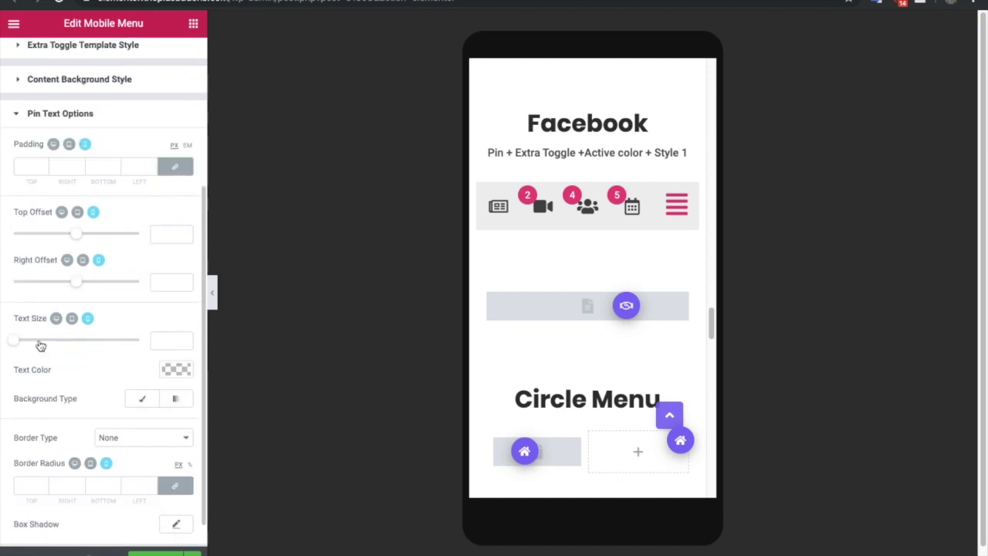
scroll(100, 401, "down", 1)
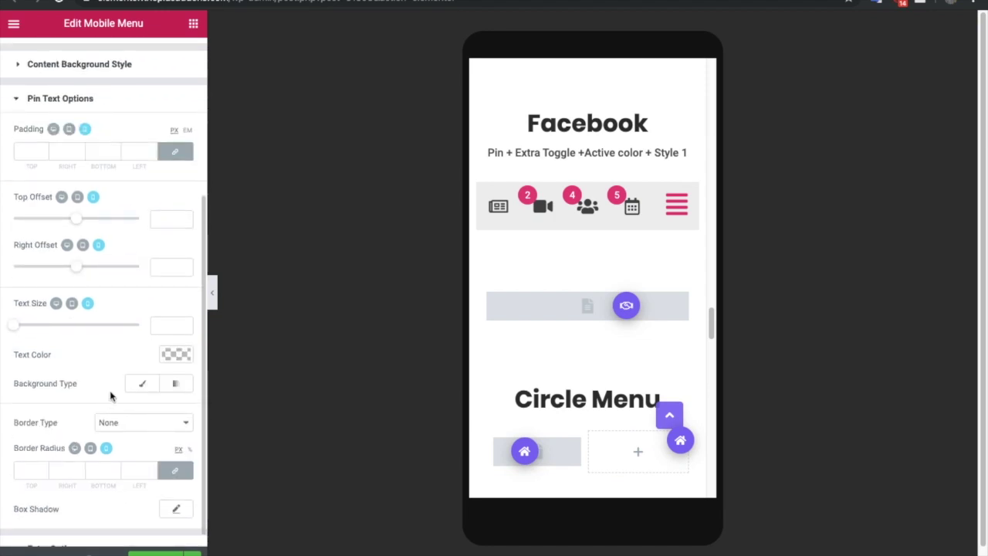
left_click(125, 424)
left_click(115, 417)
- Check the pin text top border radius, then expand Extra Options
scroll(31, 455, "down", 1)
left_click(24, 458)
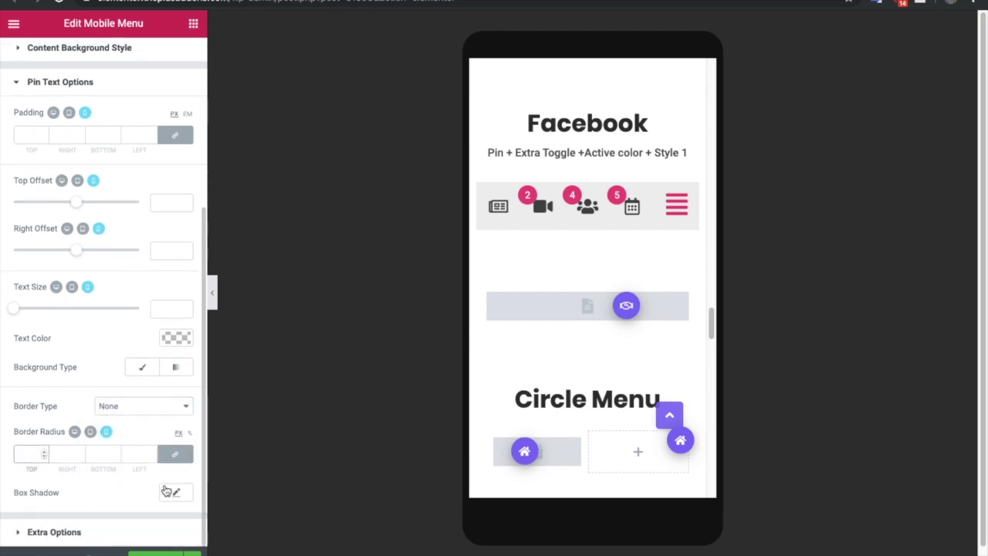
left_click(82, 531)
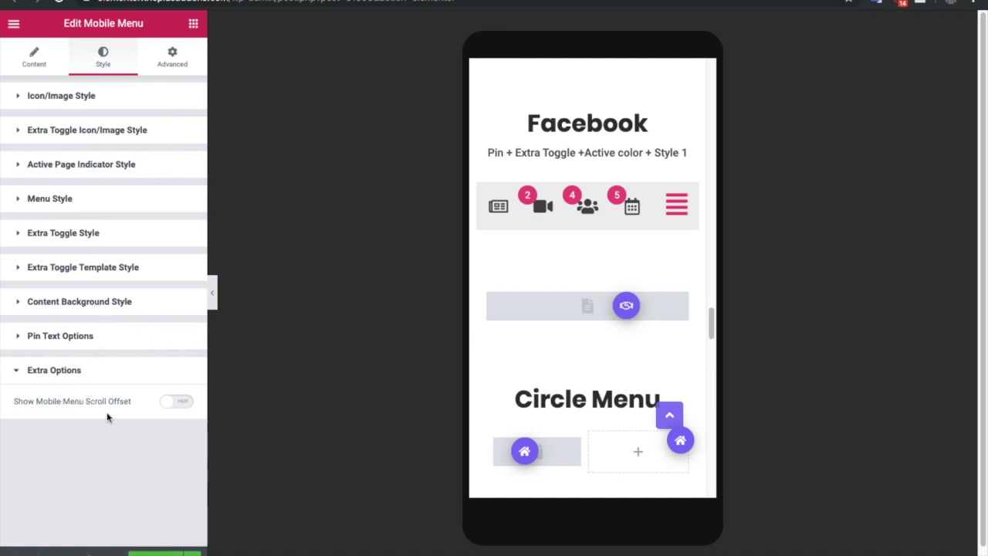
- Turn on Show Mobile Menu Scroll Offset with a 700 offset value, then switch it back off
left_click(178, 403)
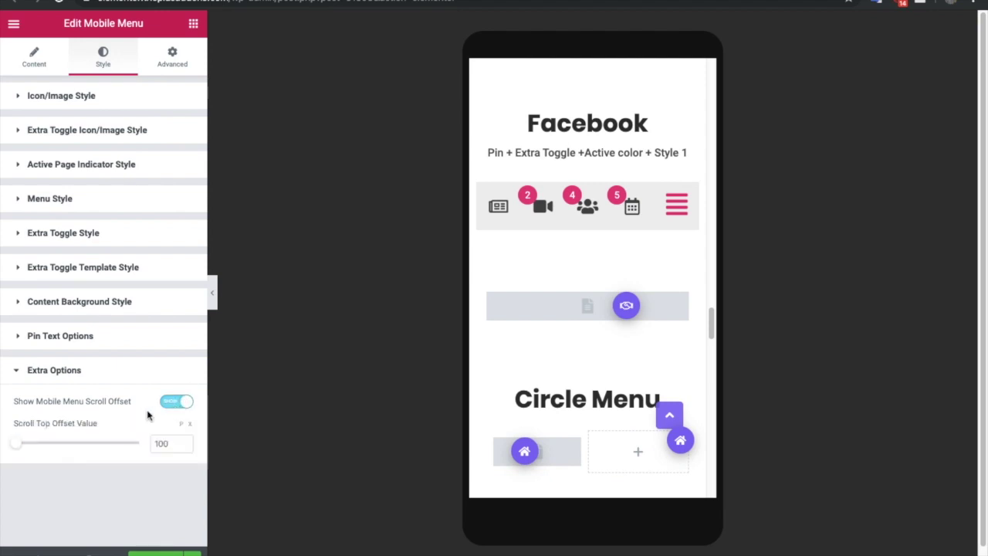
double_click(161, 443)
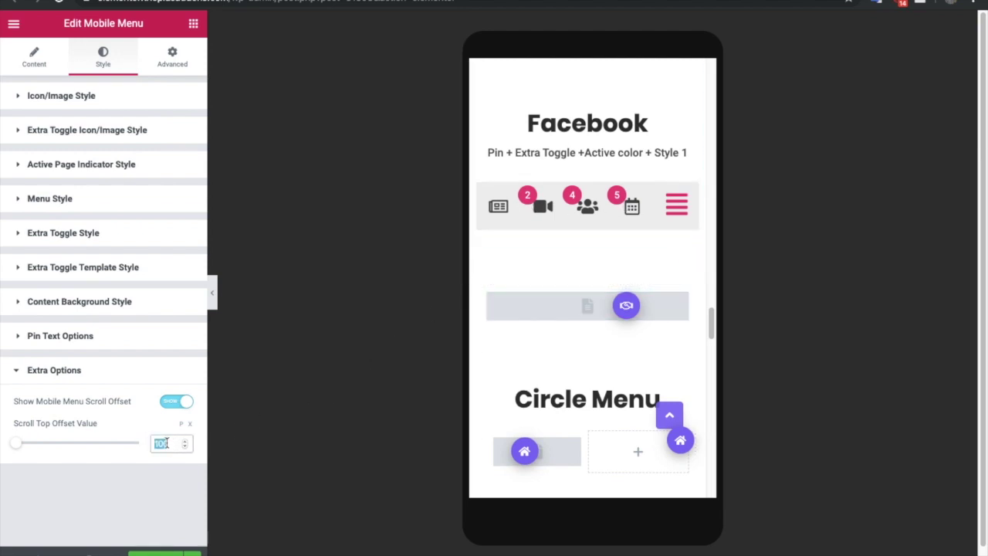
type("7")
left_click(170, 409)
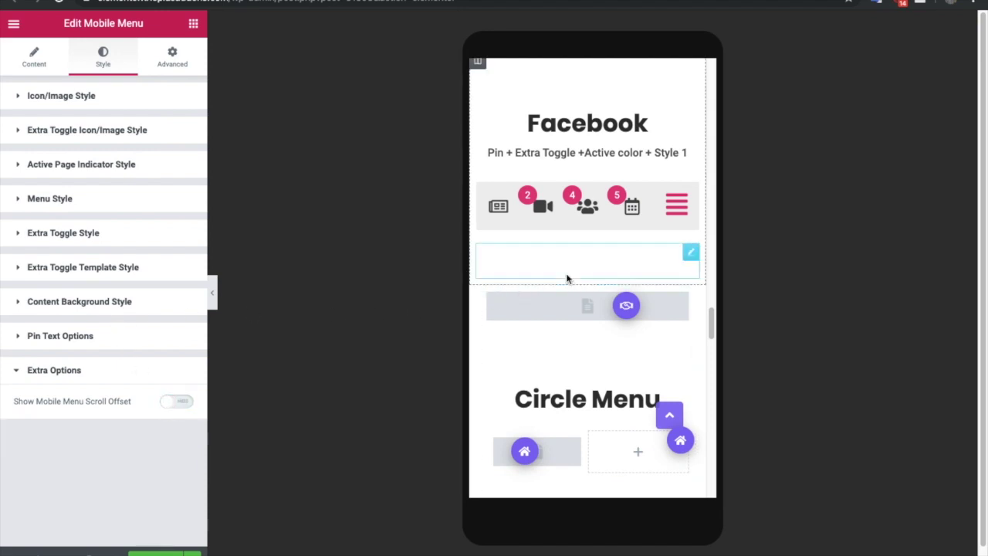
scroll(567, 279, "up", 10)
scroll(567, 280, "up", 3)
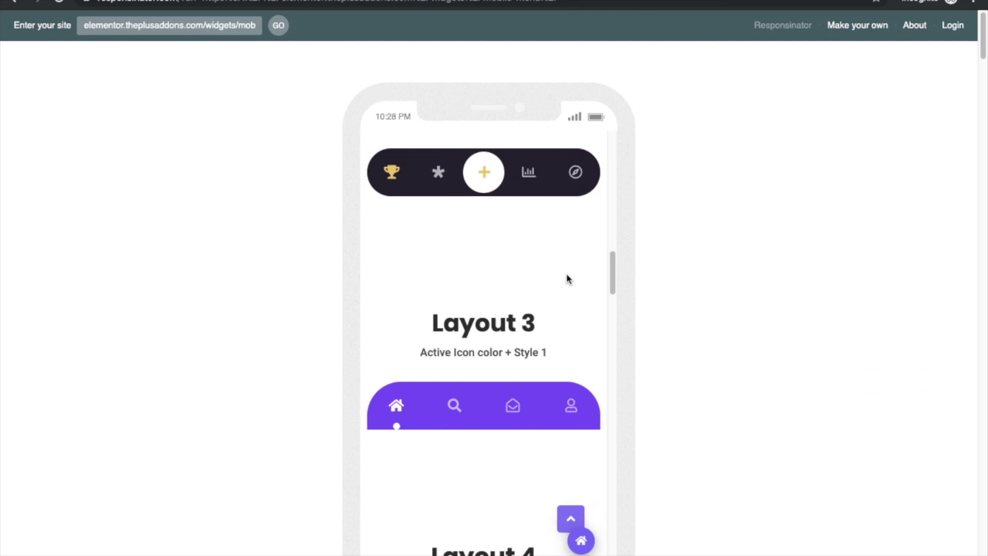
scroll(566, 280, "up", 10)
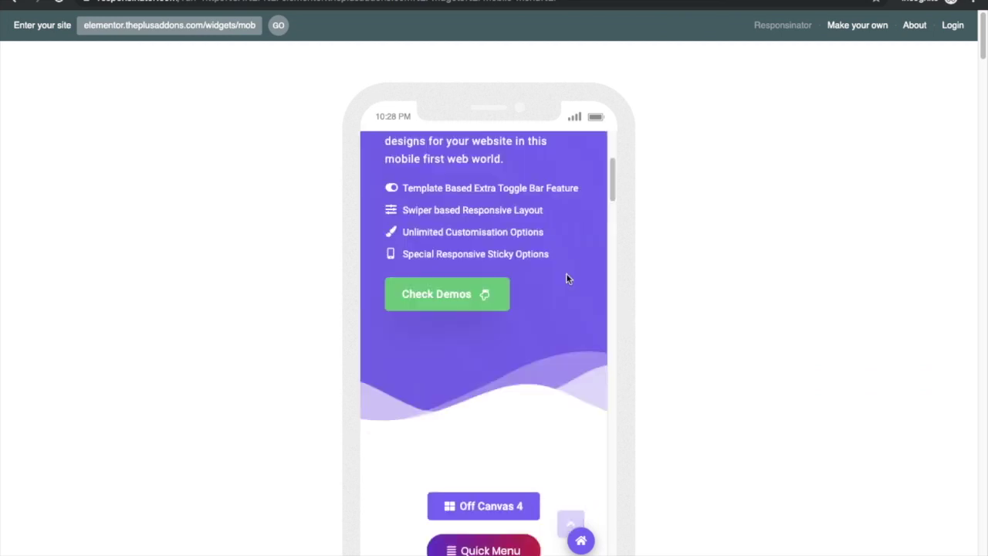